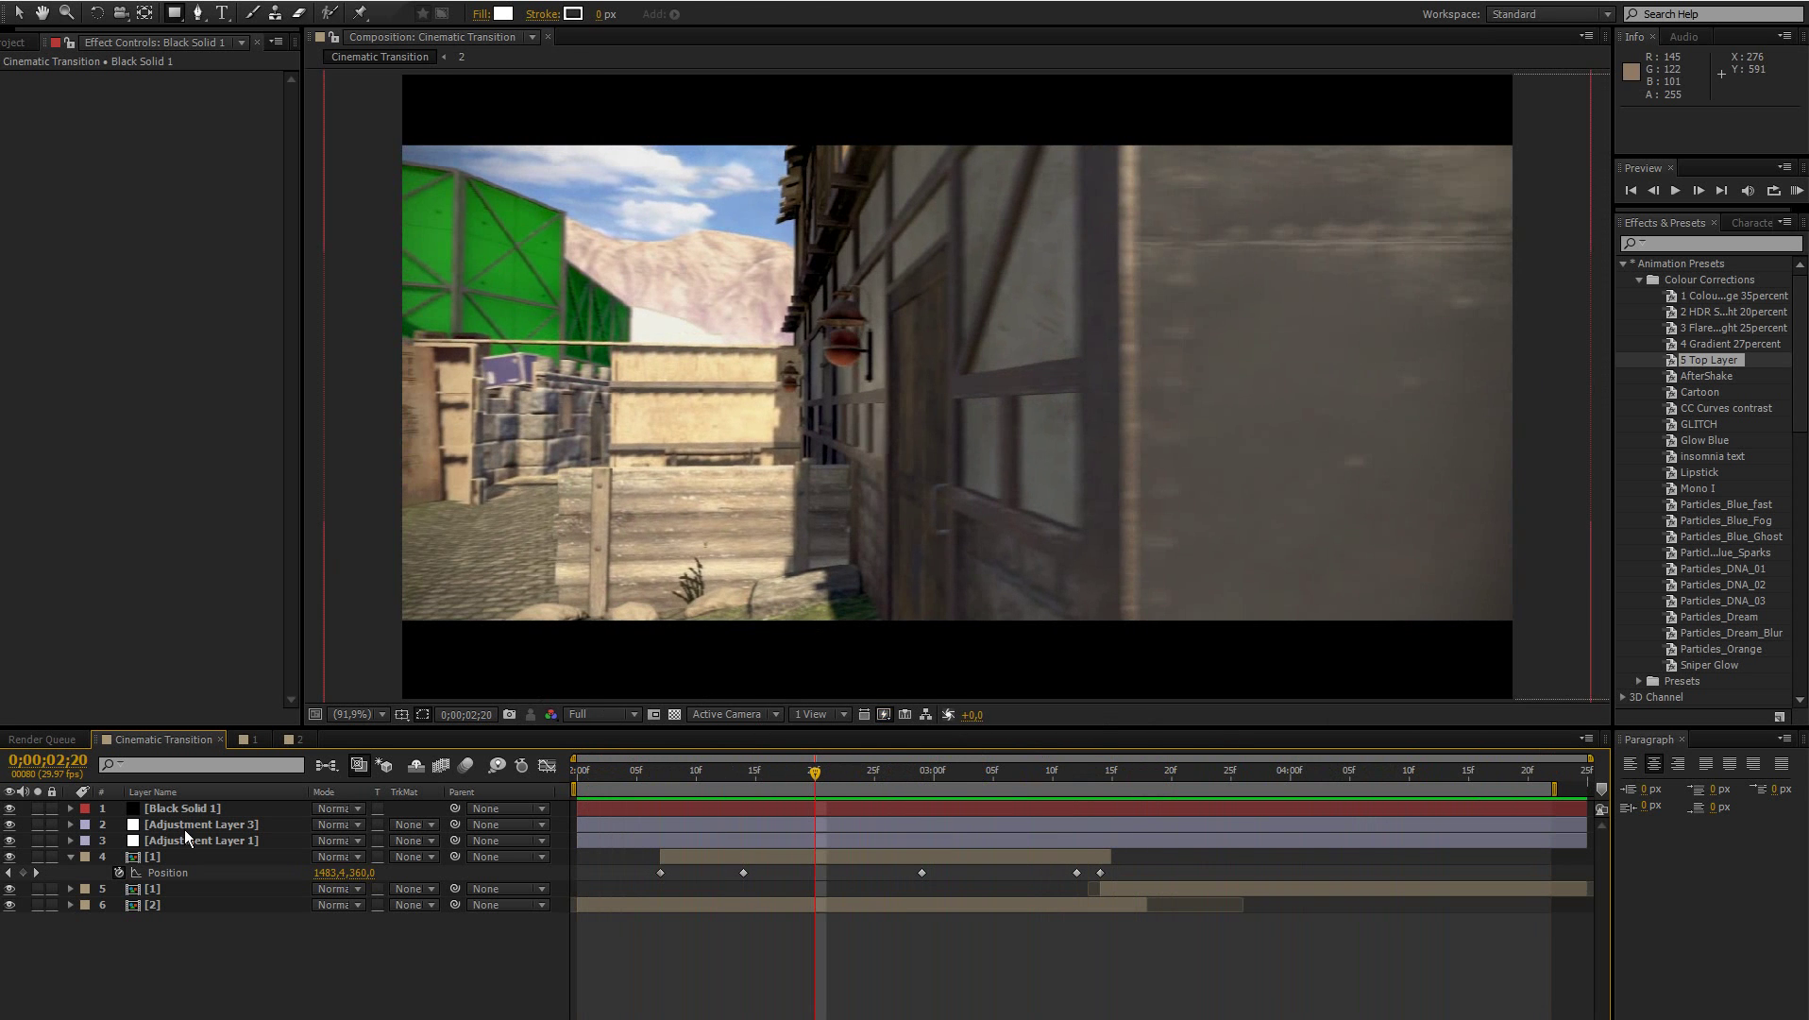
Step: Try deleting Black Solid 1 and both adjustment layers from the Cinematic Transition composition, and undo the deletion
{"action": "left_click", "coordinate": [173, 841]}
{"action": "left_click", "coordinate": [181, 825]}
{"action": "left_click", "coordinate": [181, 850]}
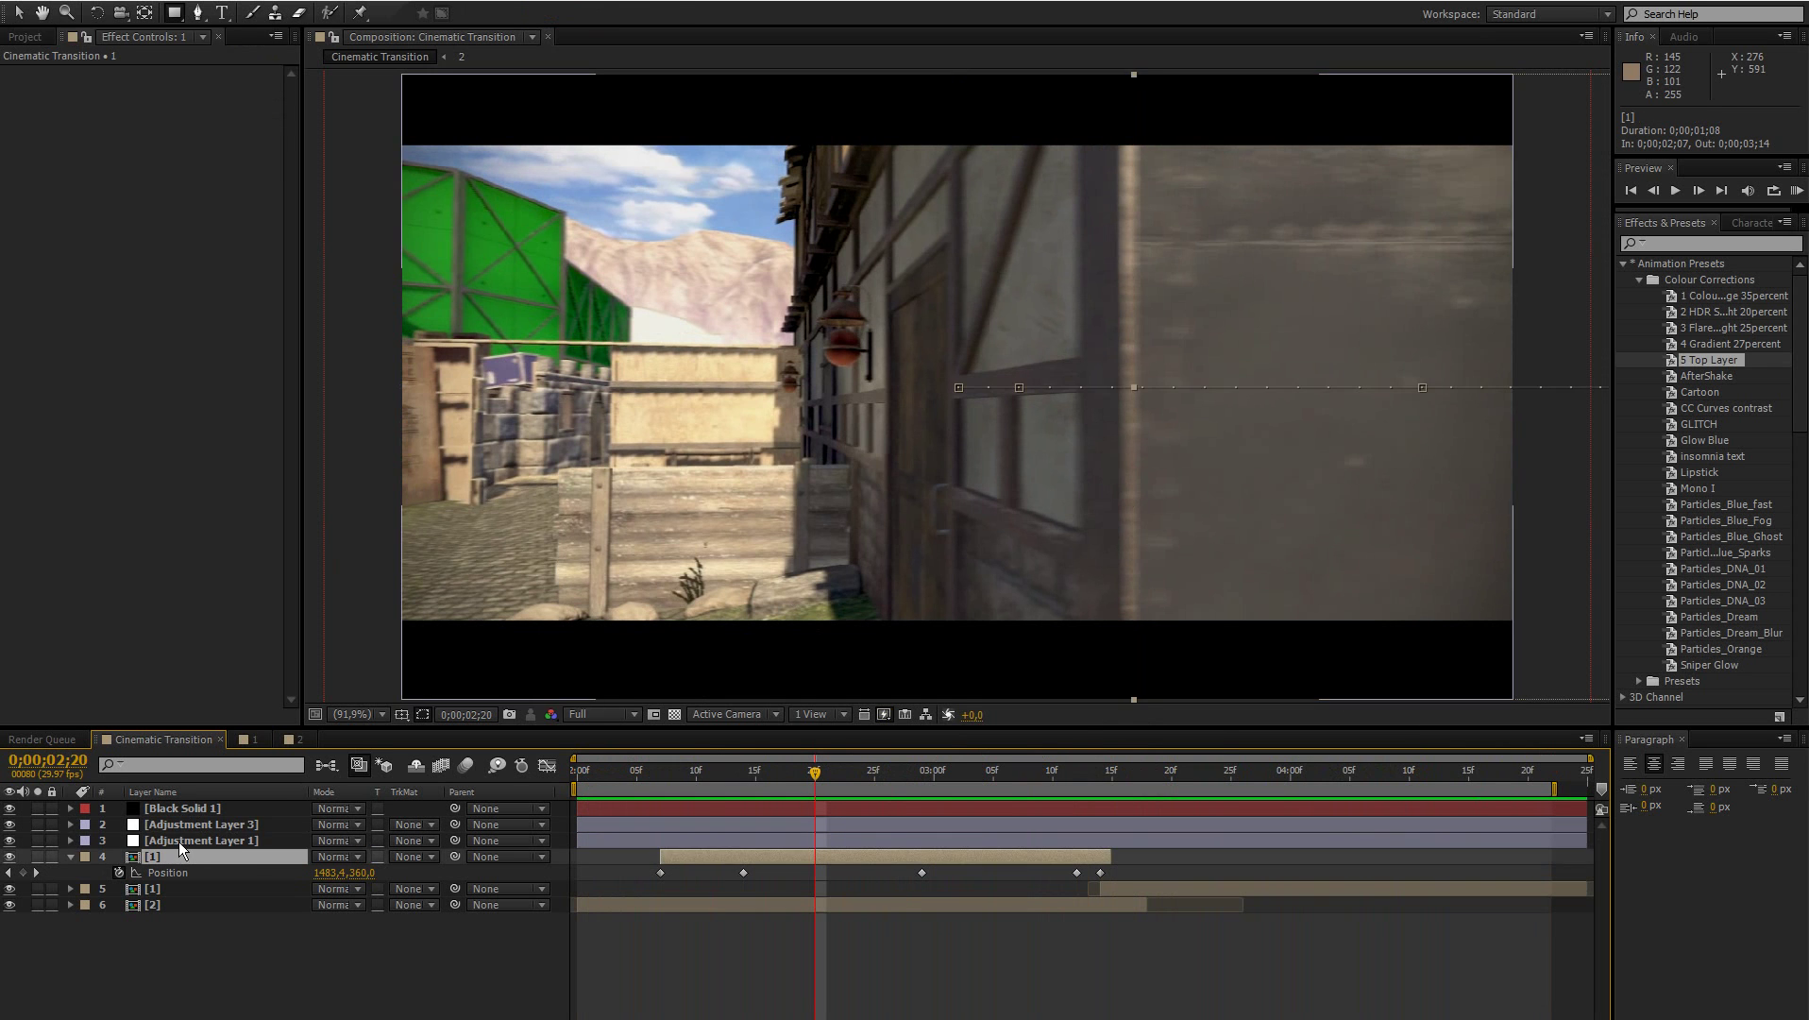
{"action": "left_click", "coordinate": [179, 841]}
{"action": "left_click", "coordinate": [175, 824], "text": "shift"}
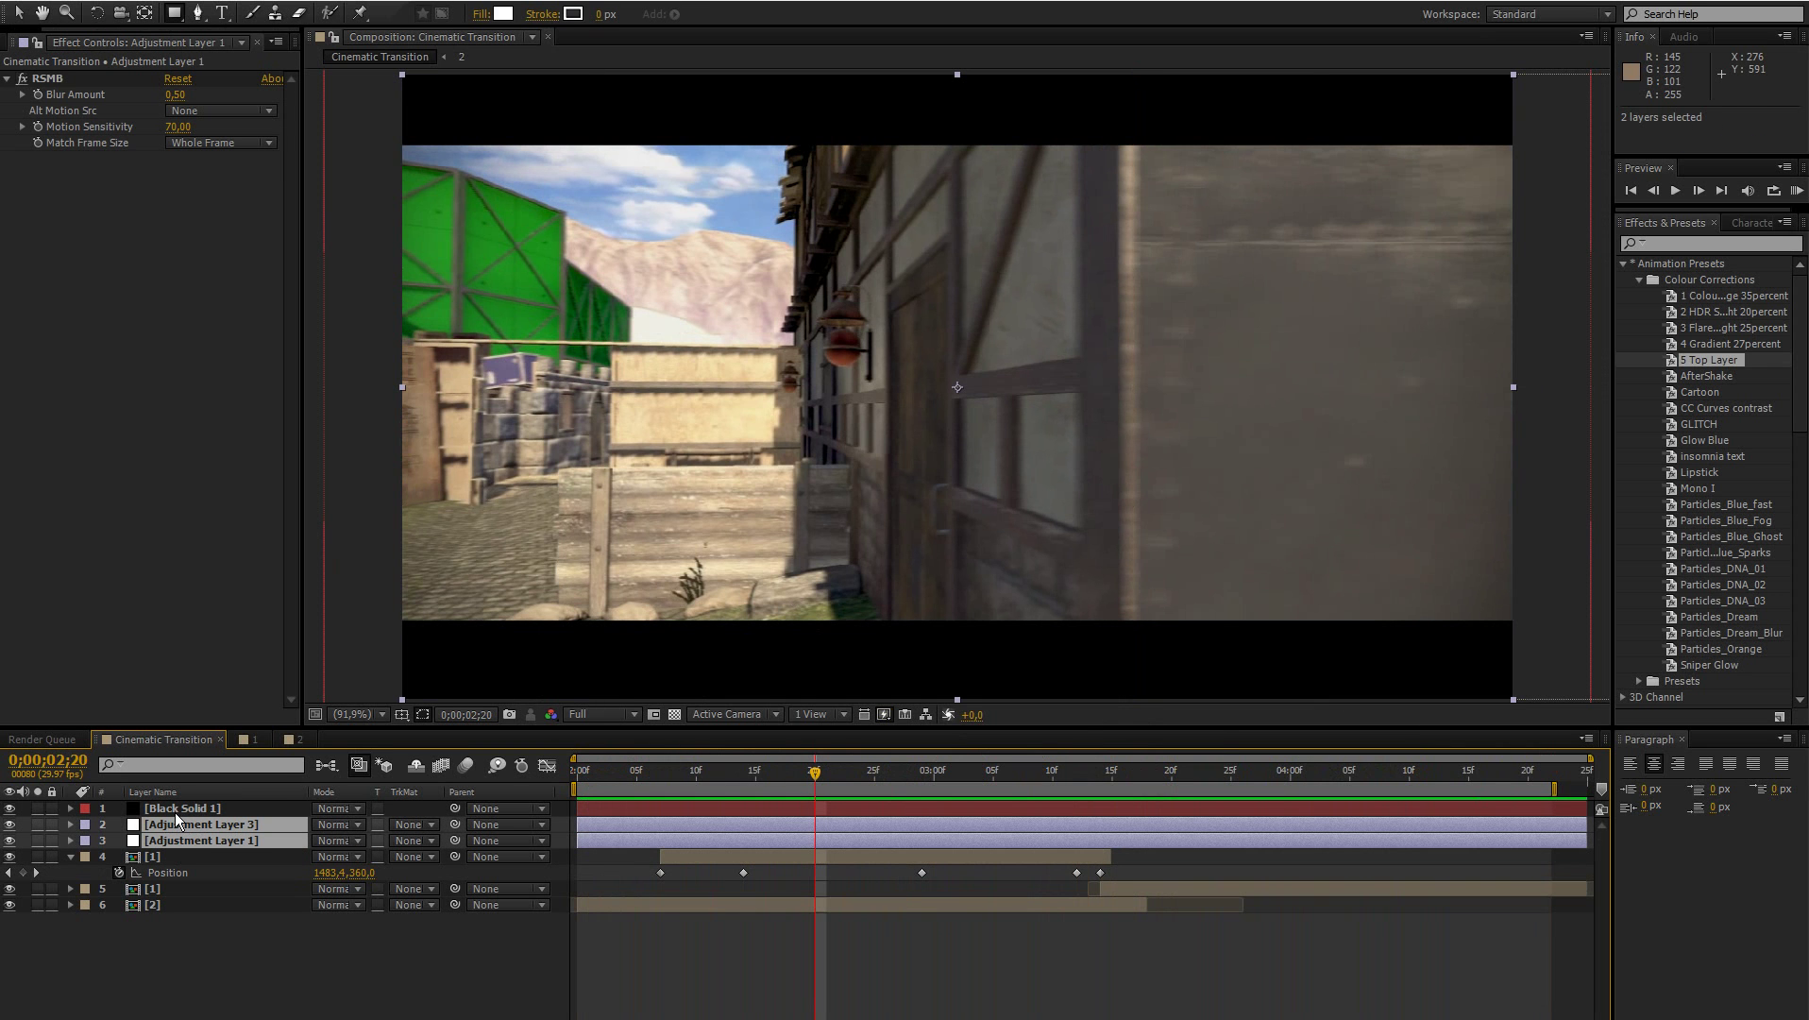
{"action": "left_click", "coordinate": [176, 814], "text": "shift"}
{"action": "key", "text": "Delete"}
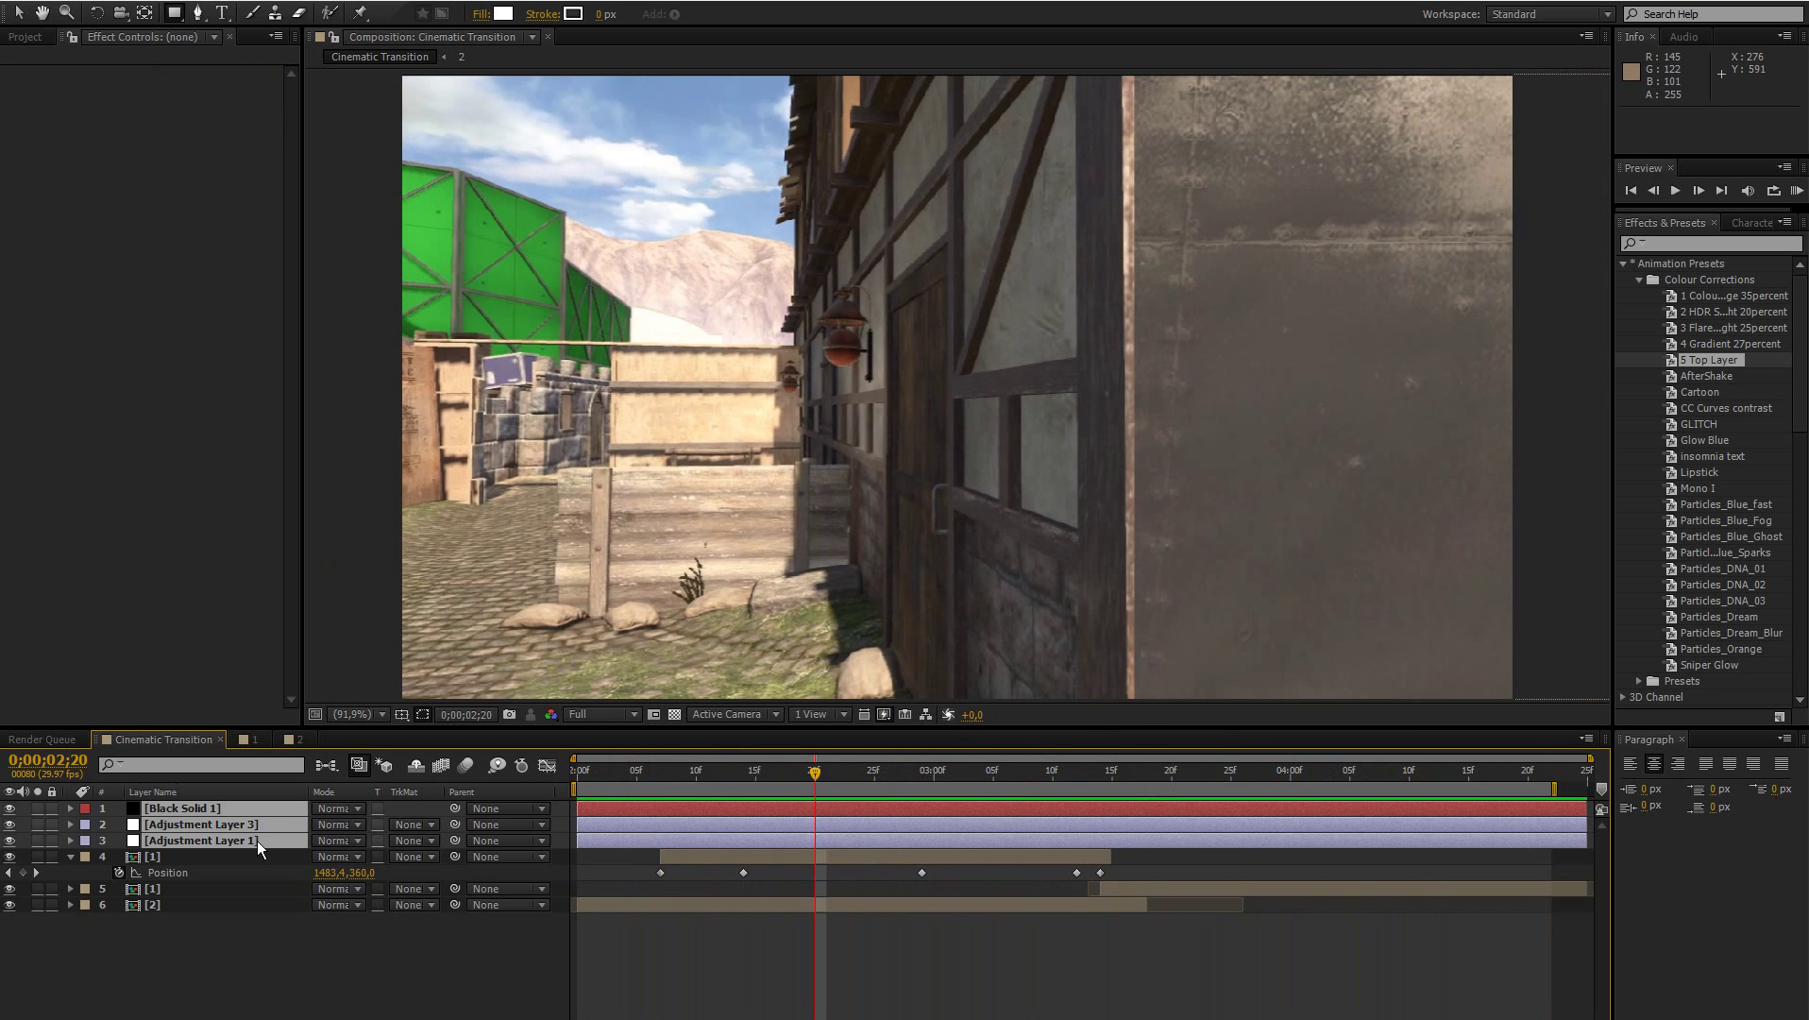
{"action": "left_click", "coordinate": [189, 857]}
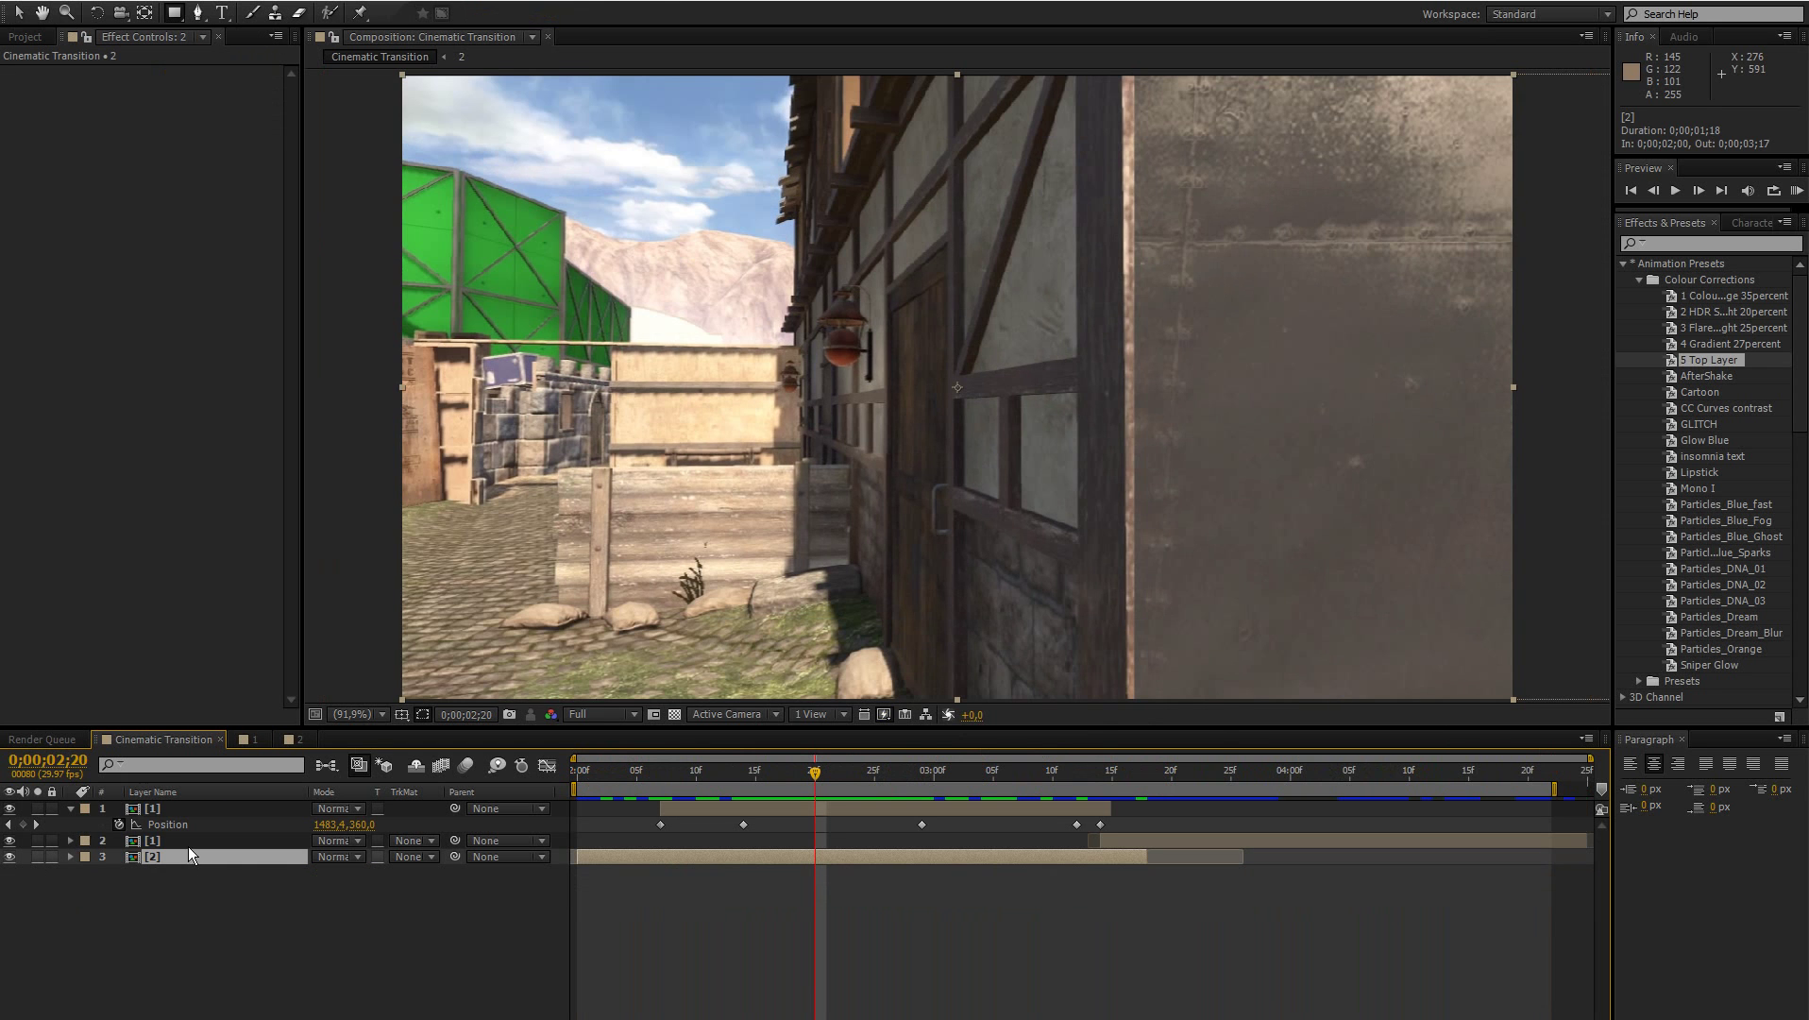
{"action": "key", "text": "ctrl+z"}
Step: Create a new composition named Comp 1 with the HDV/HDTV 720 29.97 preset and a duration of 0;00;06;15
{"action": "left_click", "coordinate": [100, 1]}
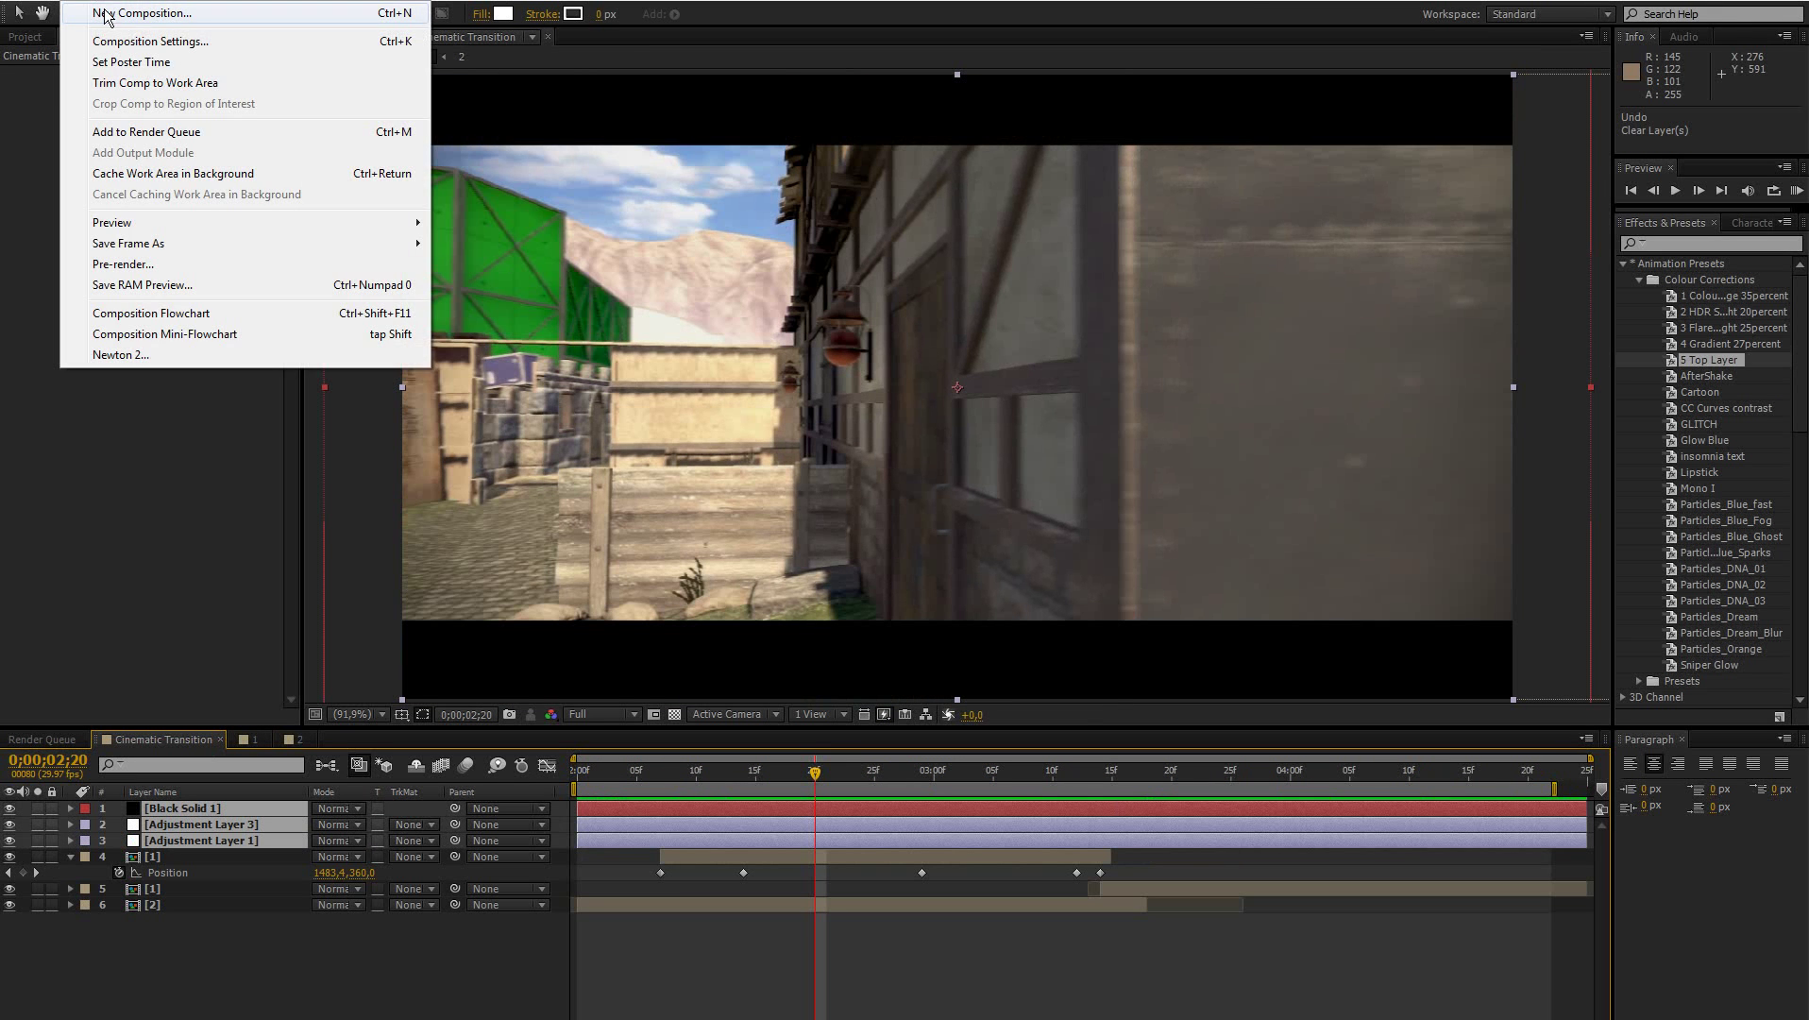
{"action": "left_click", "coordinate": [117, 13]}
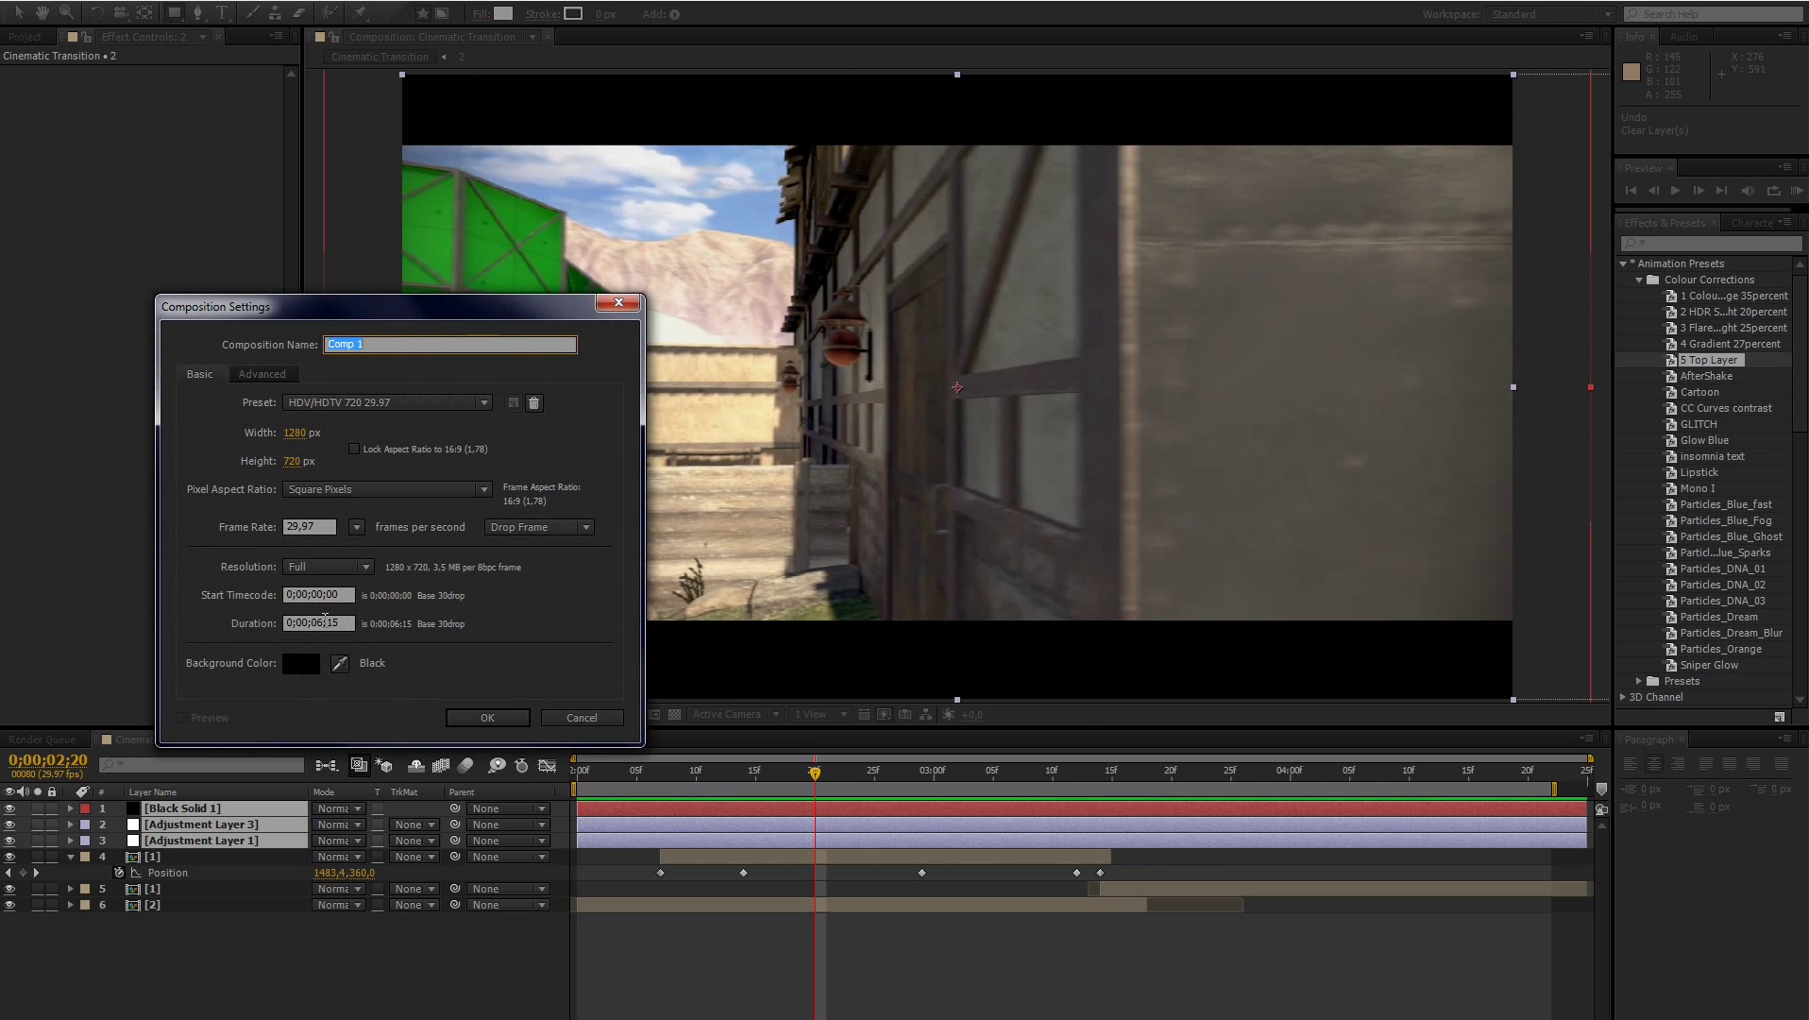
{"action": "left_click", "coordinate": [487, 718]}
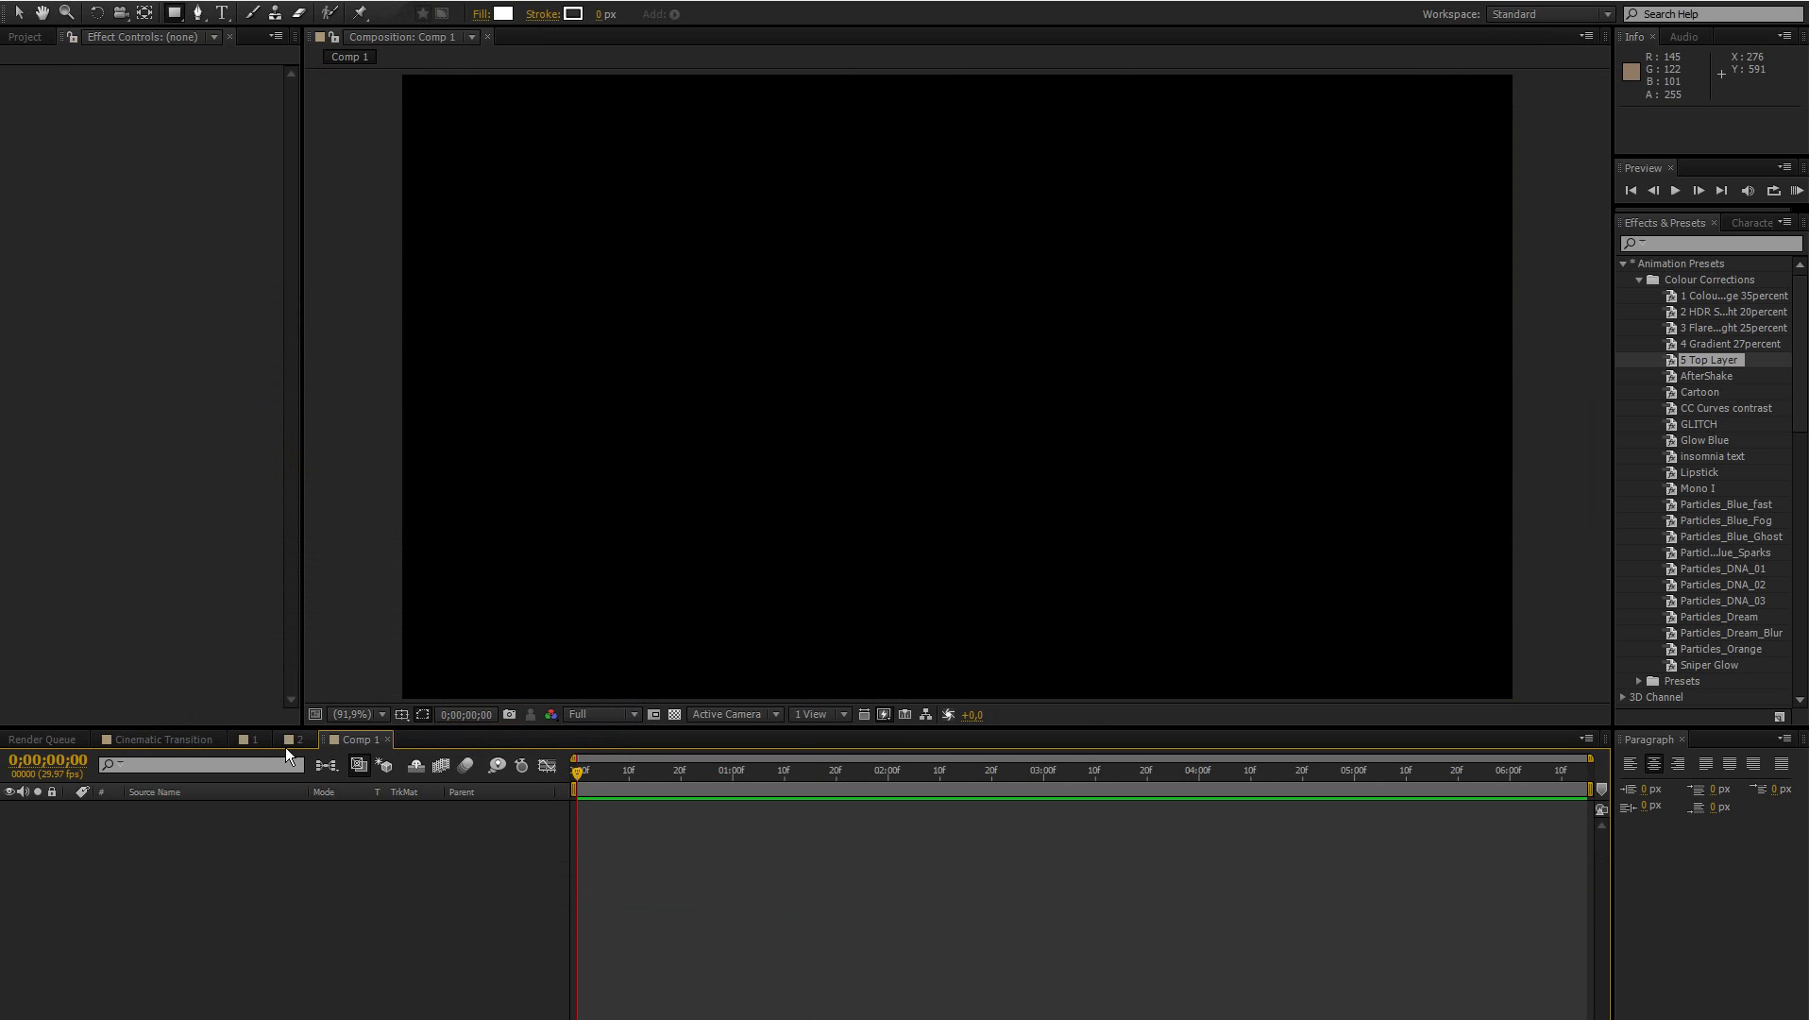
Step: Add the project items 1 and 2 together to Comp 1 as layers
{"action": "left_click", "coordinate": [28, 36]}
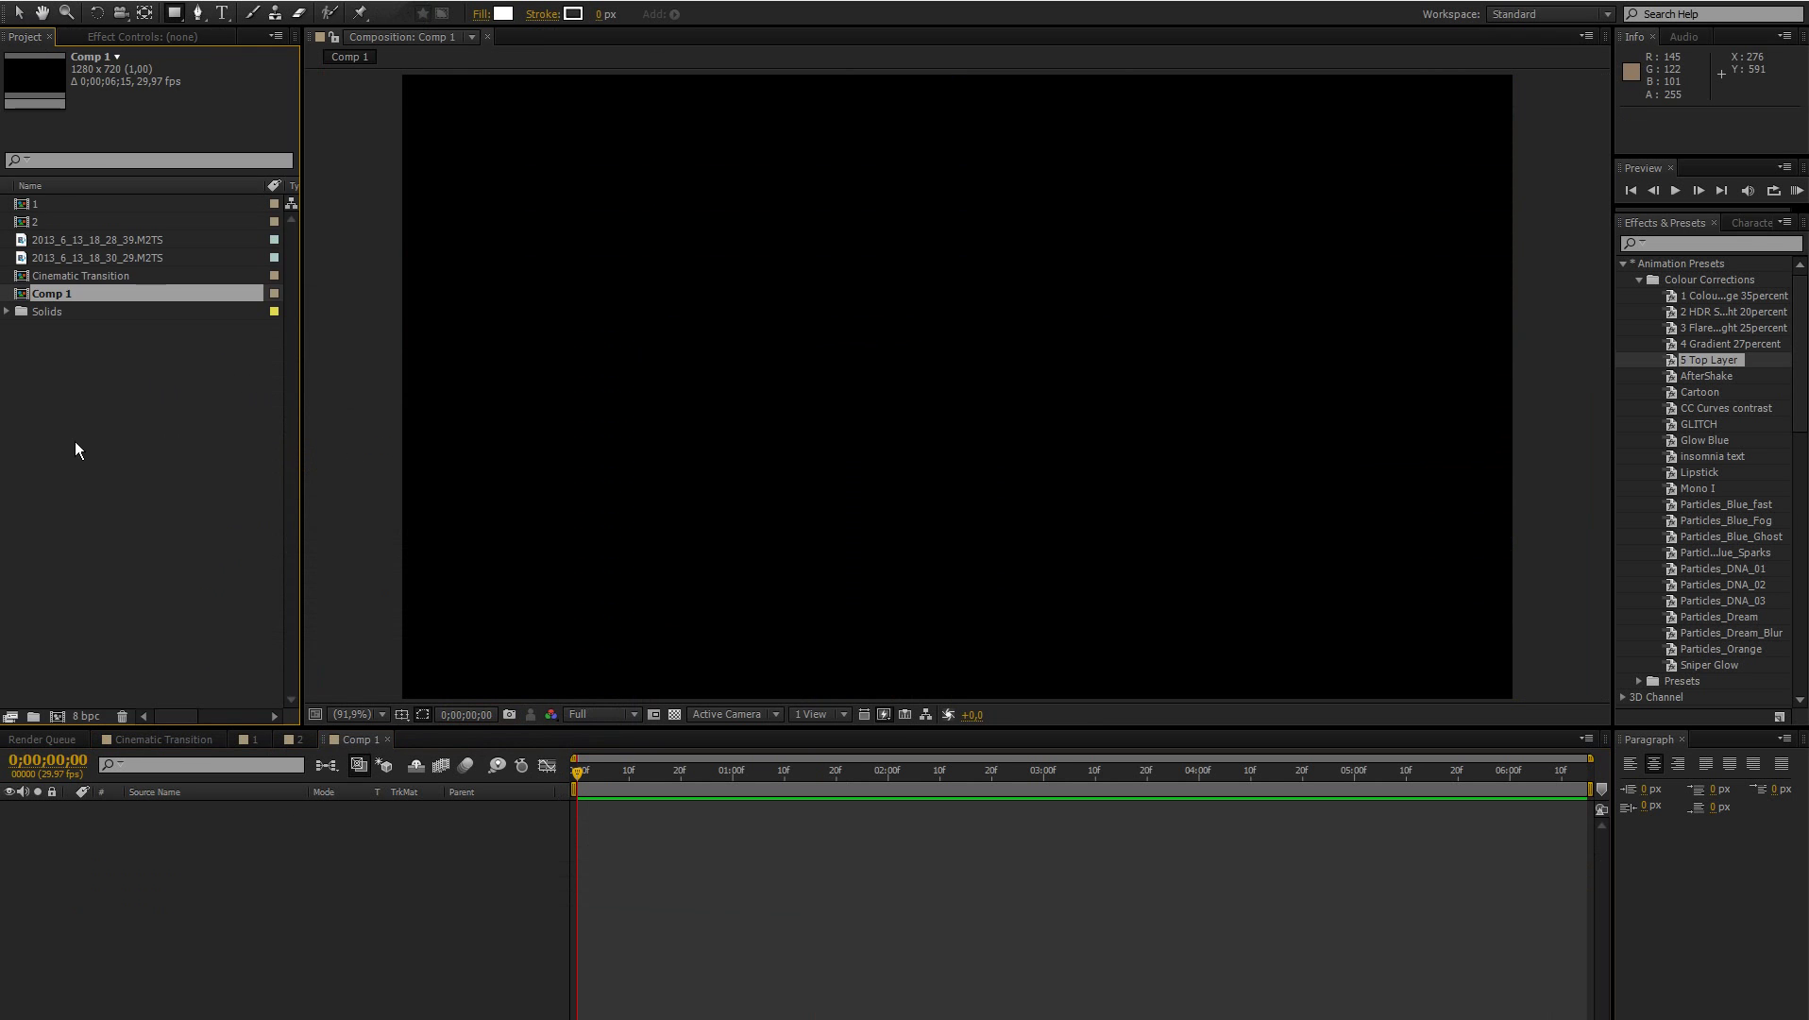
{"action": "left_click", "coordinate": [48, 221]}
{"action": "left_click", "coordinate": [46, 204], "text": "shift"}
{"action": "left_click_drag", "start_coordinate": [45, 209], "coordinate": [351, 892]}
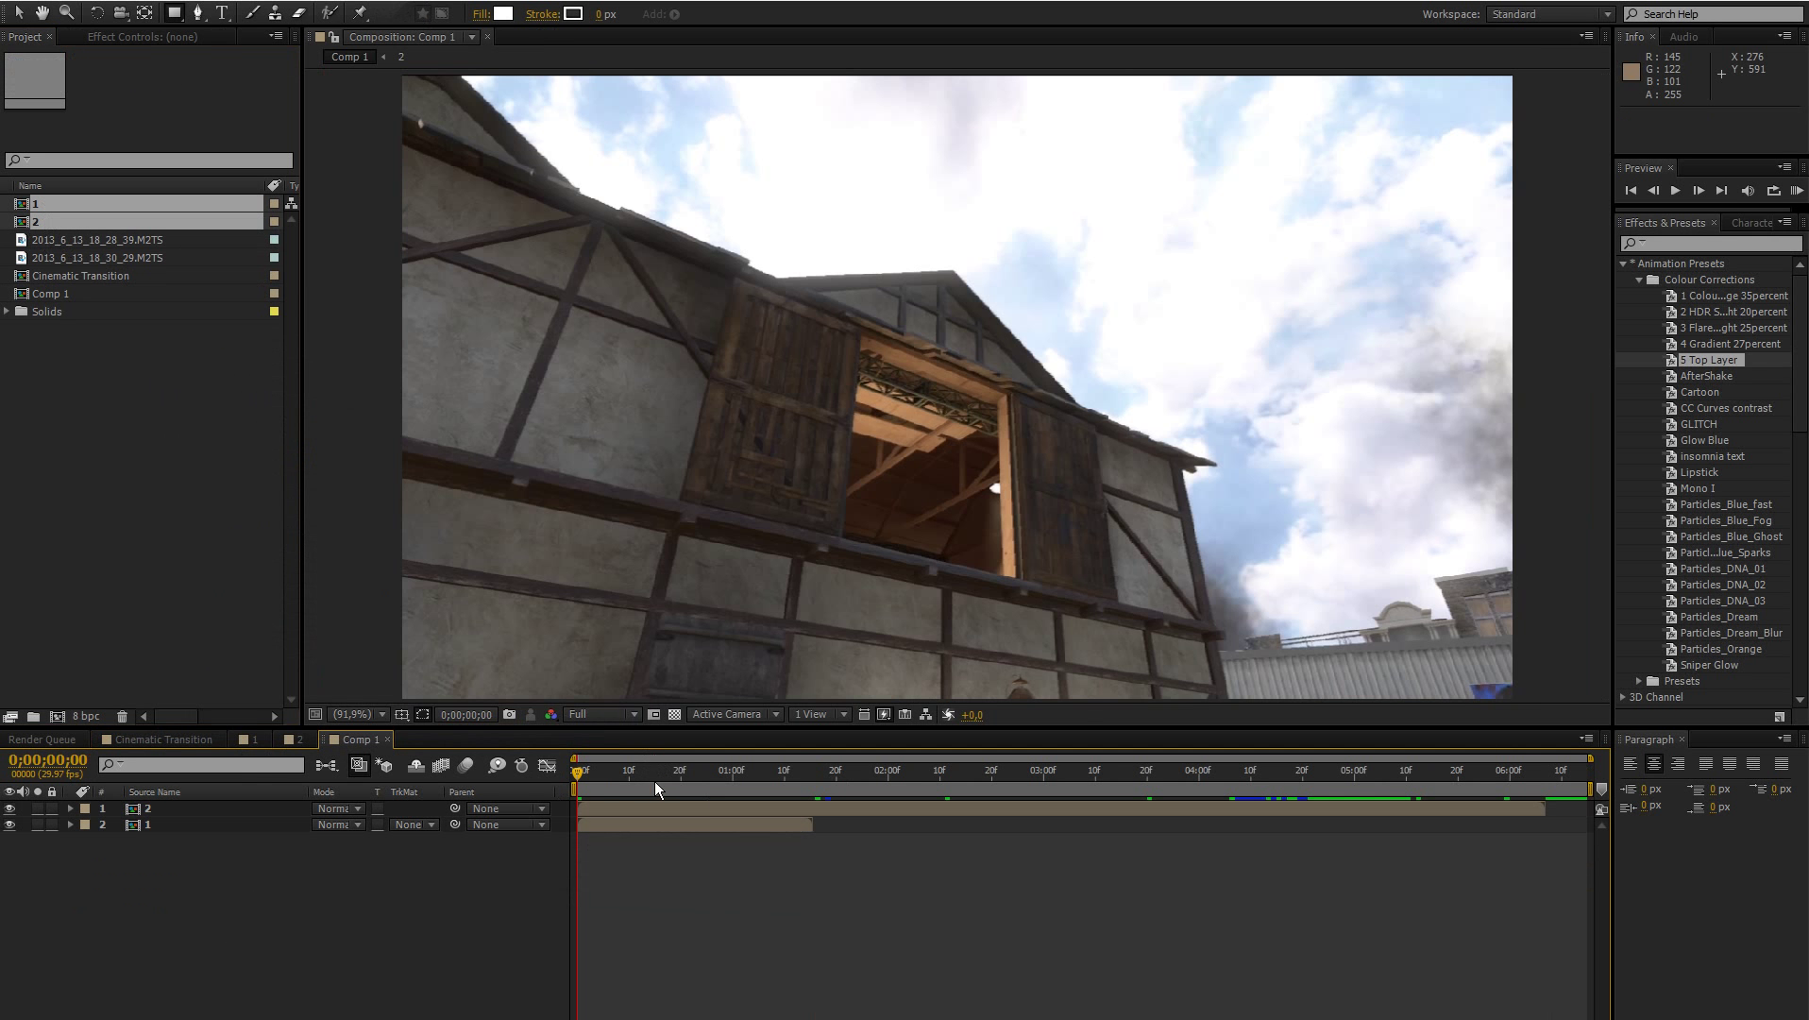
Step: Split layer 2 at 0;00;04;19, remove the earlier part and move the remaining clip to the start of the composition
{"action": "left_click_drag", "start_coordinate": [660, 780], "coordinate": [1297, 746]}
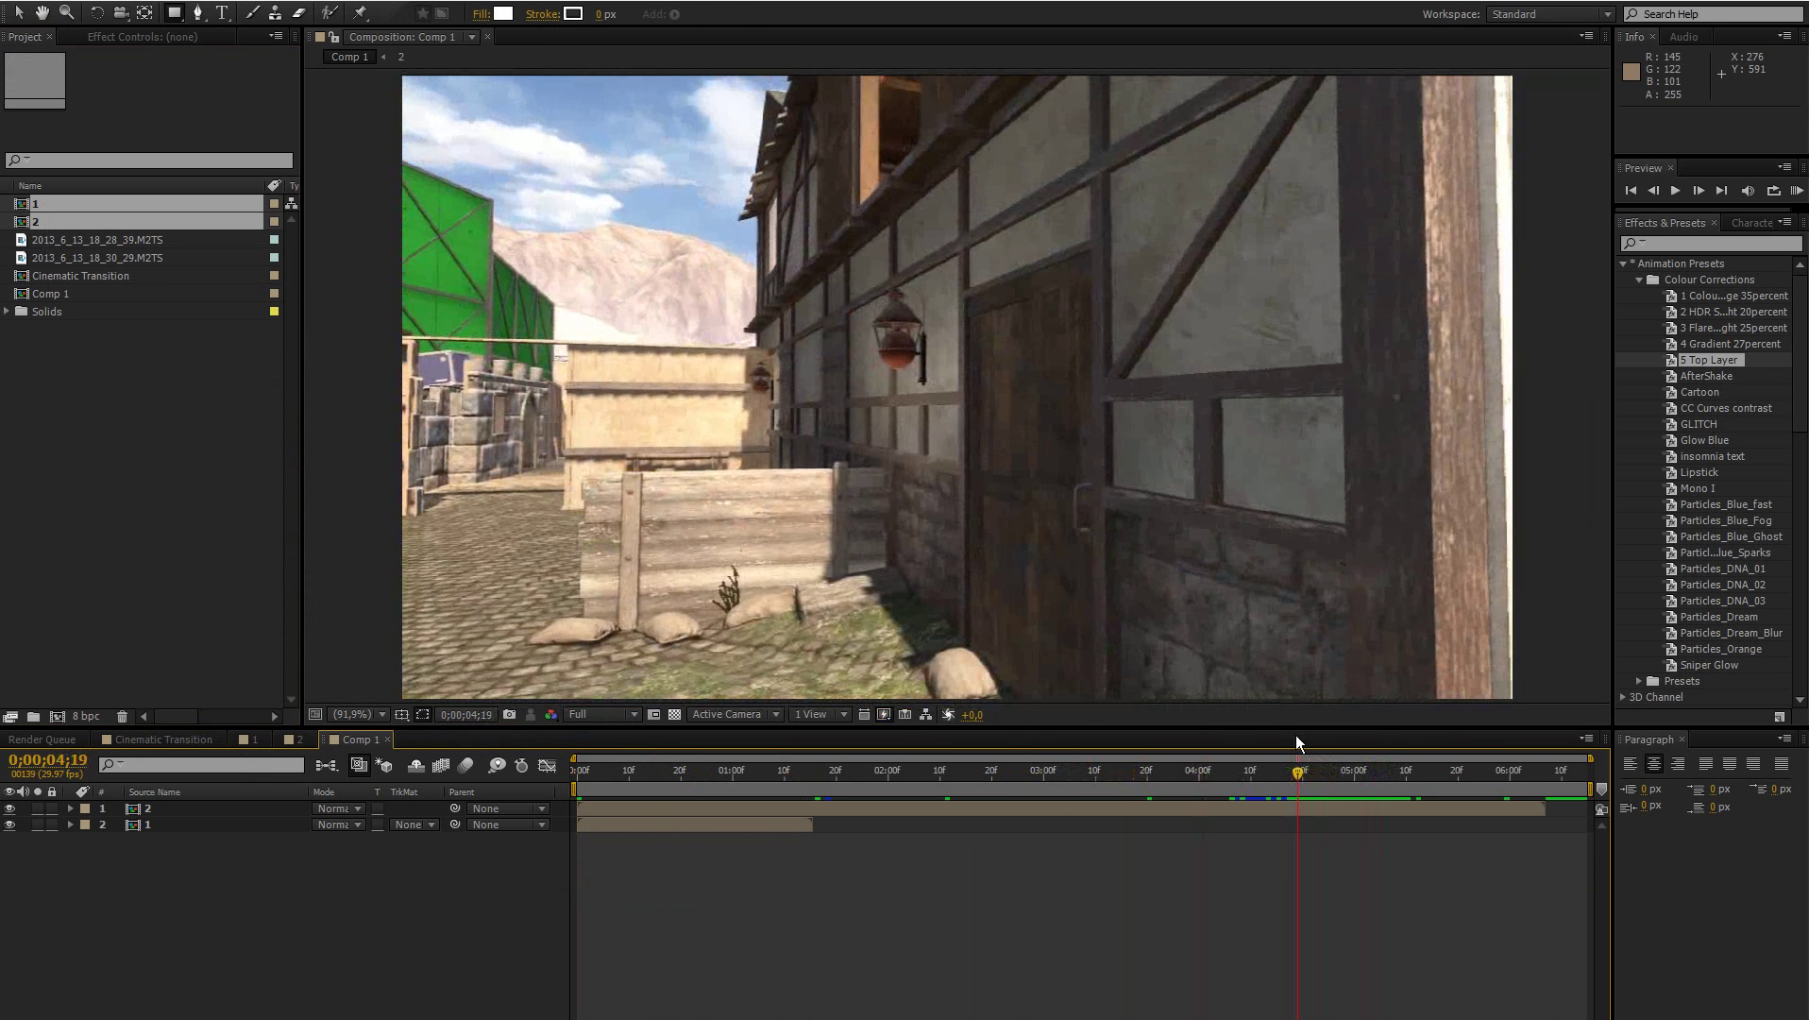
{"action": "left_click", "coordinate": [1264, 813]}
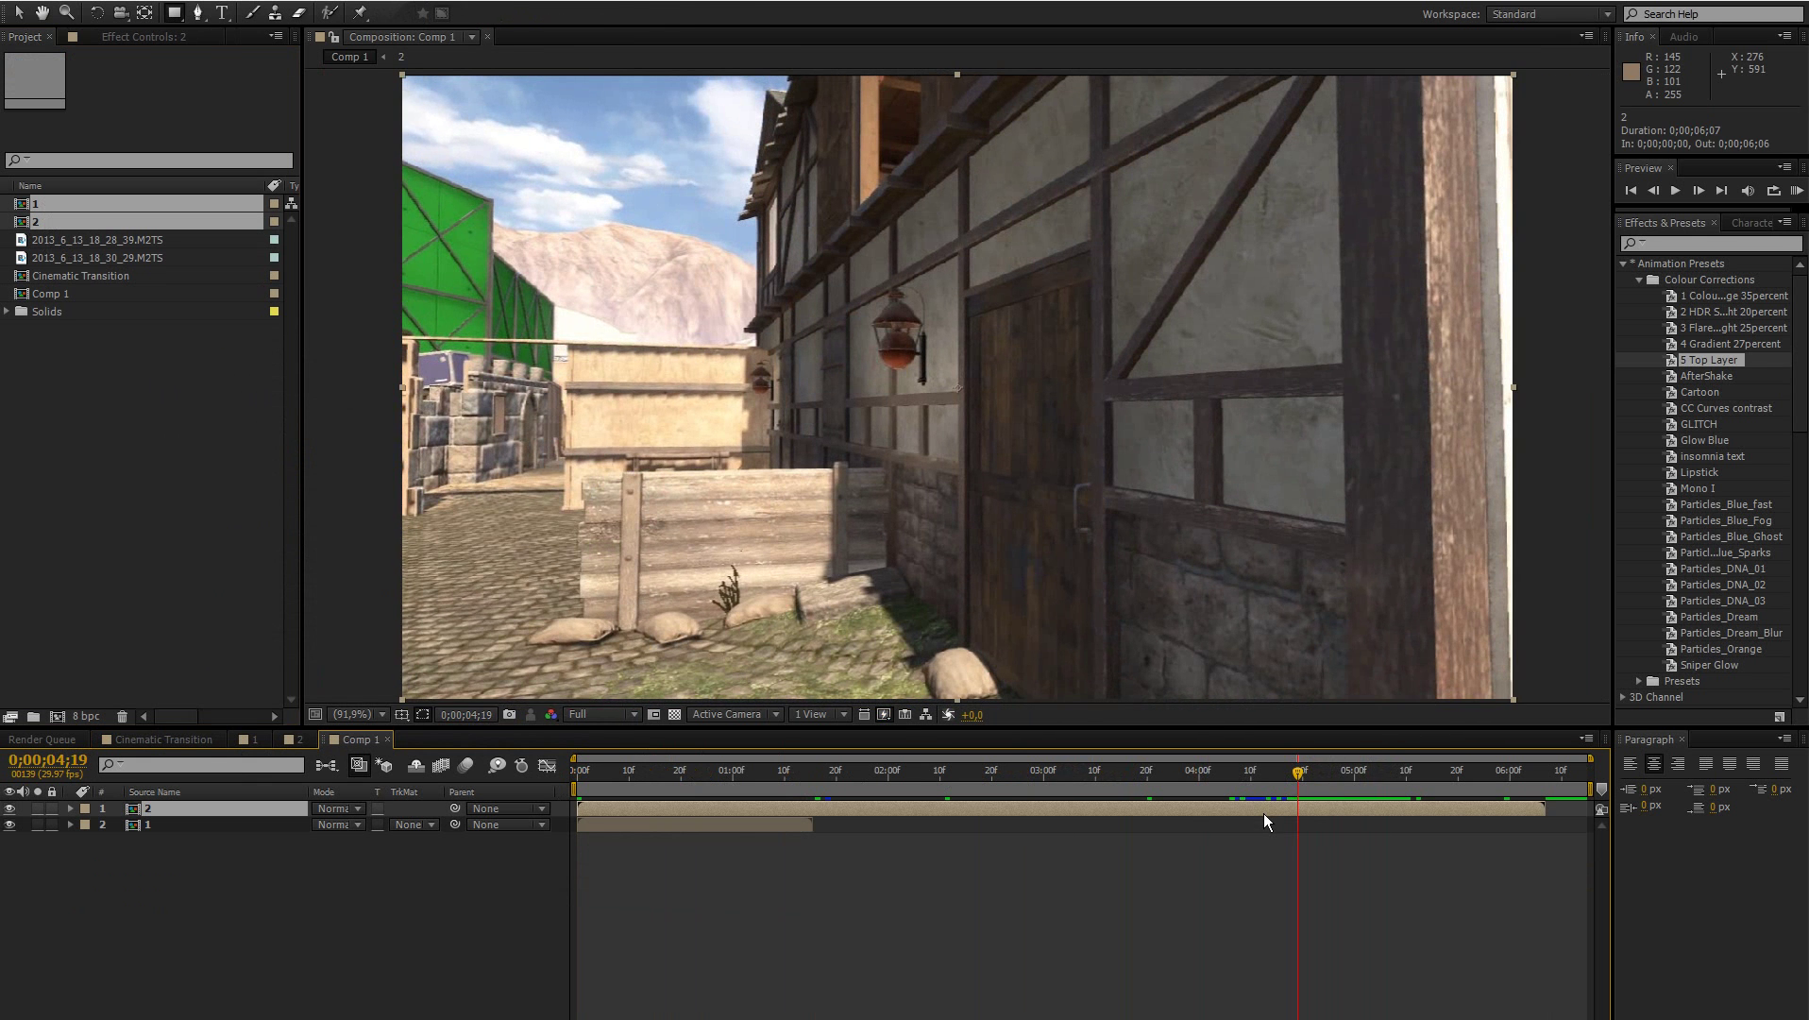
{"action": "key", "text": "ctrl+shift+d"}
{"action": "left_click", "coordinate": [1270, 820]}
{"action": "key", "text": "Delete"}
{"action": "left_click_drag", "start_coordinate": [1350, 814], "coordinate": [1195, 841]}
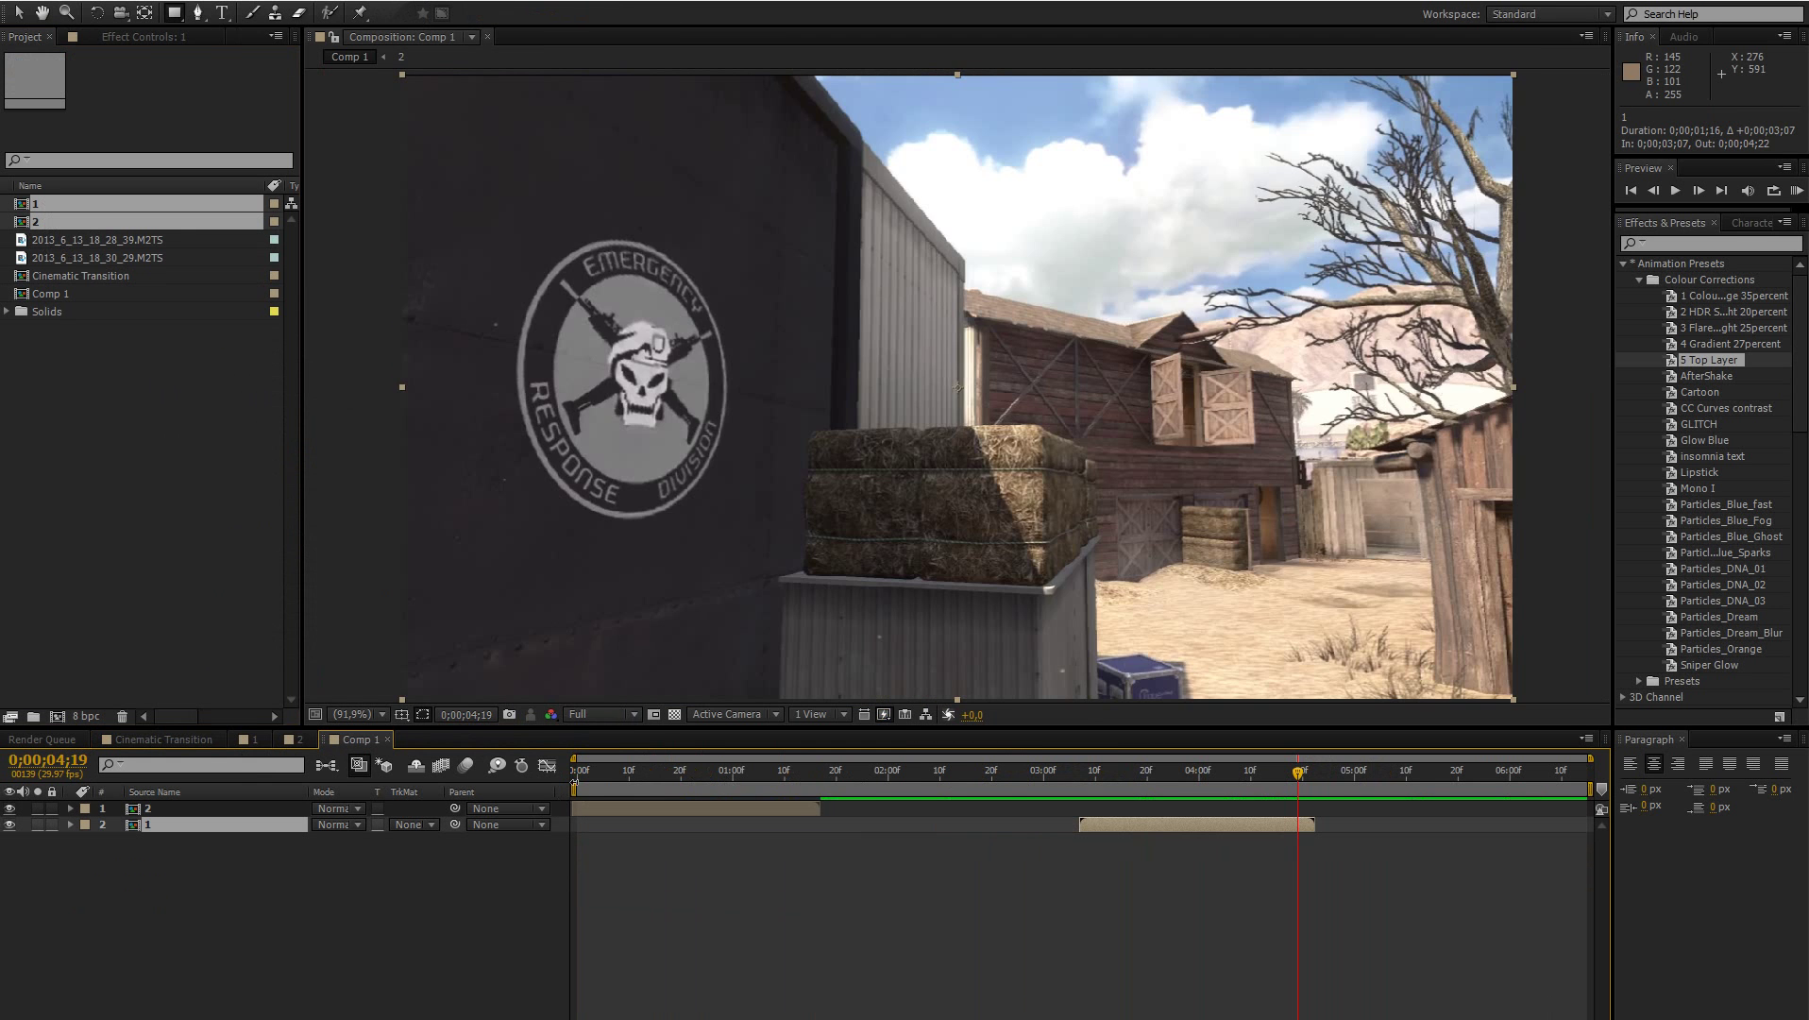
Step: Move layer 1 in time so that it starts directly after layer 2 ends
{"action": "left_click_drag", "start_coordinate": [581, 773], "coordinate": [796, 767]}
{"action": "left_click_drag", "start_coordinate": [1126, 819], "coordinate": [1059, 746]}
{"action": "left_click", "coordinate": [913, 770]}
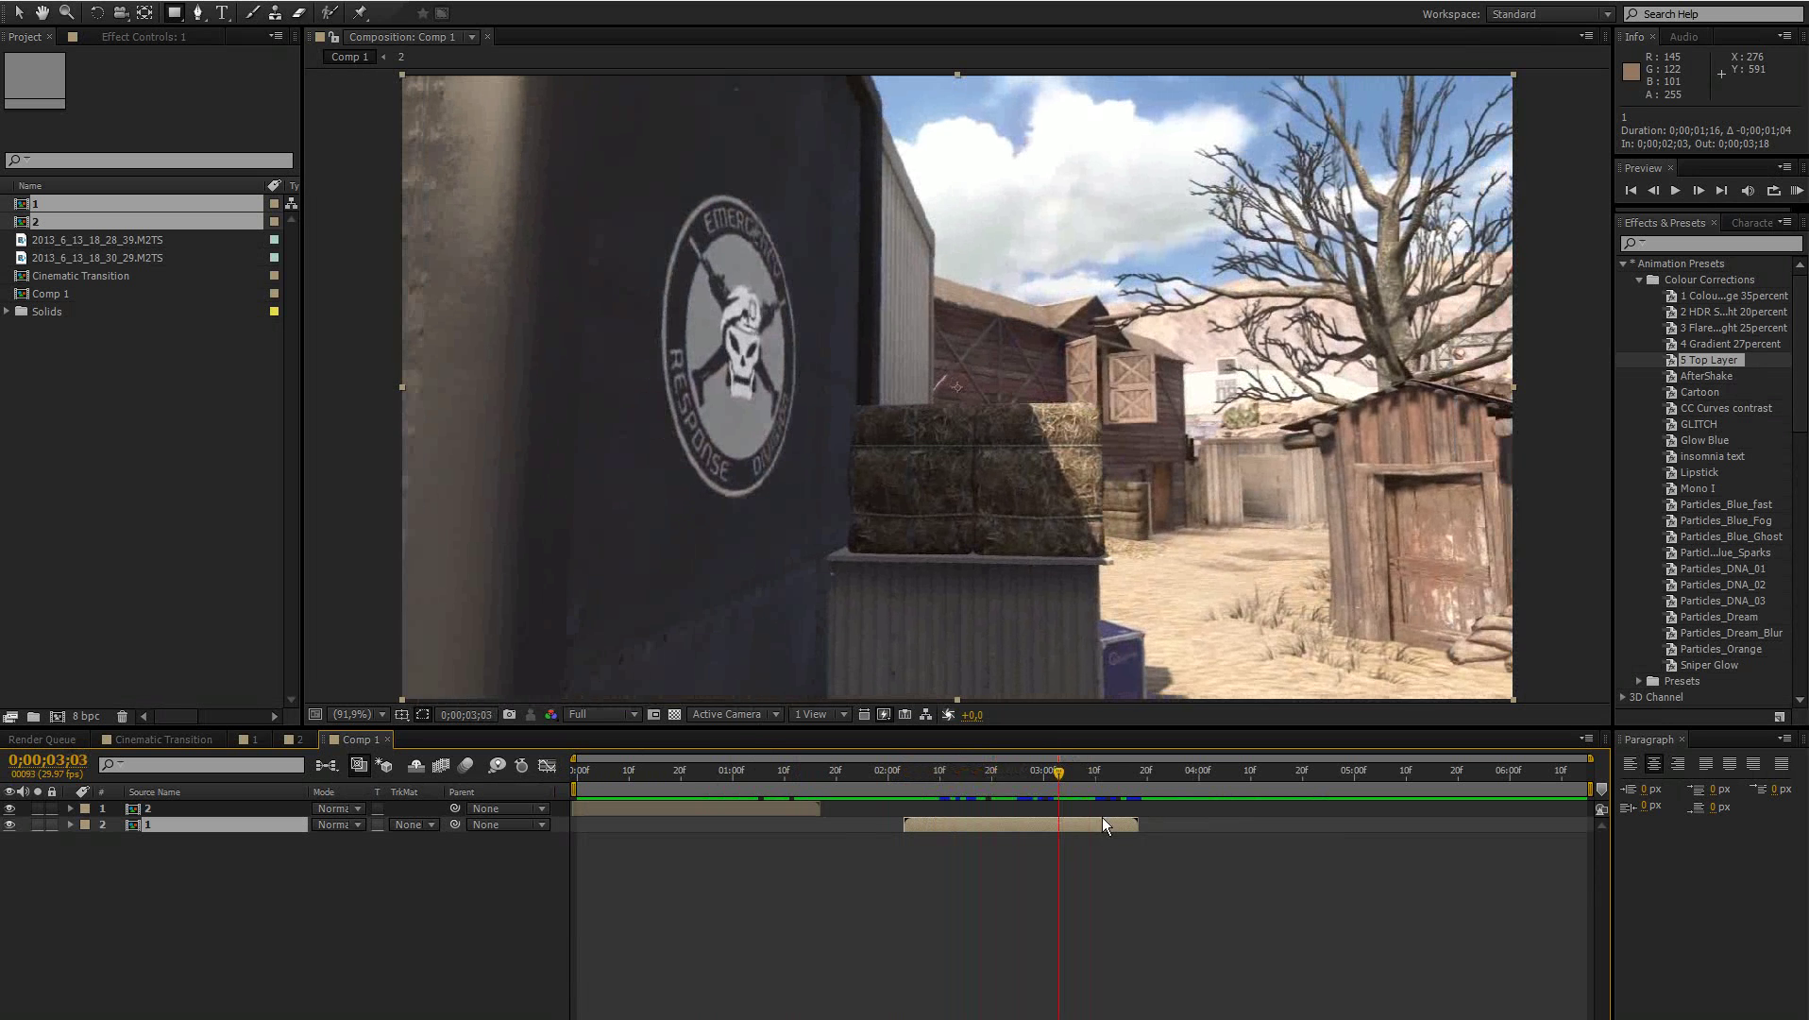
{"action": "left_click_drag", "start_coordinate": [1044, 830], "coordinate": [984, 765]}
Step: End the work area at 0;00;02;18 and trim the composition to it
{"action": "key", "text": "n"}
{"action": "right_click", "coordinate": [962, 789]}
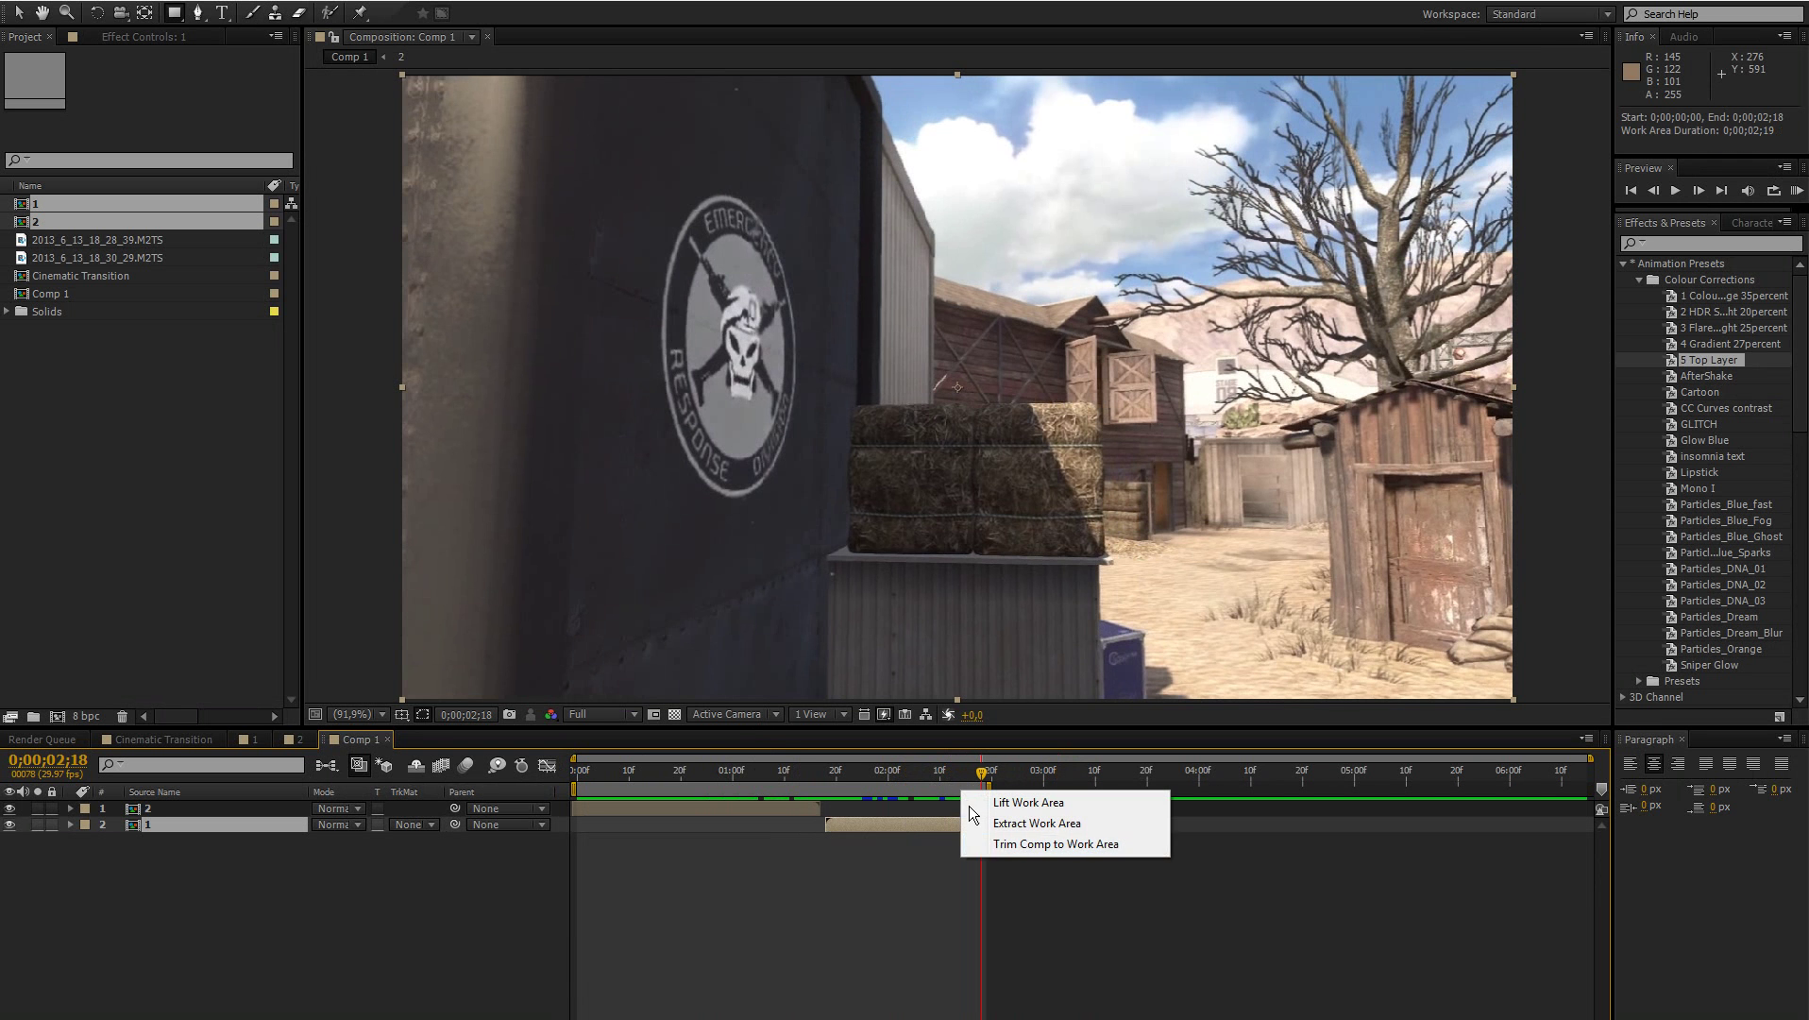
{"action": "left_click", "coordinate": [1003, 846]}
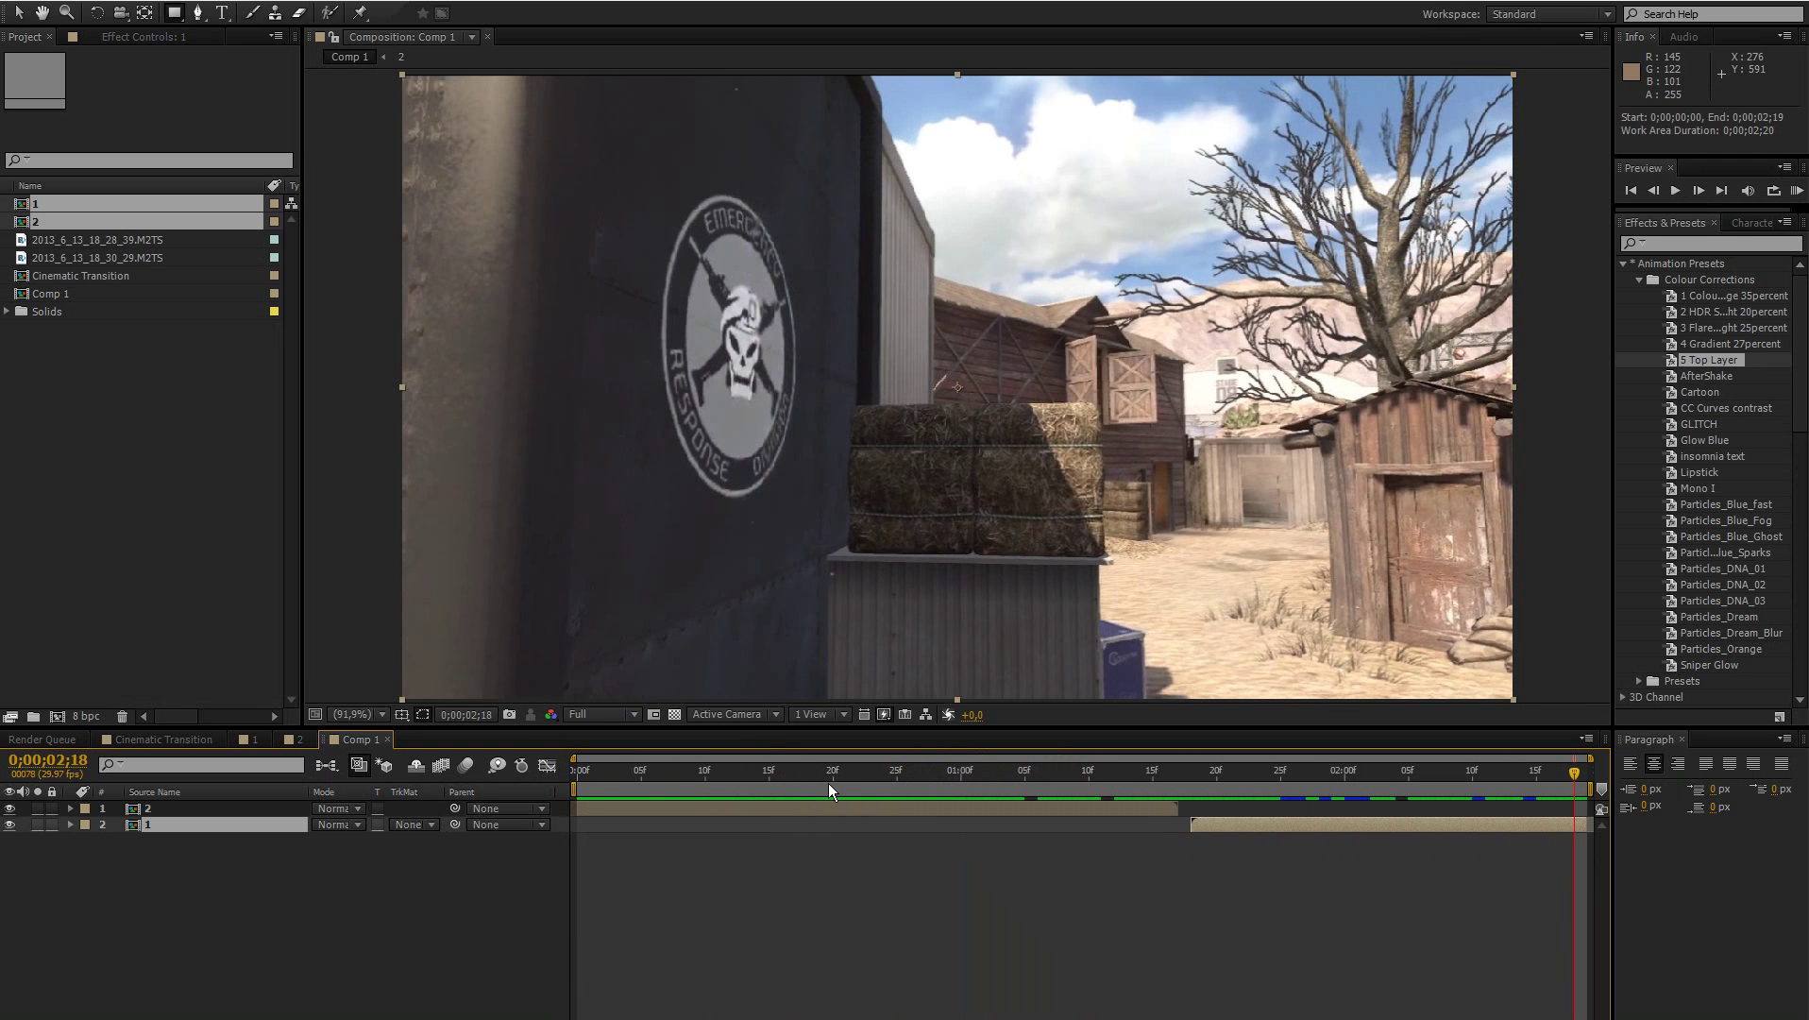
Step: Scrub and play through Comp 1 to review the two clips in sequence
{"action": "left_click", "coordinate": [650, 772]}
{"action": "left_click_drag", "start_coordinate": [701, 782], "coordinate": [1274, 741]}
{"action": "key", "text": "space"}
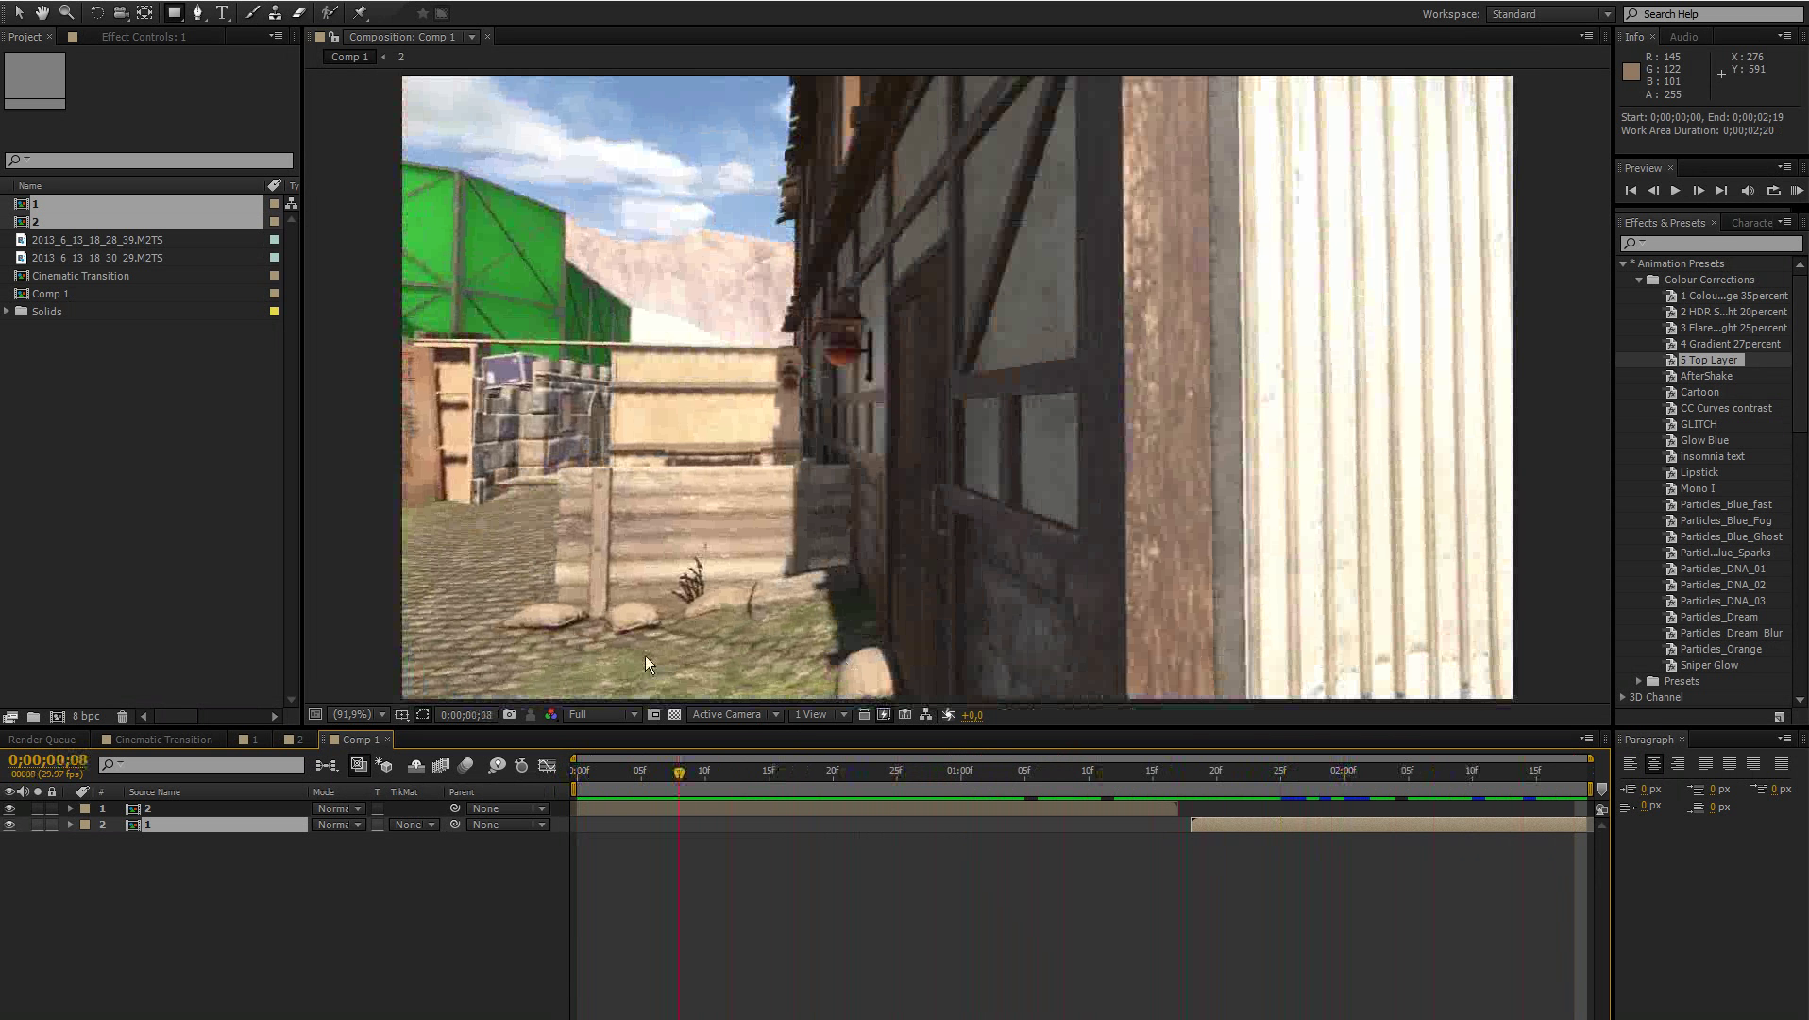
{"action": "key", "text": "space"}
{"action": "left_click", "coordinate": [159, 819]}
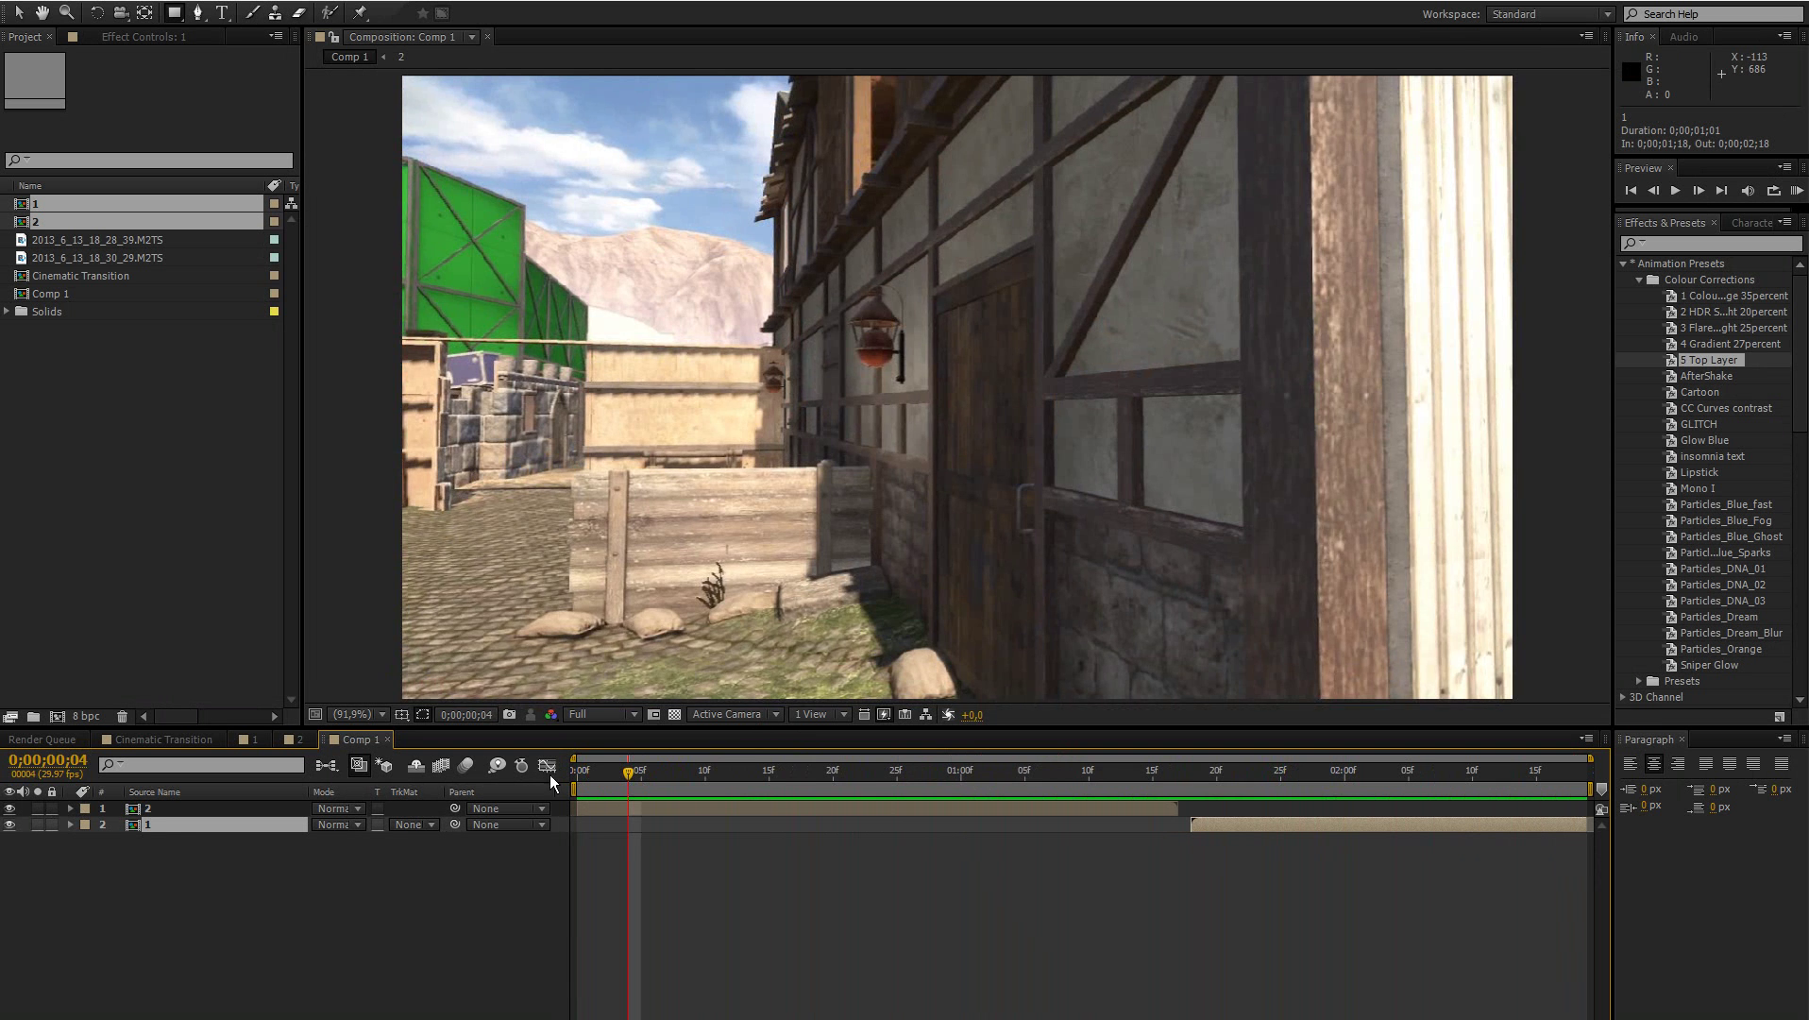
Step: Place a duplicate of layer 1 above layer 2, starting at 0;00;00;23, and apply a freeze frame to it
{"action": "left_click_drag", "start_coordinate": [591, 773], "coordinate": [808, 715]}
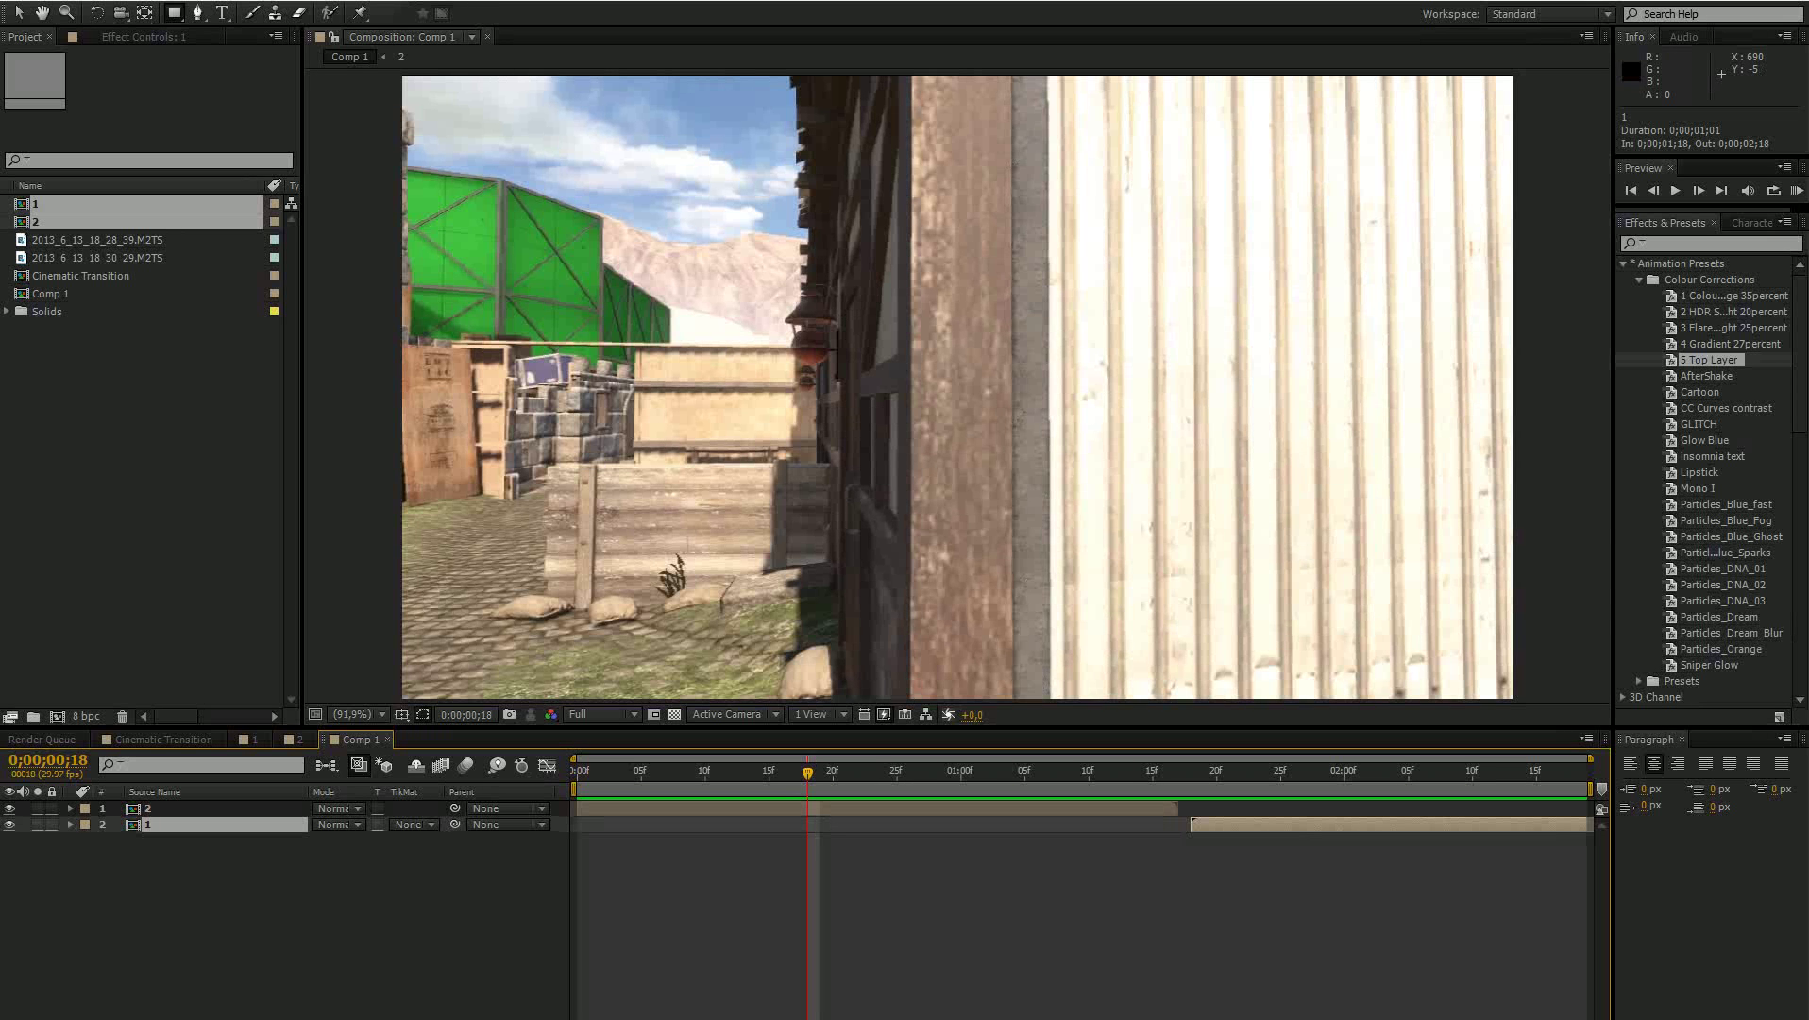
{"action": "left_click_drag", "start_coordinate": [819, 768], "coordinate": [872, 770]}
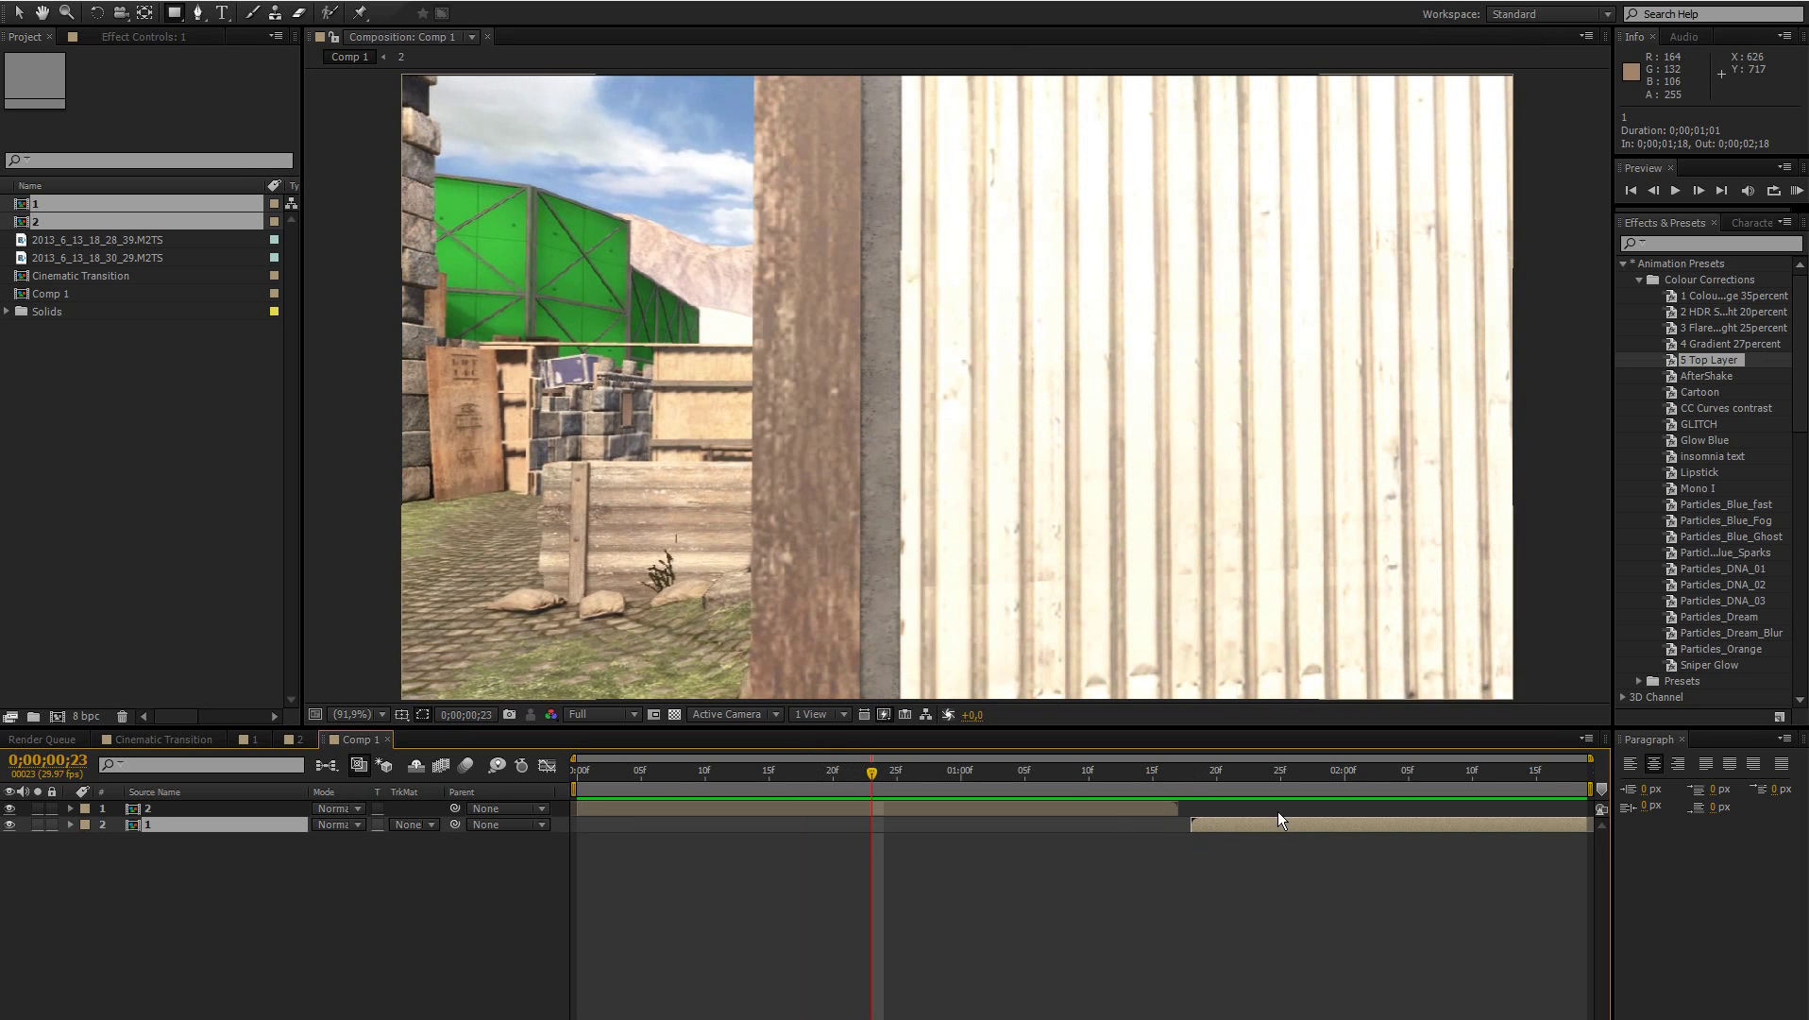
{"action": "left_click_drag", "start_coordinate": [1279, 814], "coordinate": [940, 828]}
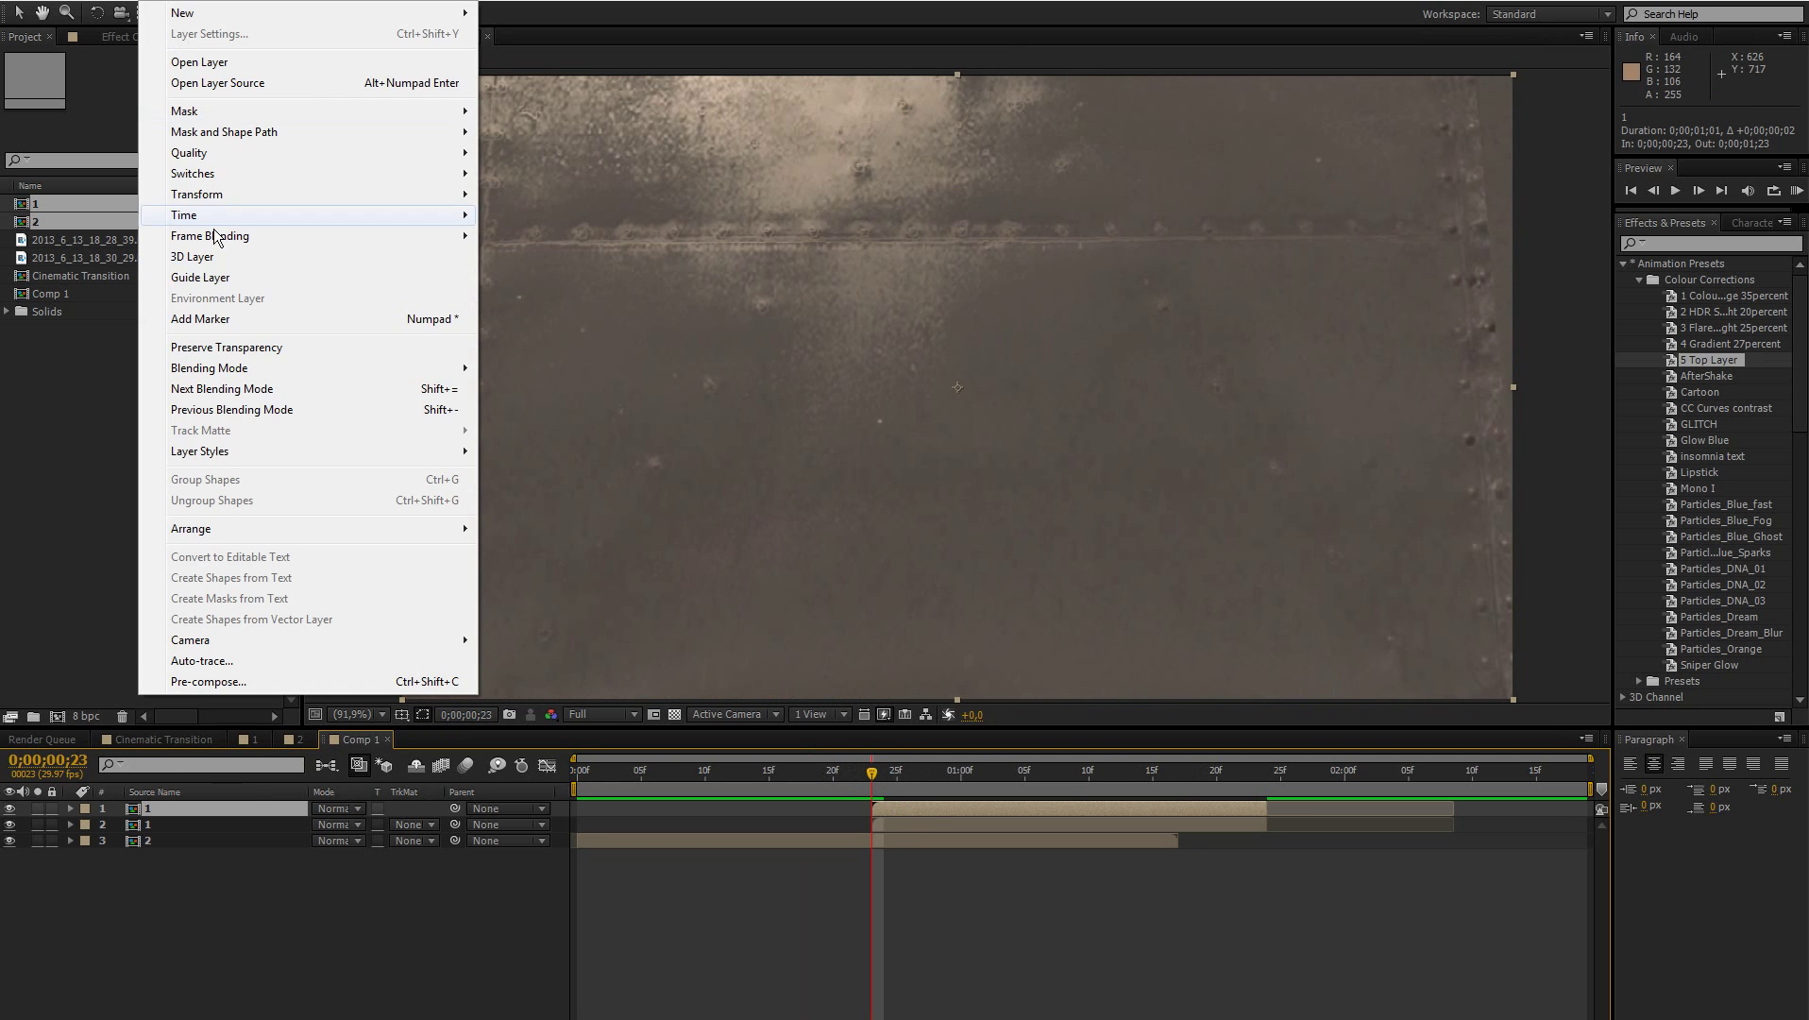
{"action": "mouse_move", "coordinate": [444, 229]}
{"action": "left_click", "coordinate": [599, 277]}
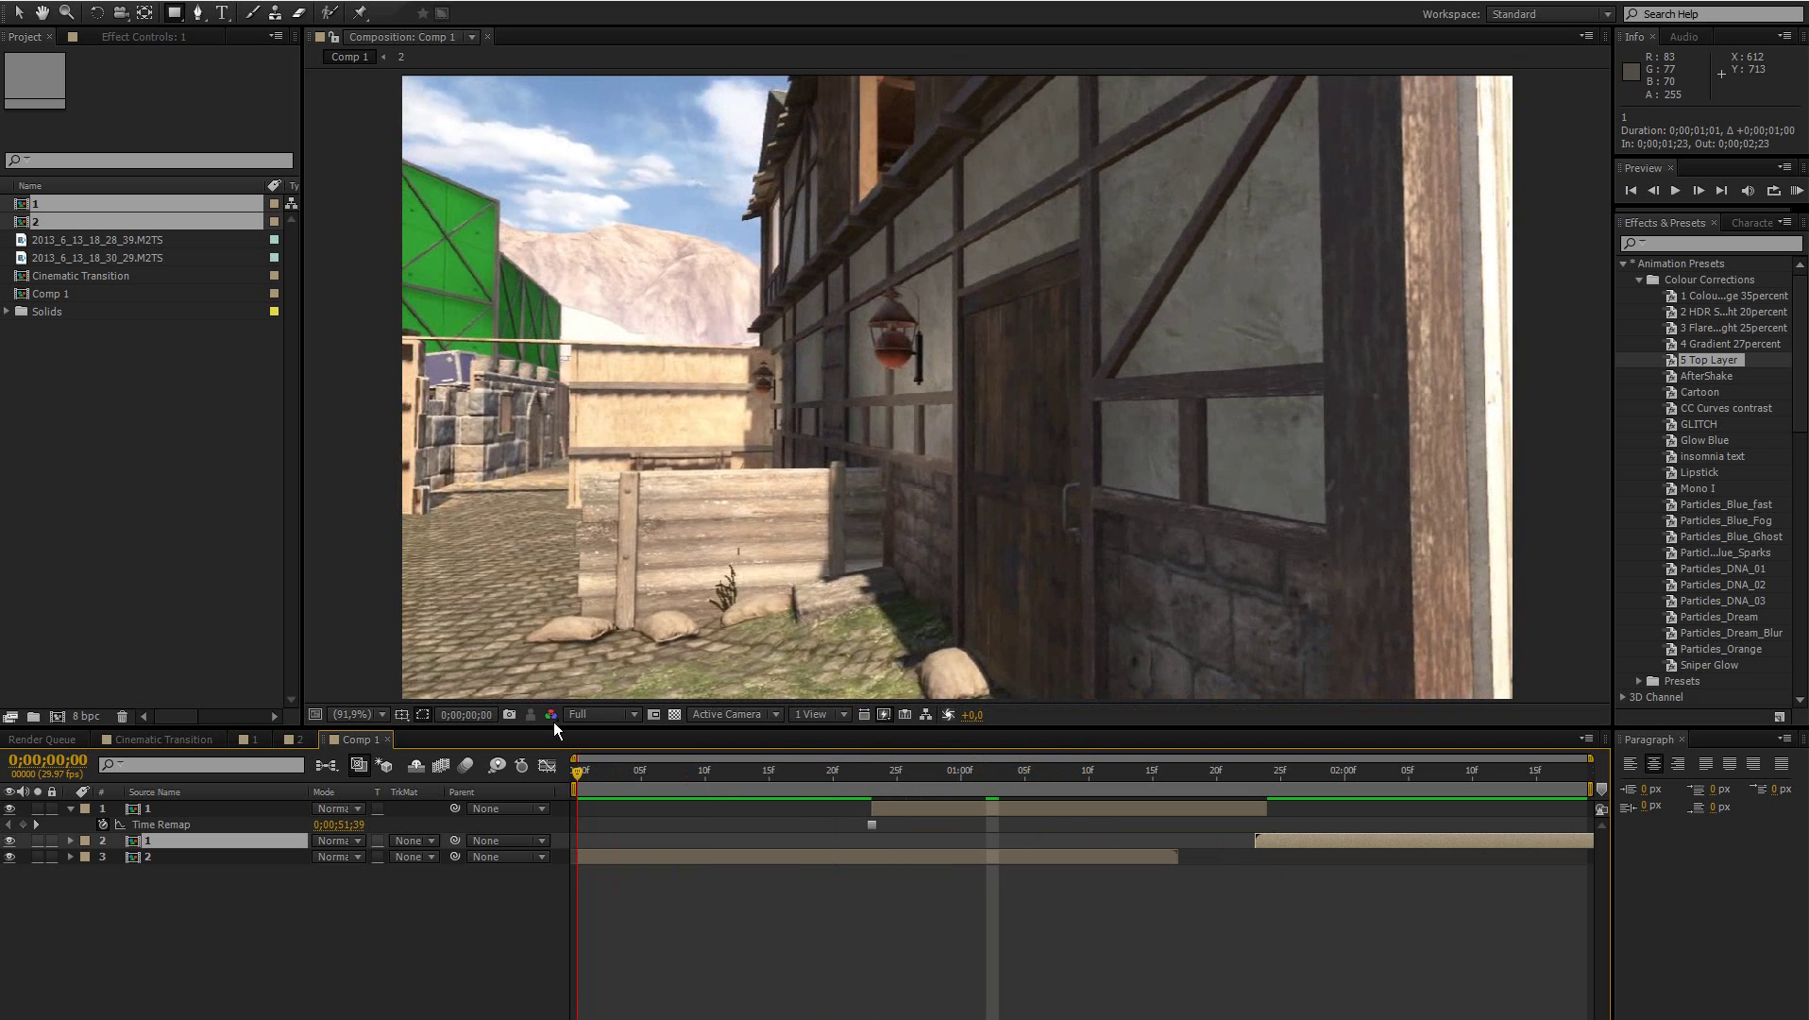
Step: Move the frozen layer in time so that it starts at 0;00;00;00
{"action": "left_click_drag", "start_coordinate": [1384, 204], "coordinate": [1230, 206]}
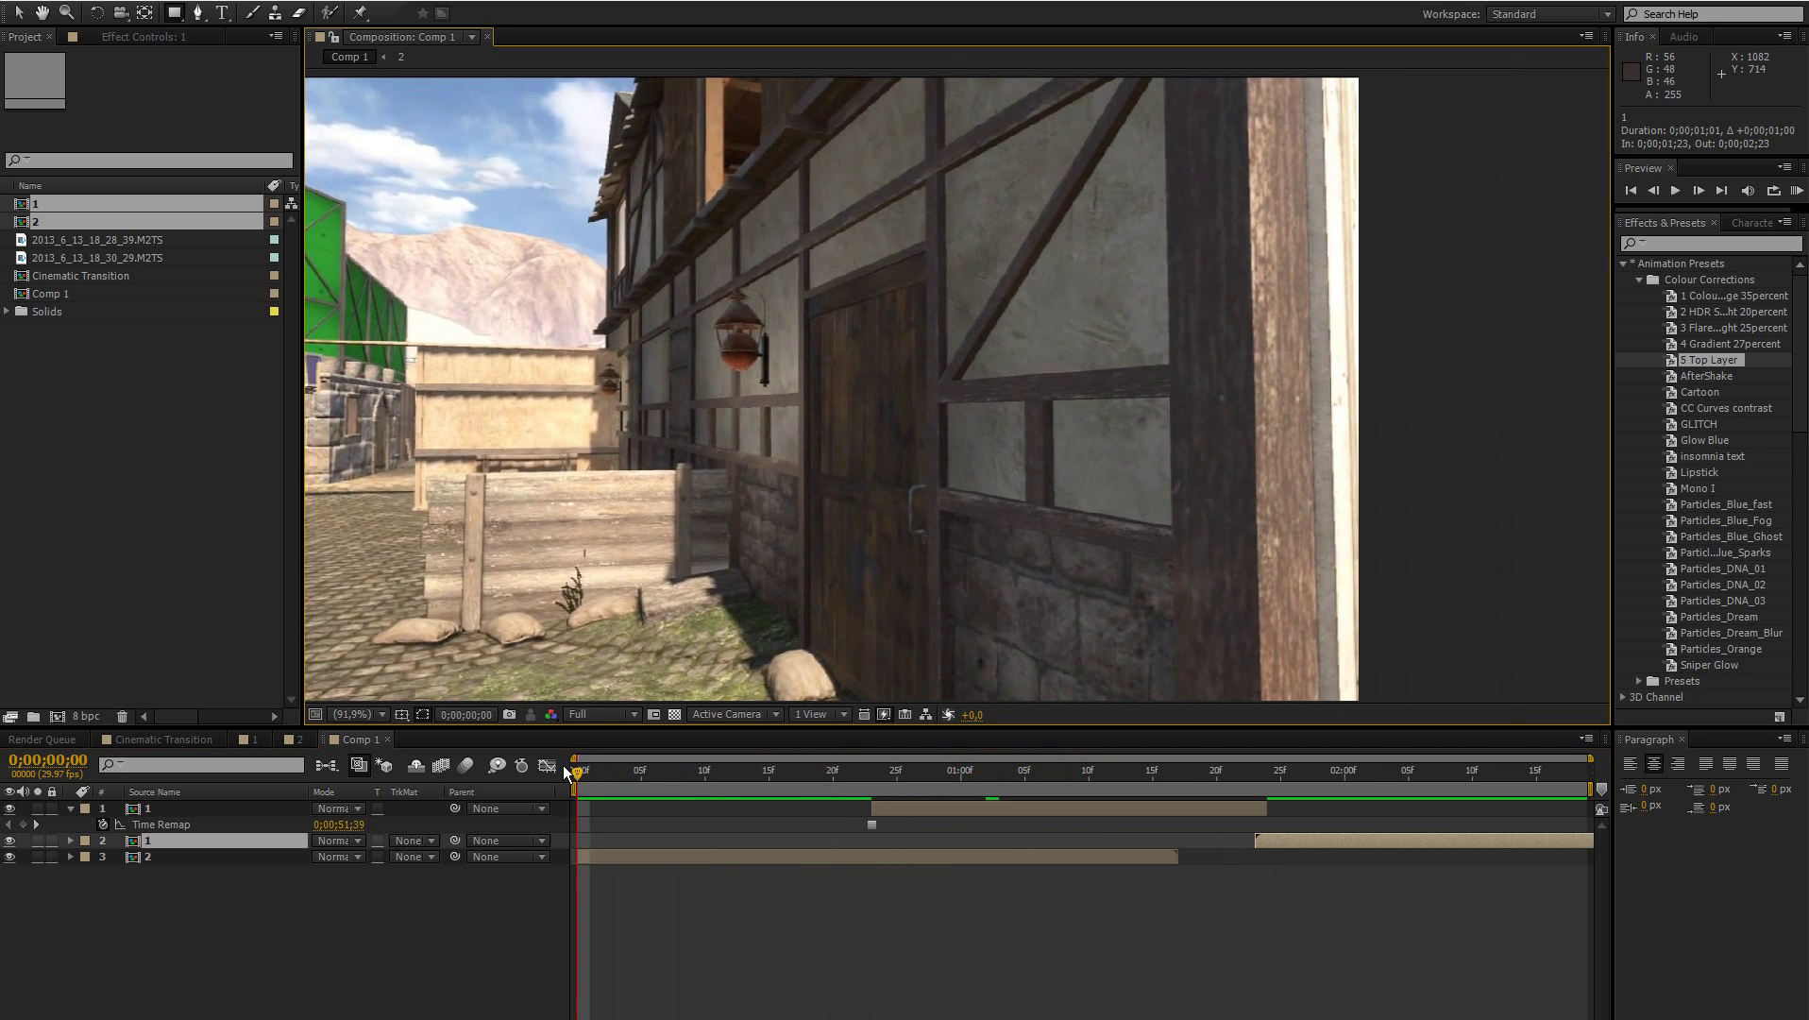
{"action": "left_click_drag", "start_coordinate": [628, 787], "coordinate": [547, 770]}
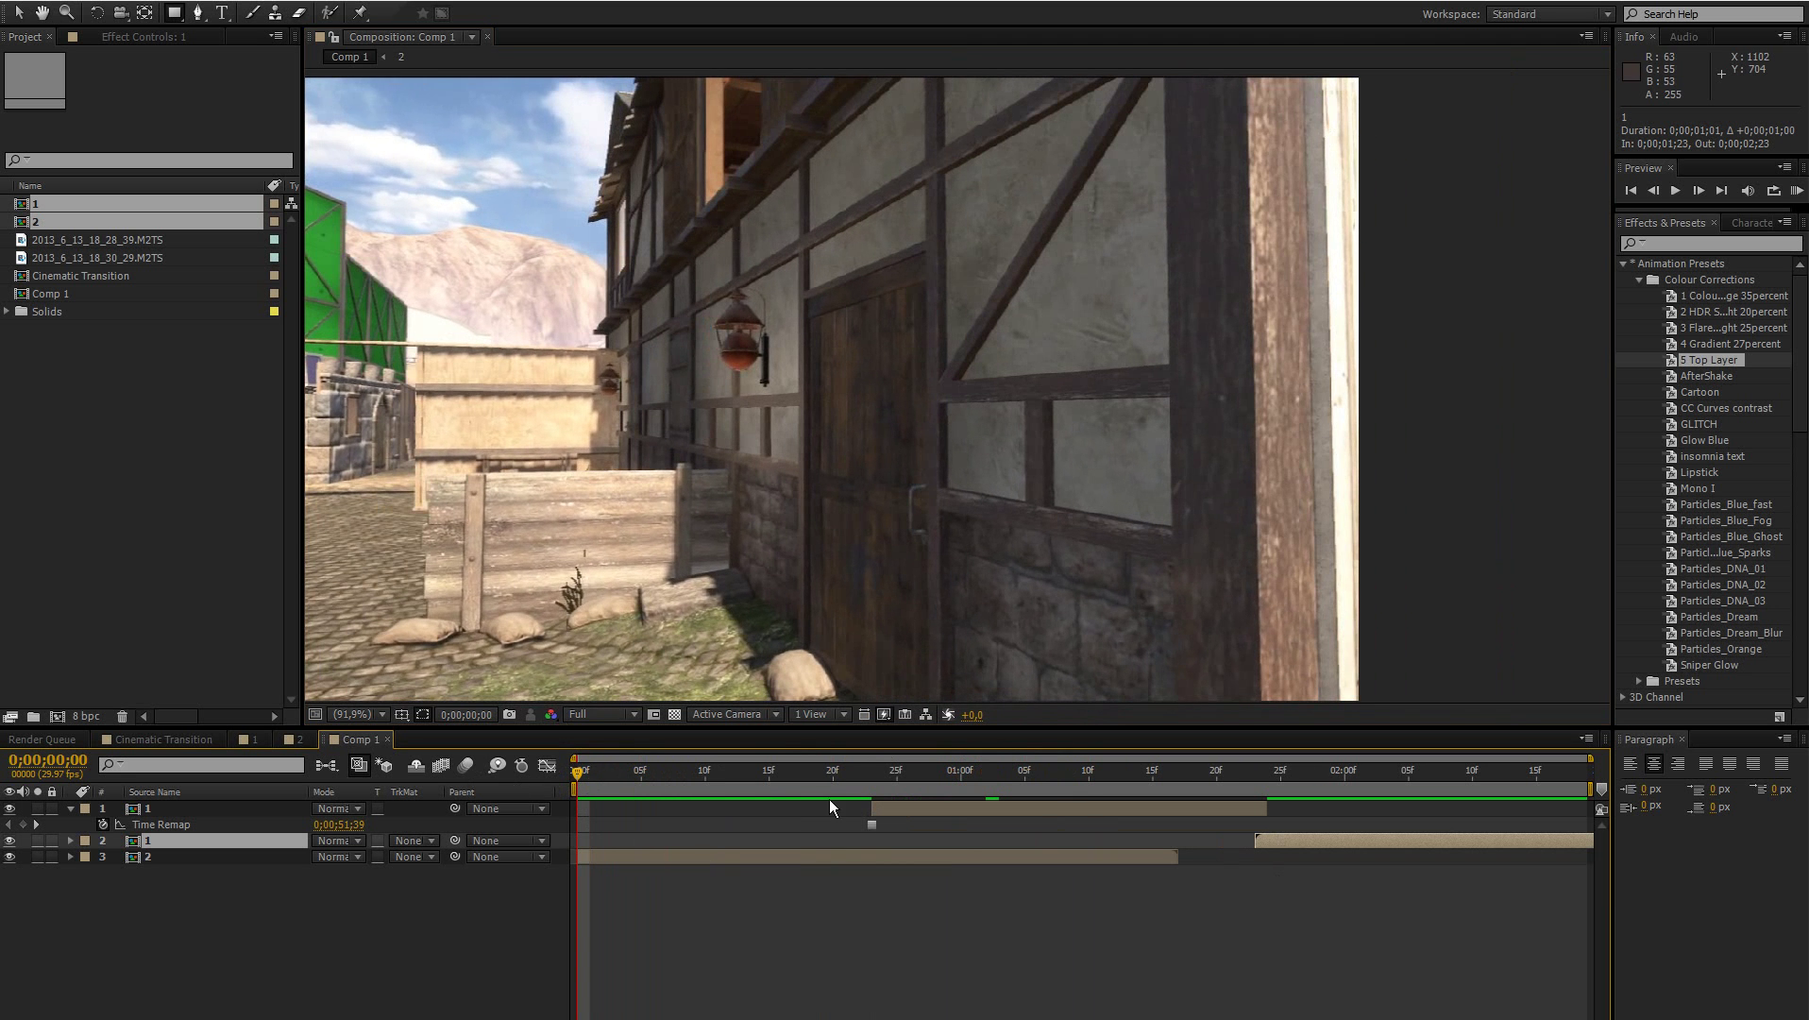
{"action": "left_click_drag", "start_coordinate": [914, 810], "coordinate": [619, 809]}
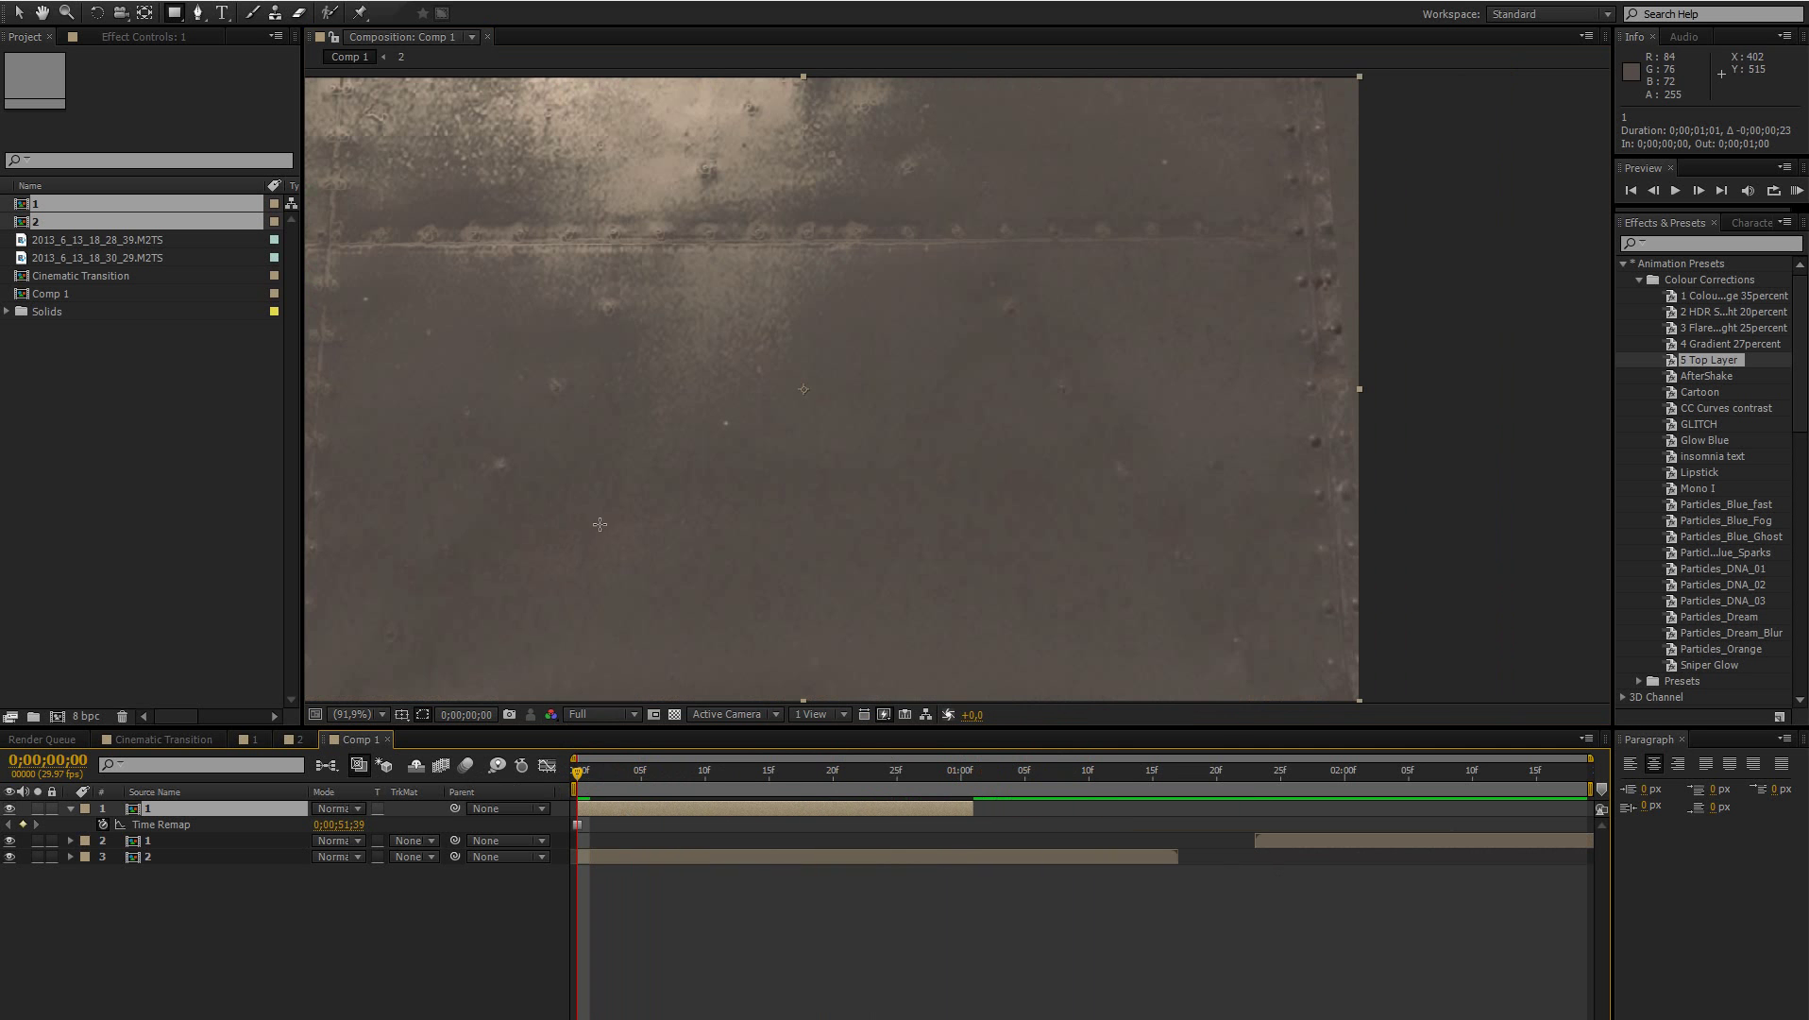
Step: Shift the frozen wall layer horizontally to about position 1878, 360, so only a strip remains inside the right side of the frame
{"action": "scroll", "coordinate": [844, 343], "scroll_direction": "down", "scroll_amount": 2}
{"action": "left_click", "coordinate": [18, 13]}
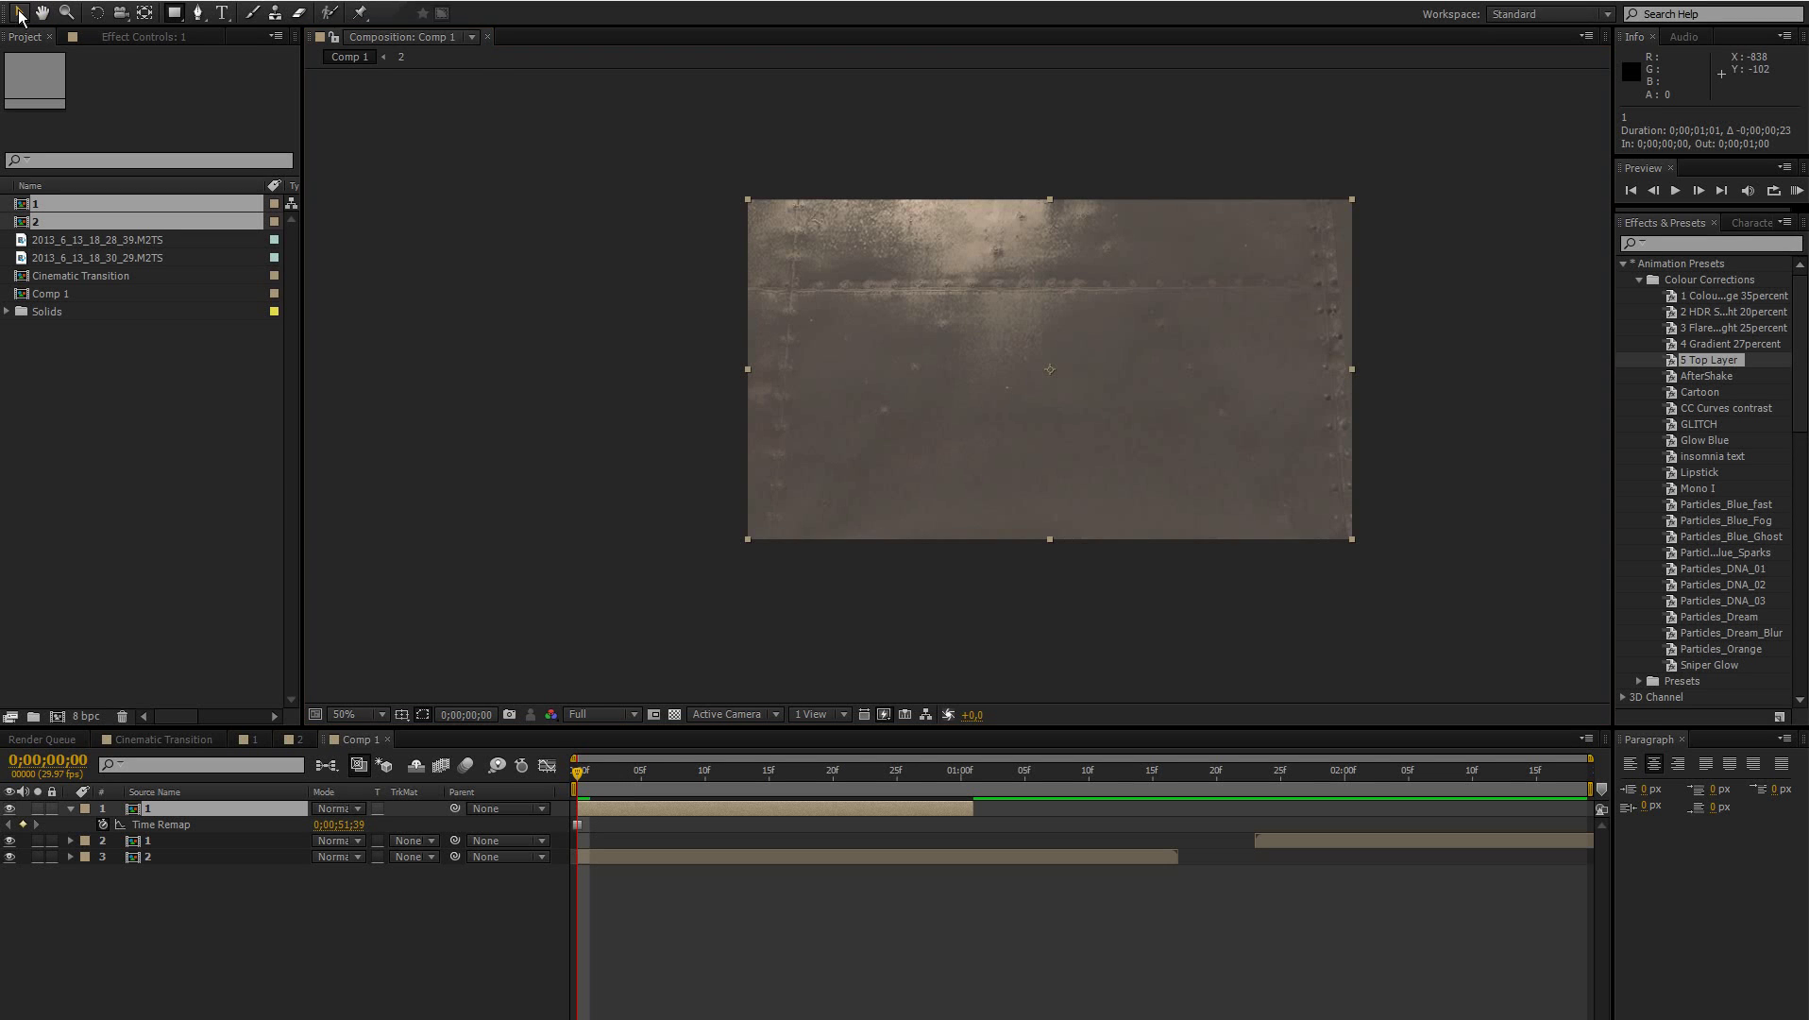
{"action": "left_click_drag", "start_coordinate": [783, 235], "coordinate": [658, 218]}
{"action": "left_click_drag", "start_coordinate": [814, 395], "coordinate": [1353, 413]}
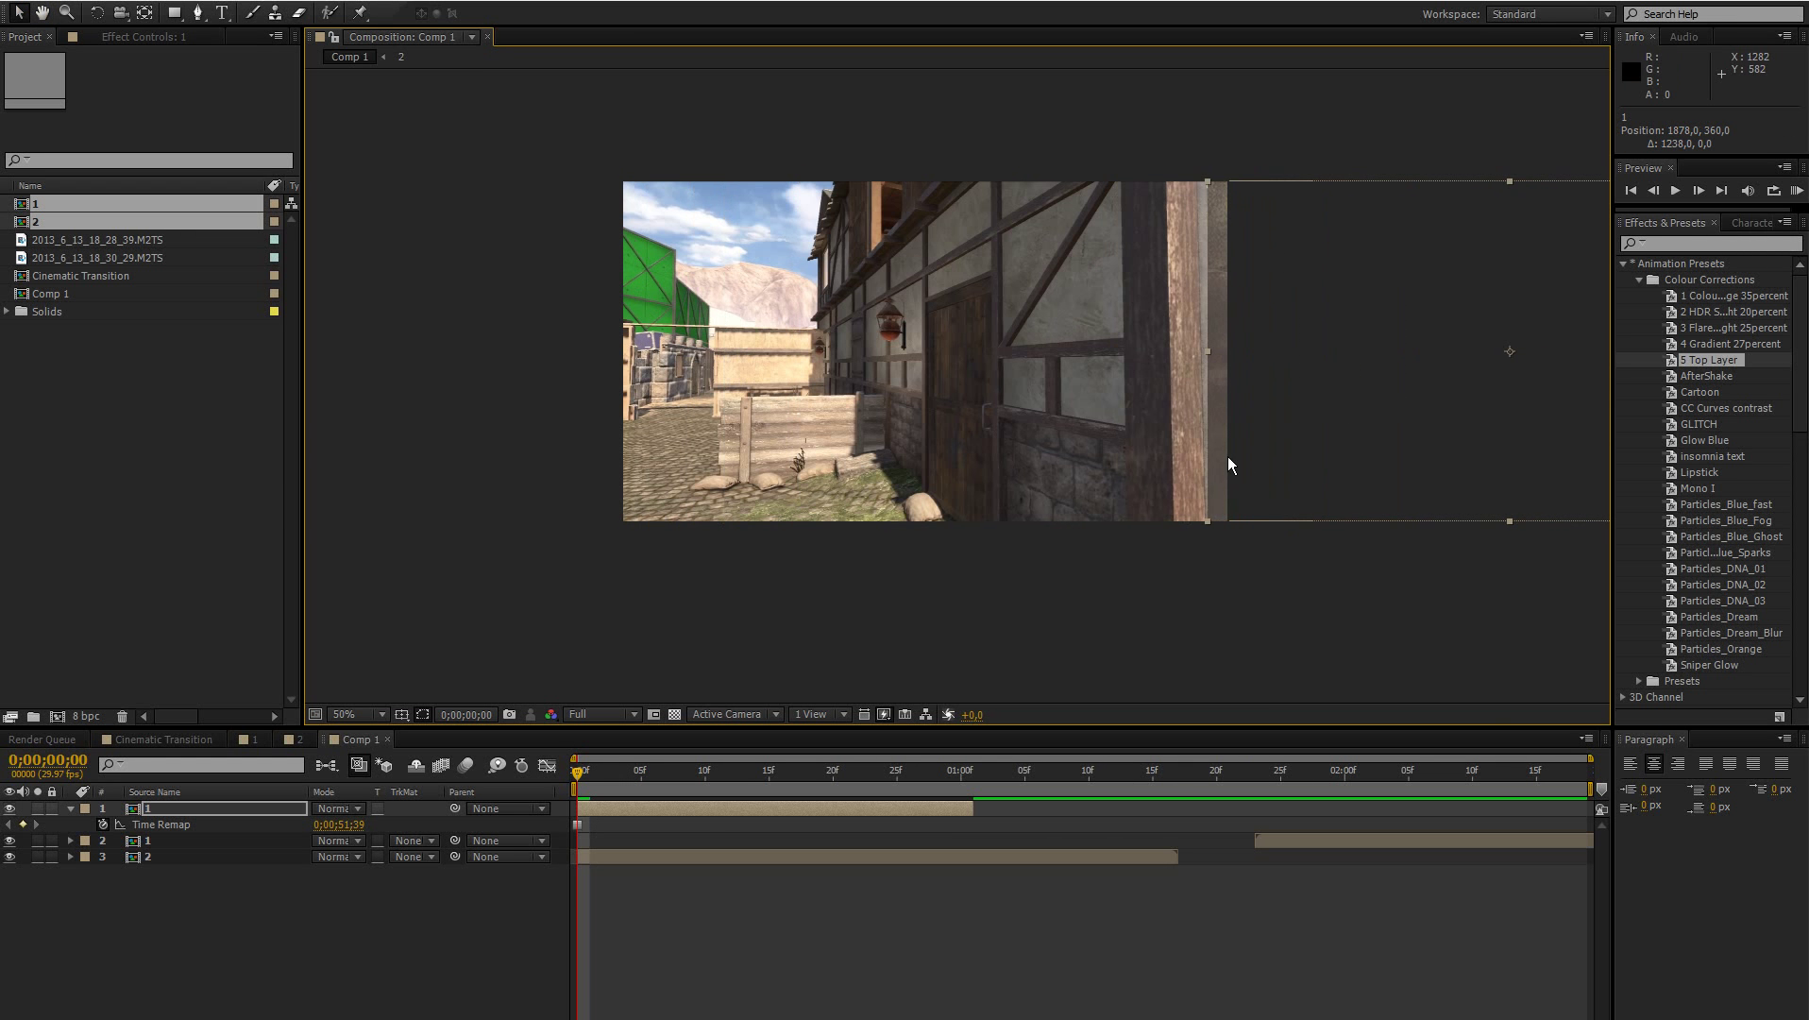
Step: Align the frozen layer's left edge with the wooden post of the building at position 1841, 360
{"action": "left_click_drag", "start_coordinate": [1228, 456], "coordinate": [1058, 459]}
{"action": "scroll", "coordinate": [1059, 459], "scroll_direction": "up", "scroll_amount": 1}
{"action": "left_click_drag", "start_coordinate": [1130, 543], "coordinate": [995, 657]}
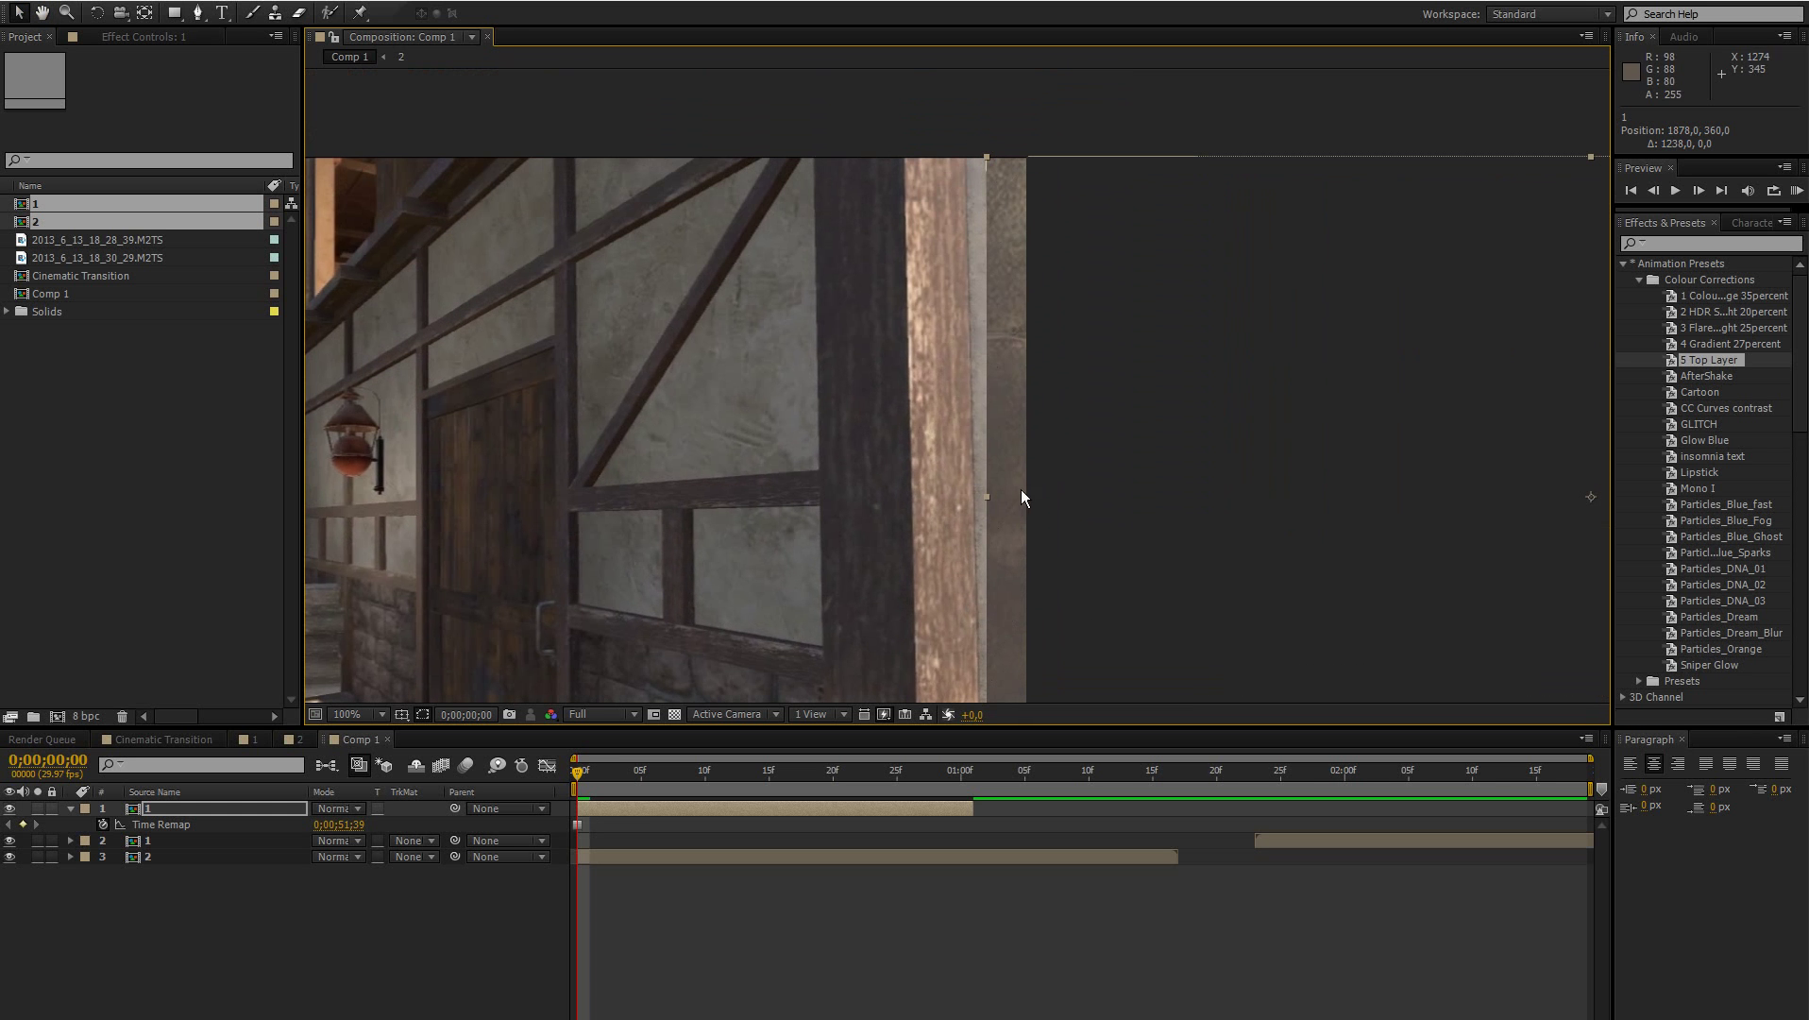
{"action": "left_click_drag", "start_coordinate": [991, 464], "coordinate": [915, 369]}
{"action": "left_click_drag", "start_coordinate": [774, 290], "coordinate": [794, 226]}
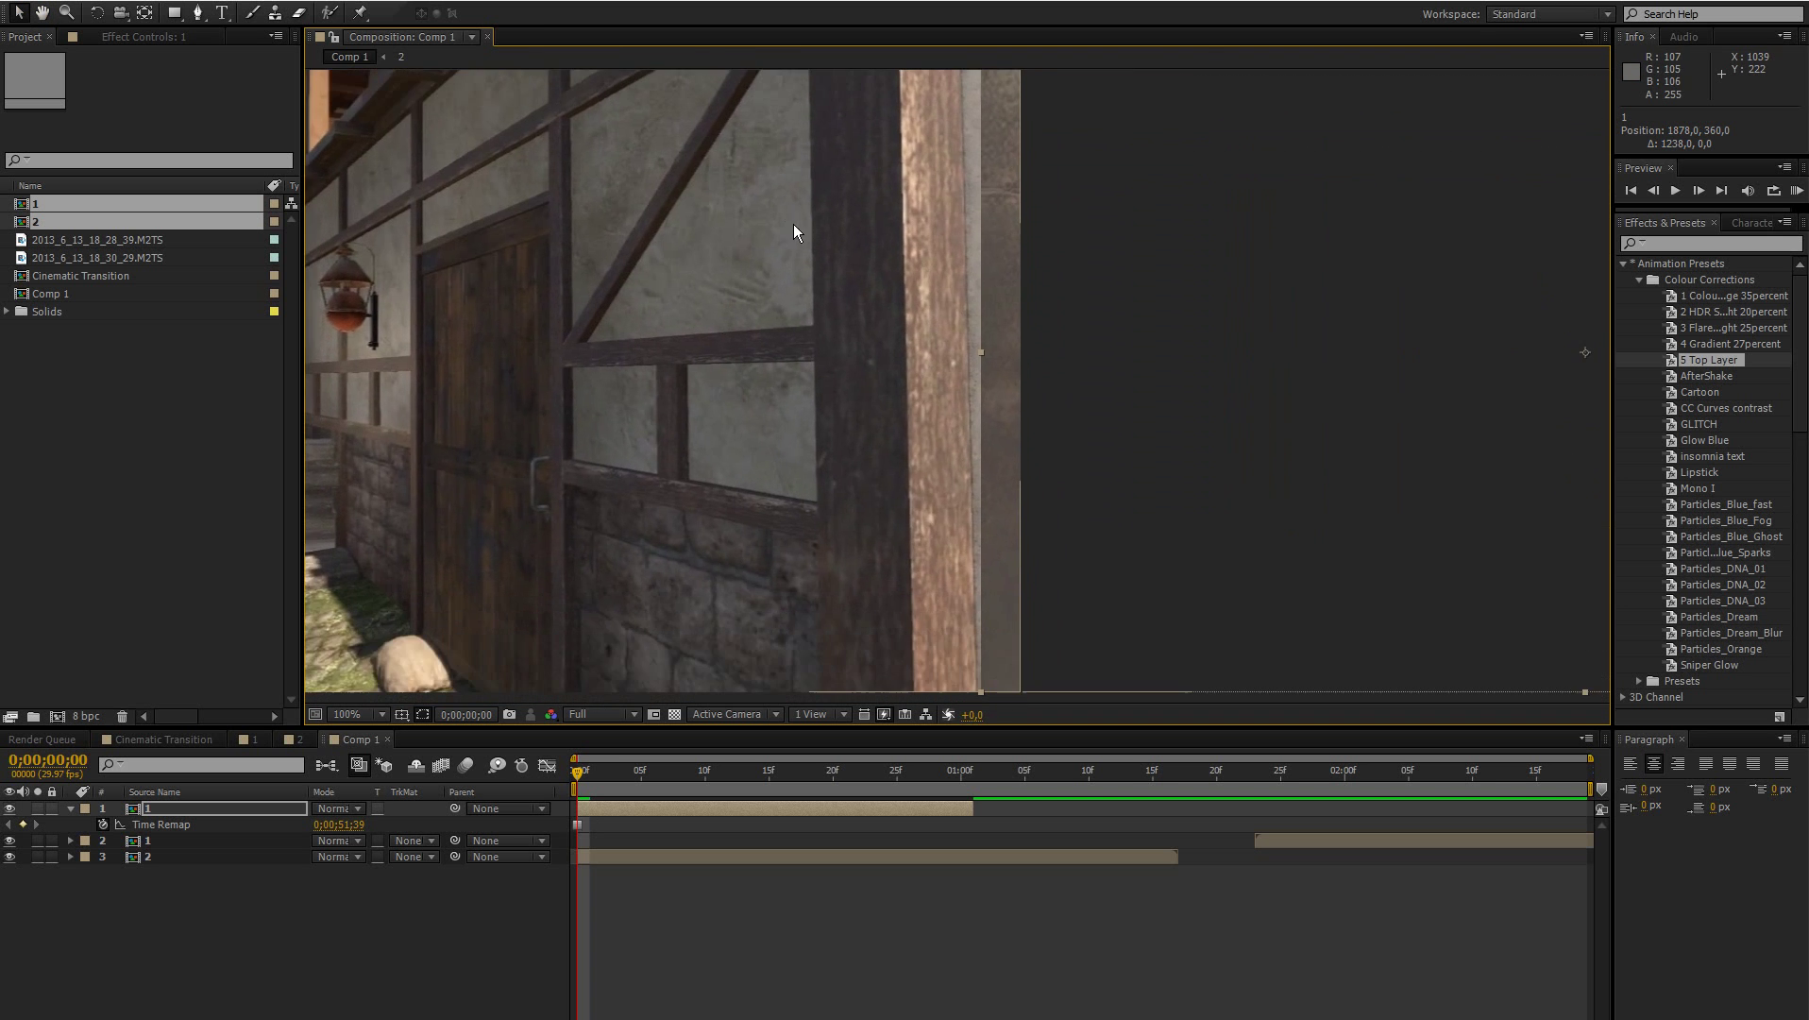
{"action": "scroll", "coordinate": [793, 228], "scroll_direction": "down", "scroll_amount": 1}
{"action": "scroll", "coordinate": [917, 272], "scroll_direction": "up", "scroll_amount": 1}
{"action": "left_click_drag", "start_coordinate": [901, 290], "coordinate": [819, 279]}
{"action": "left_click_drag", "start_coordinate": [1132, 390], "coordinate": [1095, 375]}
{"action": "scroll", "coordinate": [957, 361], "scroll_direction": "down", "scroll_amount": 1}
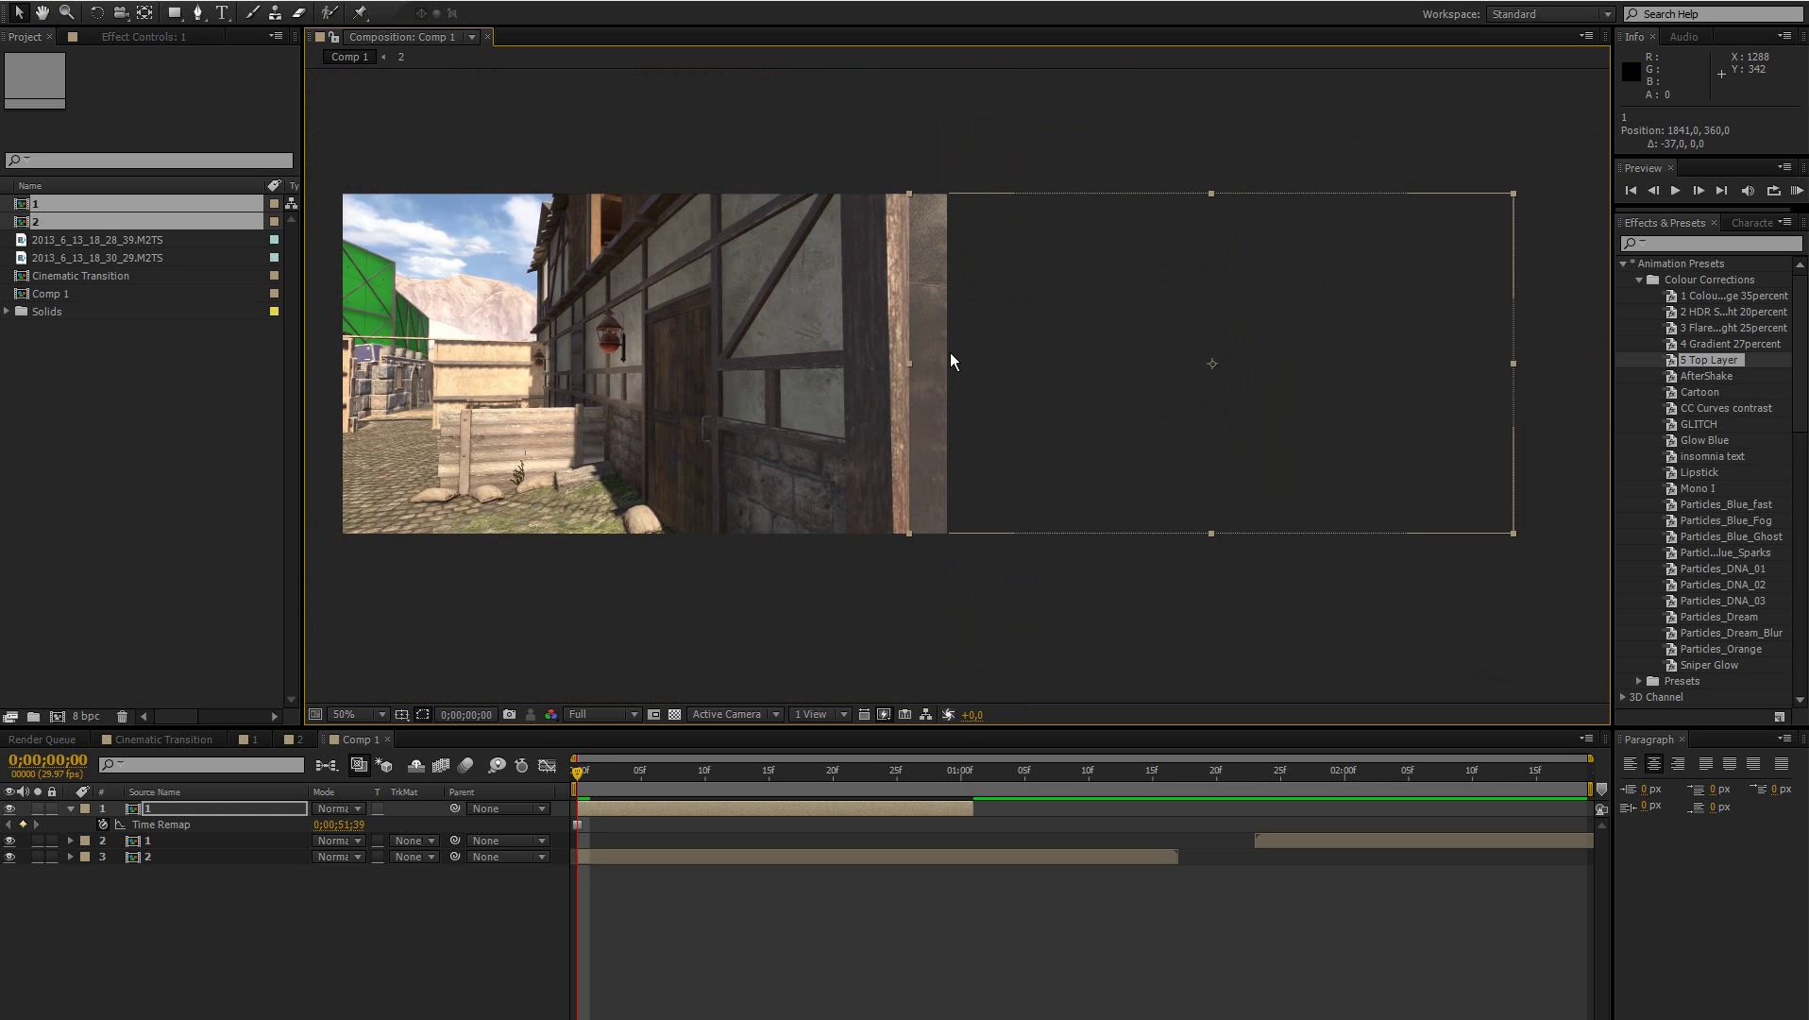
{"action": "left_click_drag", "start_coordinate": [950, 353], "coordinate": [941, 384]}
{"action": "scroll", "coordinate": [911, 372], "scroll_direction": "up", "scroll_amount": 1}
{"action": "scroll", "coordinate": [787, 415], "scroll_direction": "down", "scroll_amount": 1}
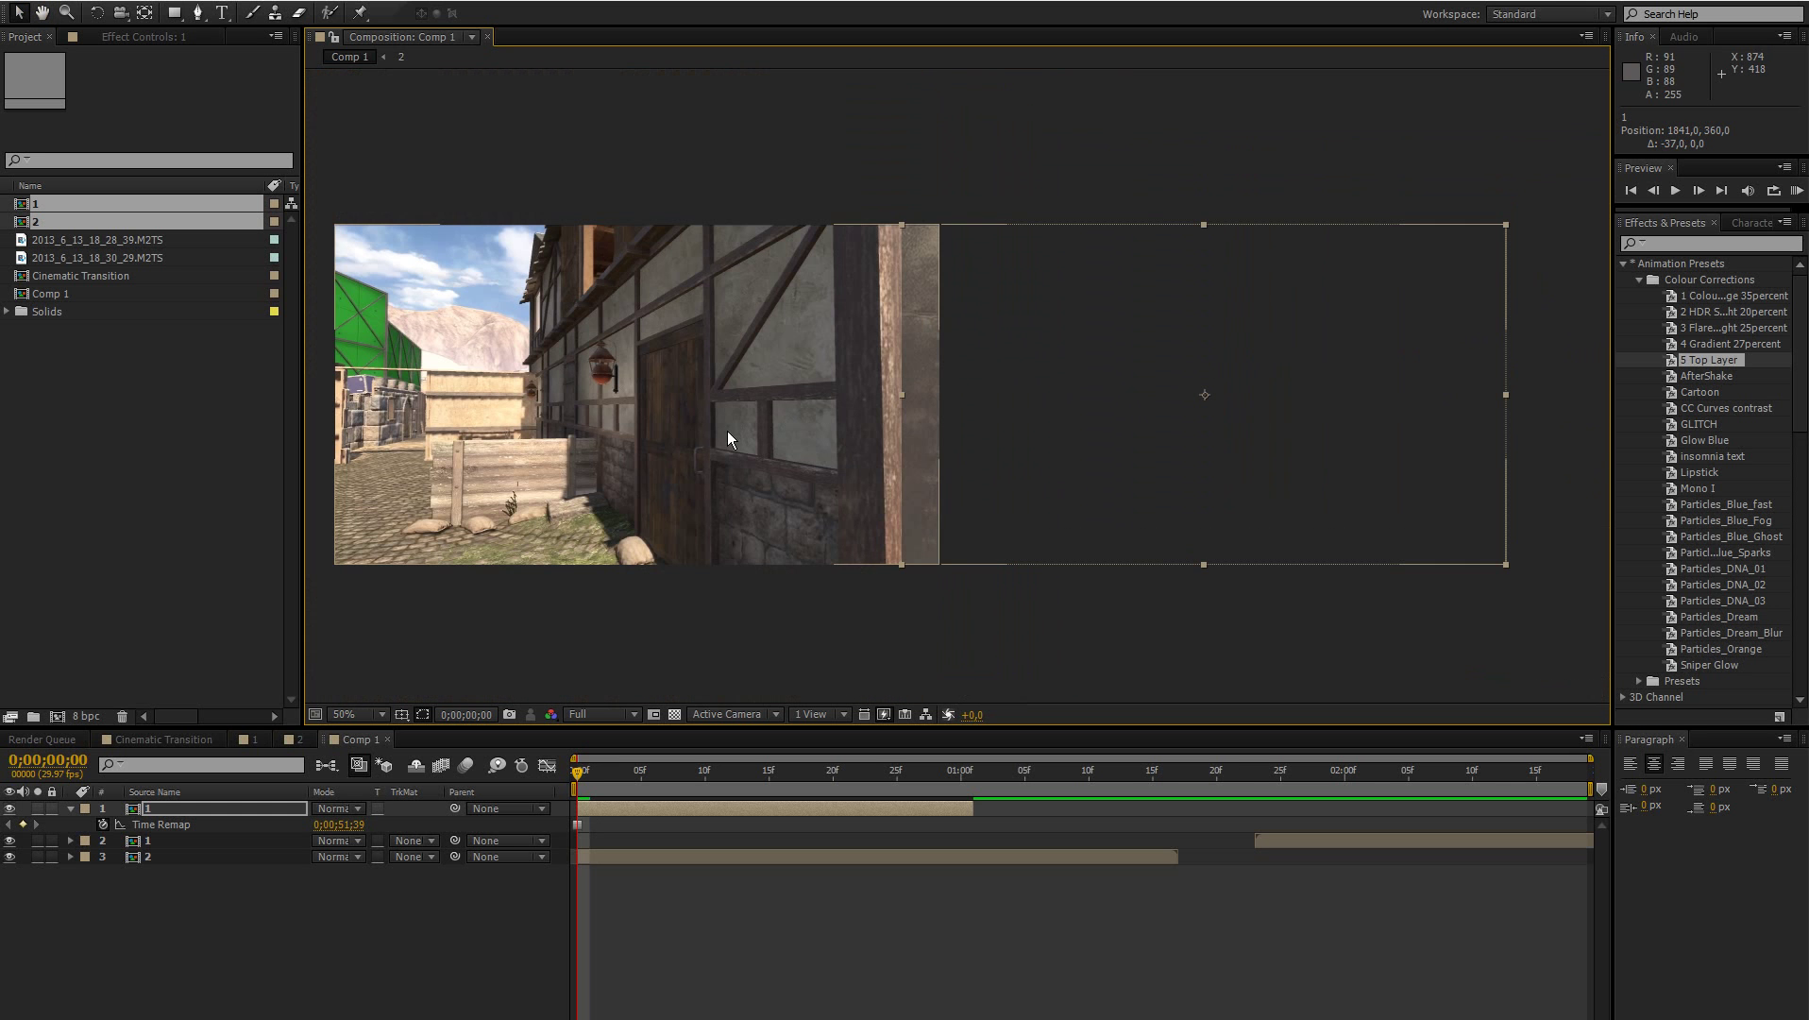
Step: Animate the frozen layer's Position with keyframes at time 0 and at 0;00;01;05, where it fills the frame at 641, 360
{"action": "key", "text": "p"}
{"action": "left_click", "coordinate": [119, 826]}
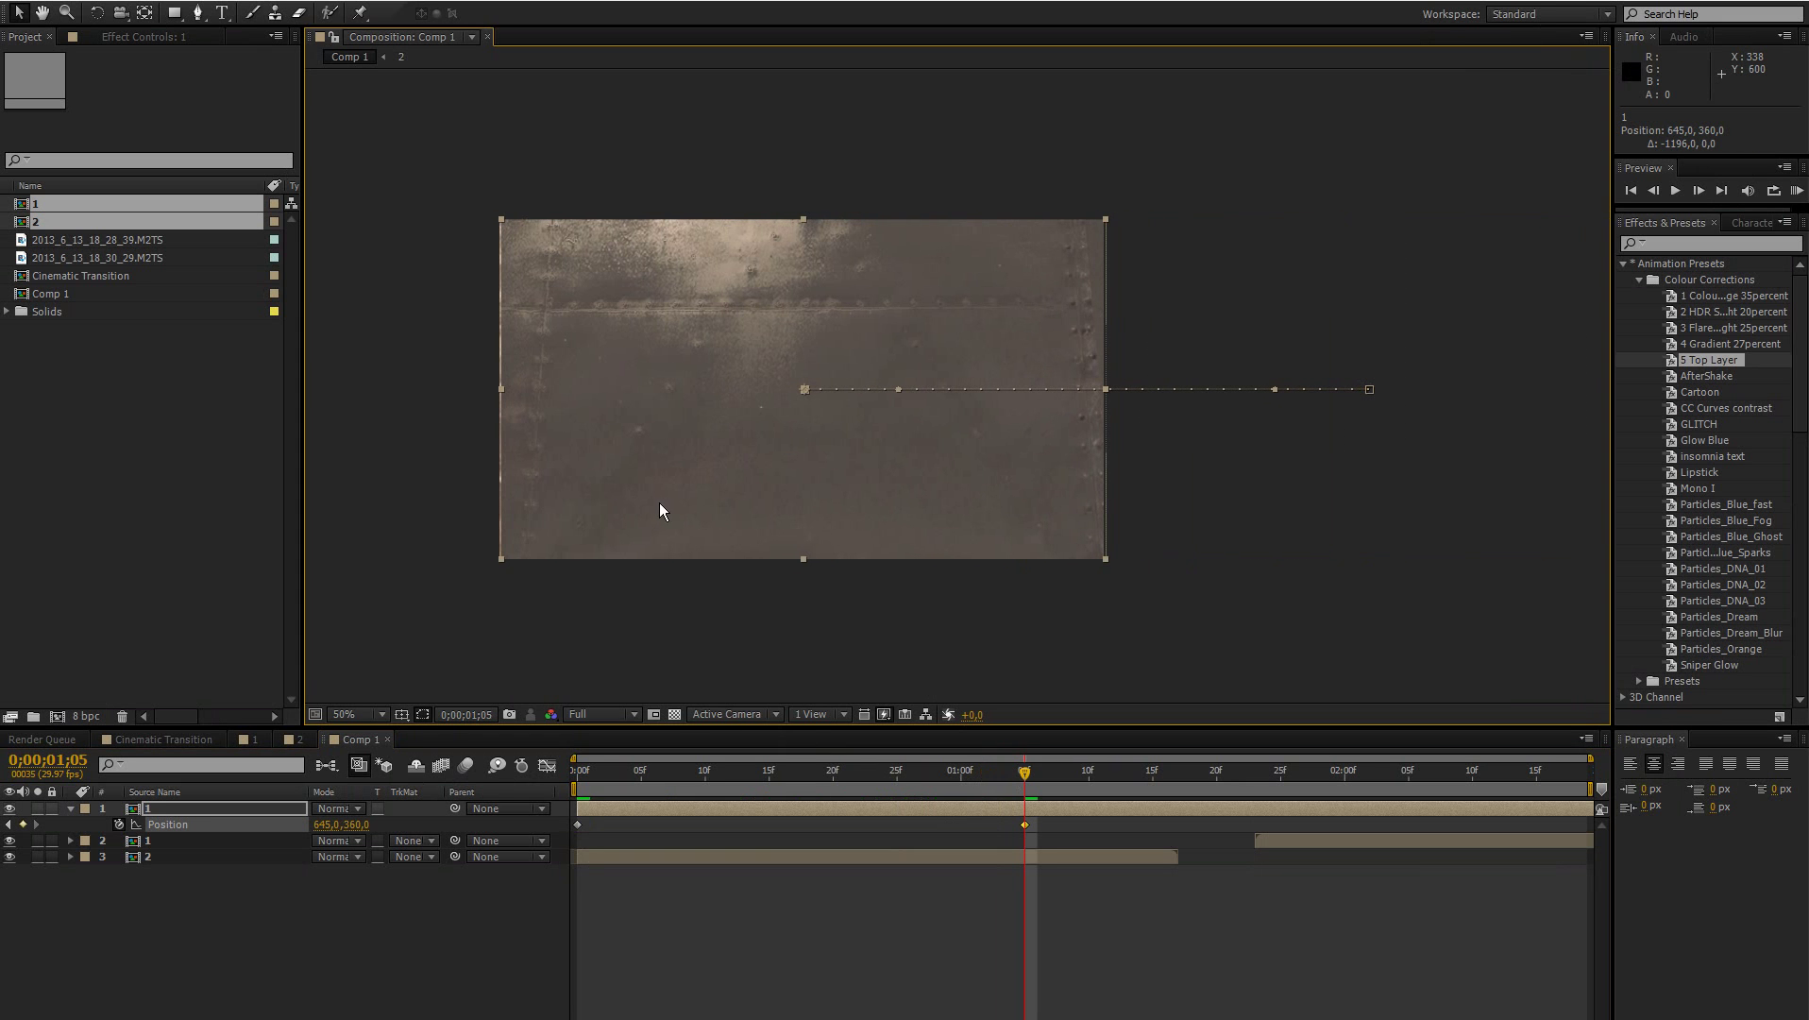
{"action": "key", "text": "Up"}
{"action": "key", "text": "Up"}
{"action": "left_click", "coordinate": [330, 931]}
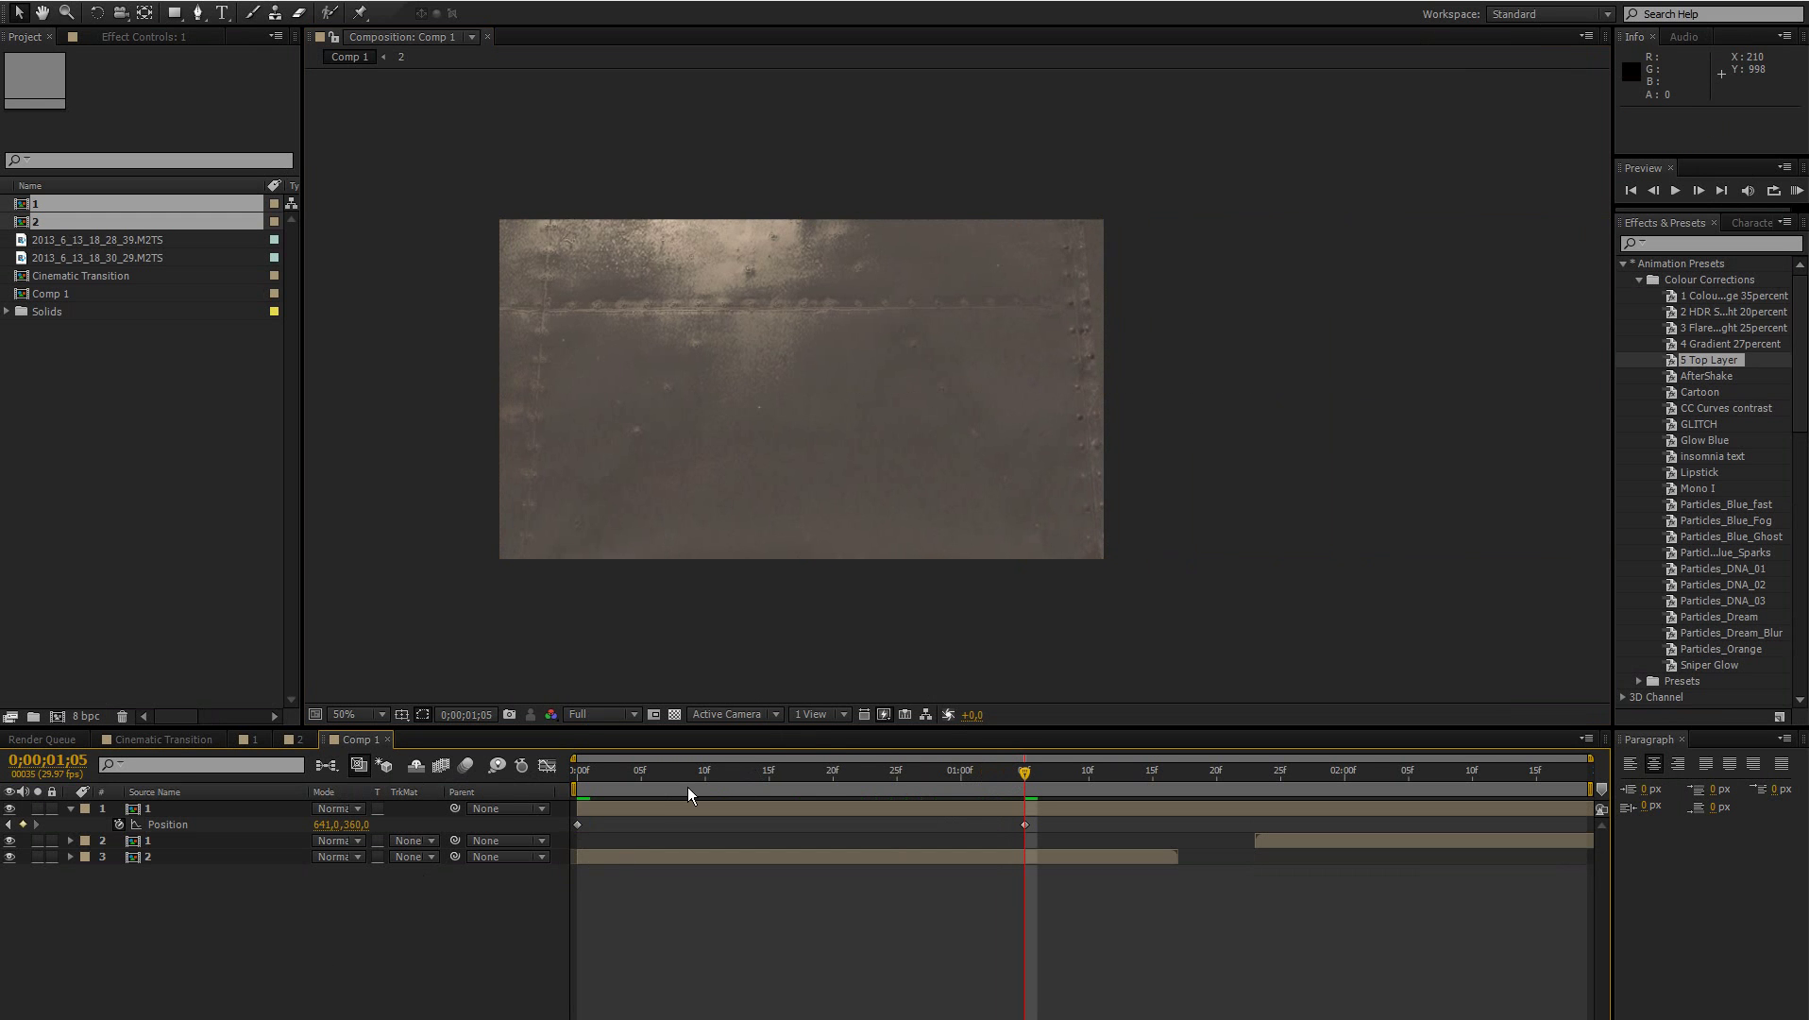
Step: Add a Position keyframe at 0;00;00;11 with the frozen layer aligned to the post at 1499.9, 360
{"action": "left_click_drag", "start_coordinate": [689, 795], "coordinate": [717, 727]}
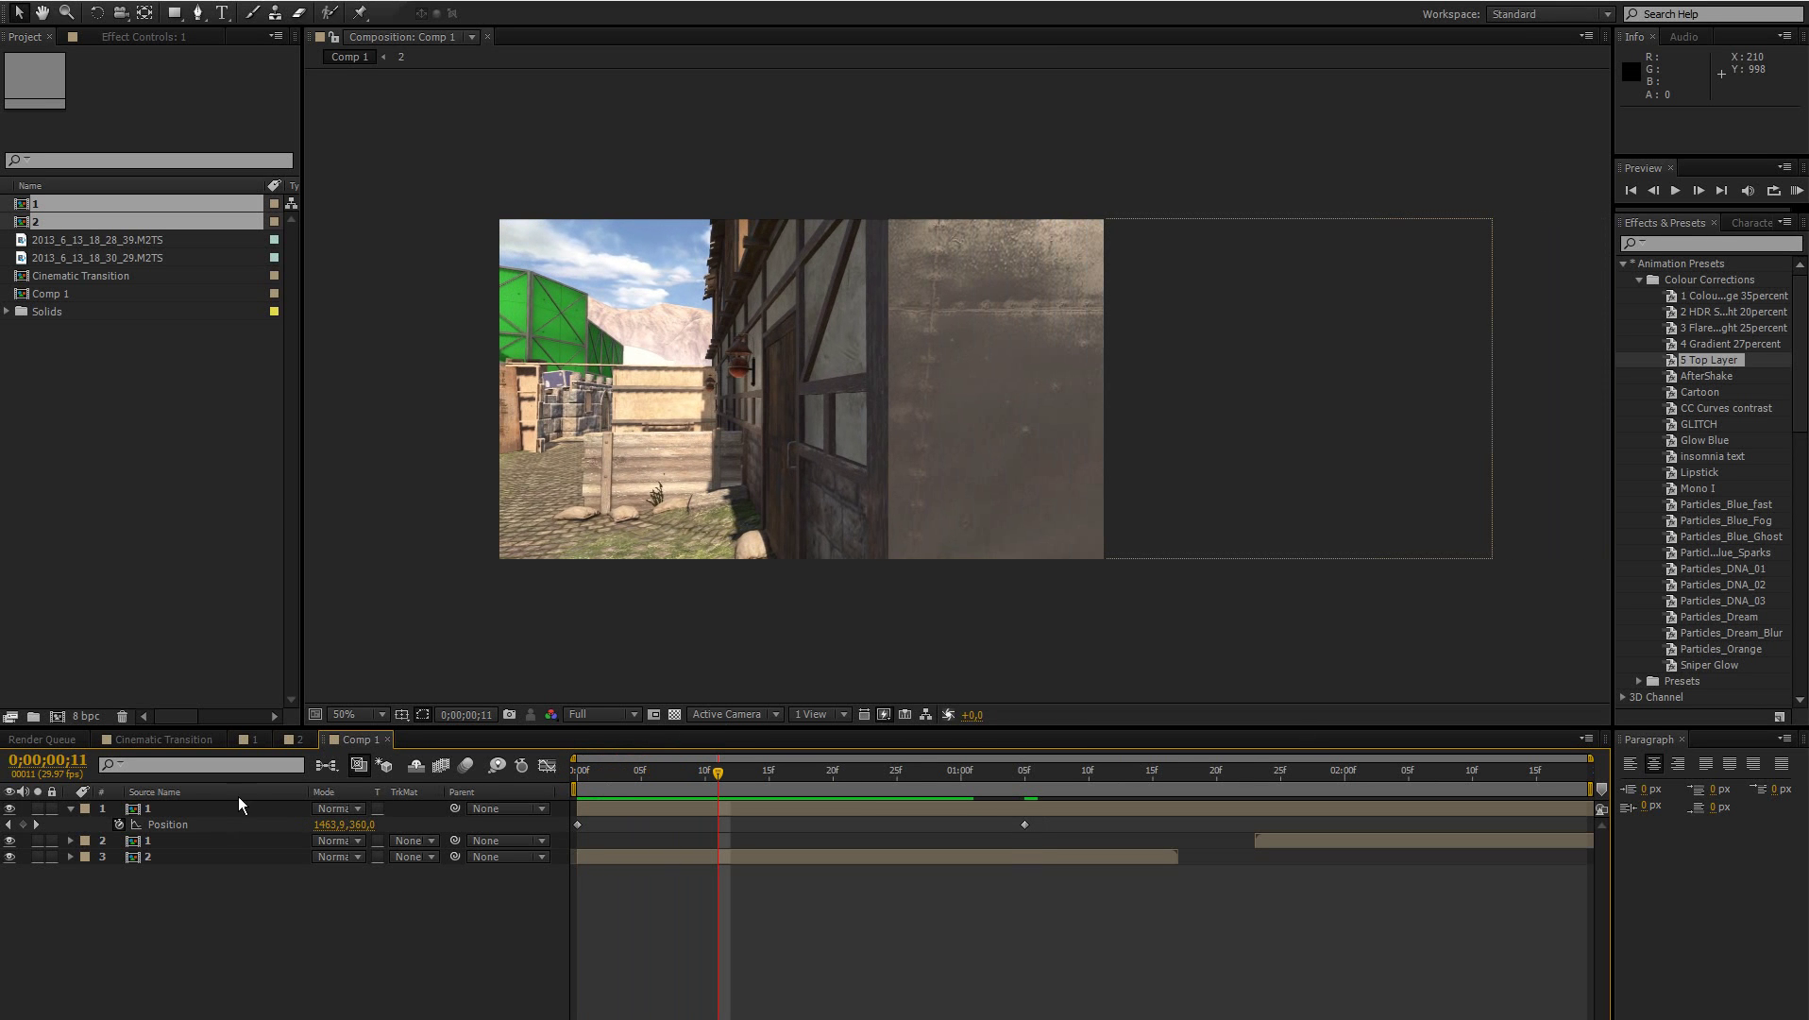
{"action": "left_click", "coordinate": [210, 810]}
{"action": "left_click_drag", "start_coordinate": [1022, 467], "coordinate": [1047, 466]}
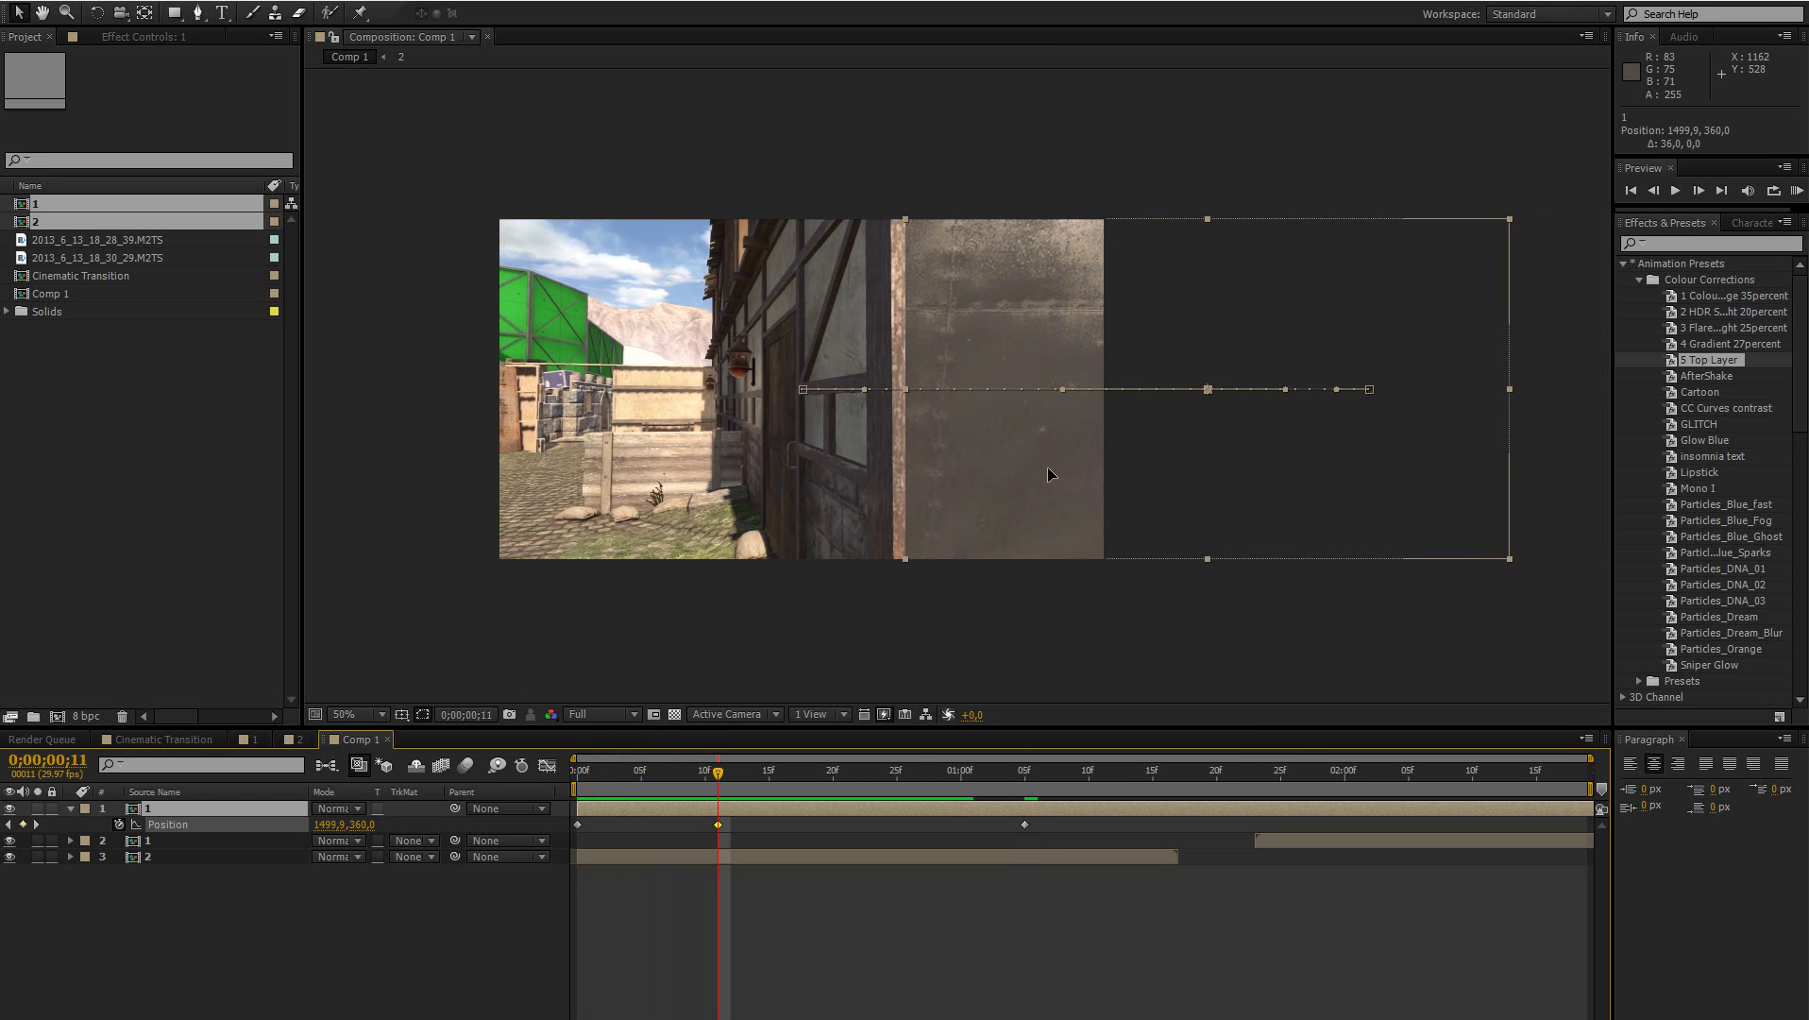
Step: Add a Position keyframe at 0;00;00;25 with the frozen layer aligned to the post at 992.9, 360
{"action": "left_click_drag", "start_coordinate": [729, 770], "coordinate": [570, 776]}
{"action": "left_click_drag", "start_coordinate": [578, 770], "coordinate": [897, 718]}
{"action": "left_click_drag", "start_coordinate": [857, 514], "coordinate": [853, 513]}
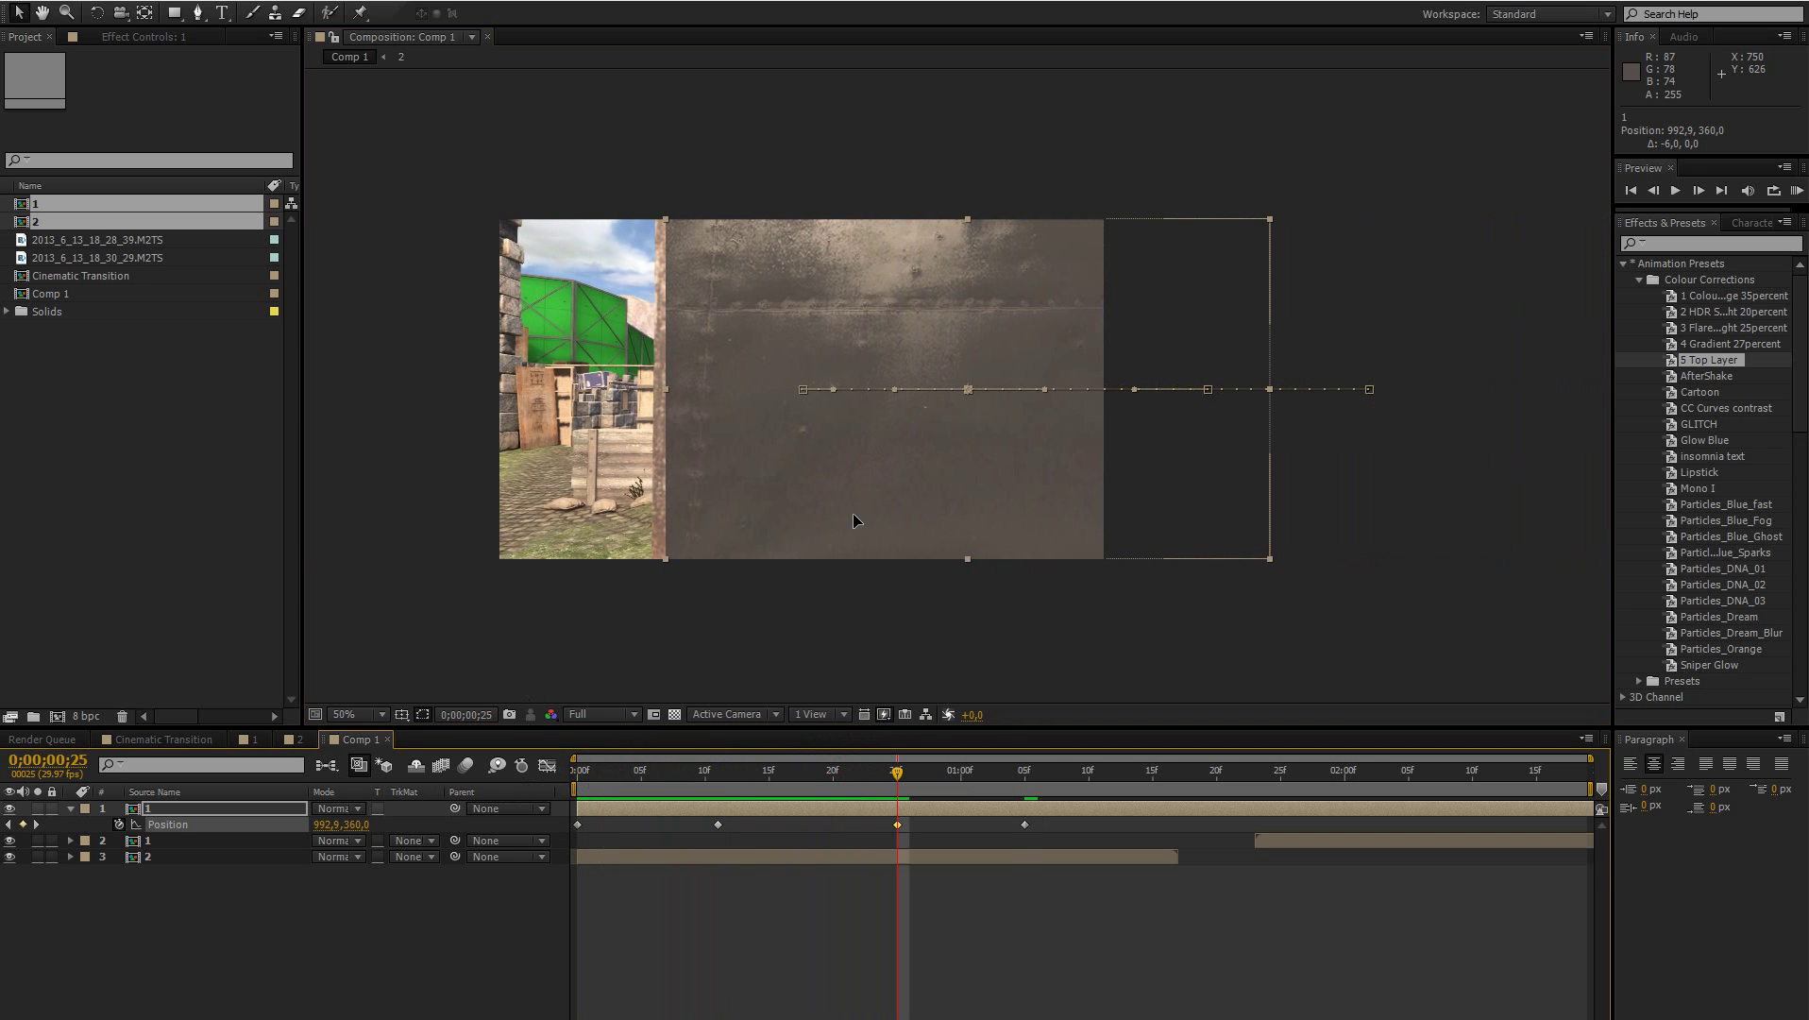
Step: Add a Position keyframe at 0;00;00;29 with the frozen layer aligned at 840.1, 360, and move its last keyframe to 0;00;01;04
{"action": "left_click_drag", "start_coordinate": [909, 780], "coordinate": [949, 772]}
{"action": "left_click_drag", "start_coordinate": [931, 522], "coordinate": [926, 523]}
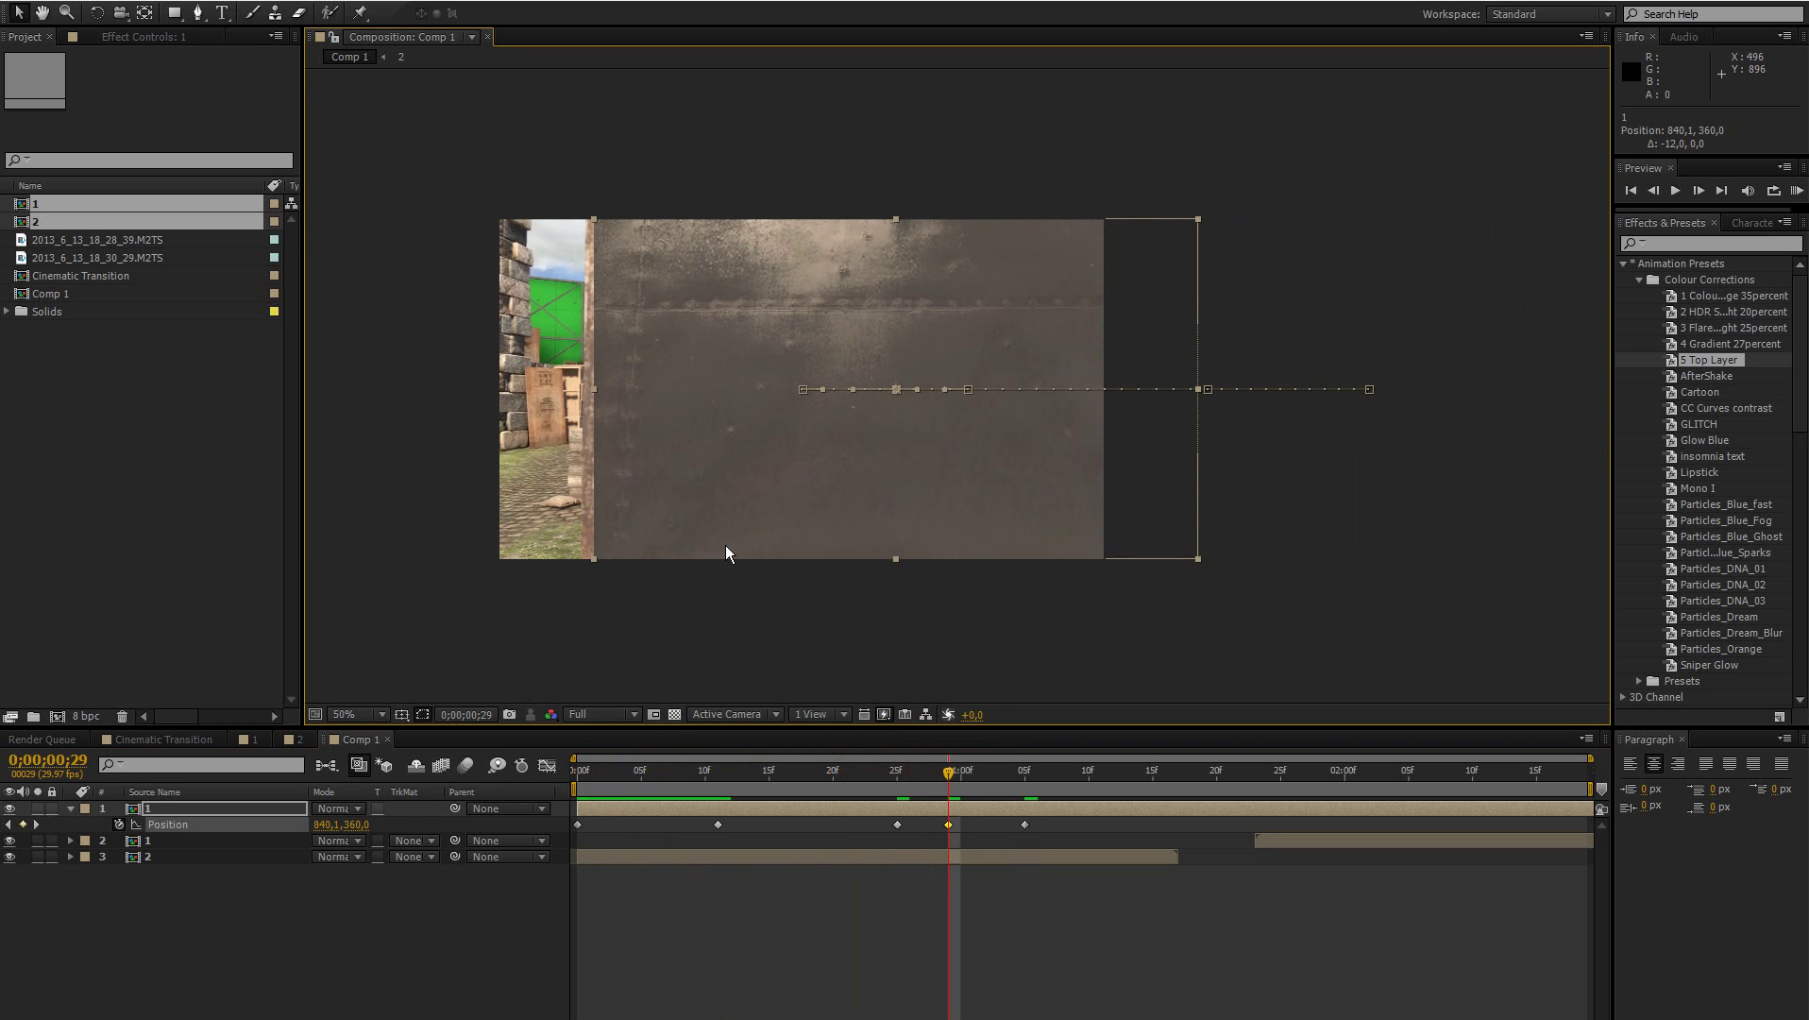
{"action": "left_click_drag", "start_coordinate": [939, 778], "coordinate": [1013, 773]}
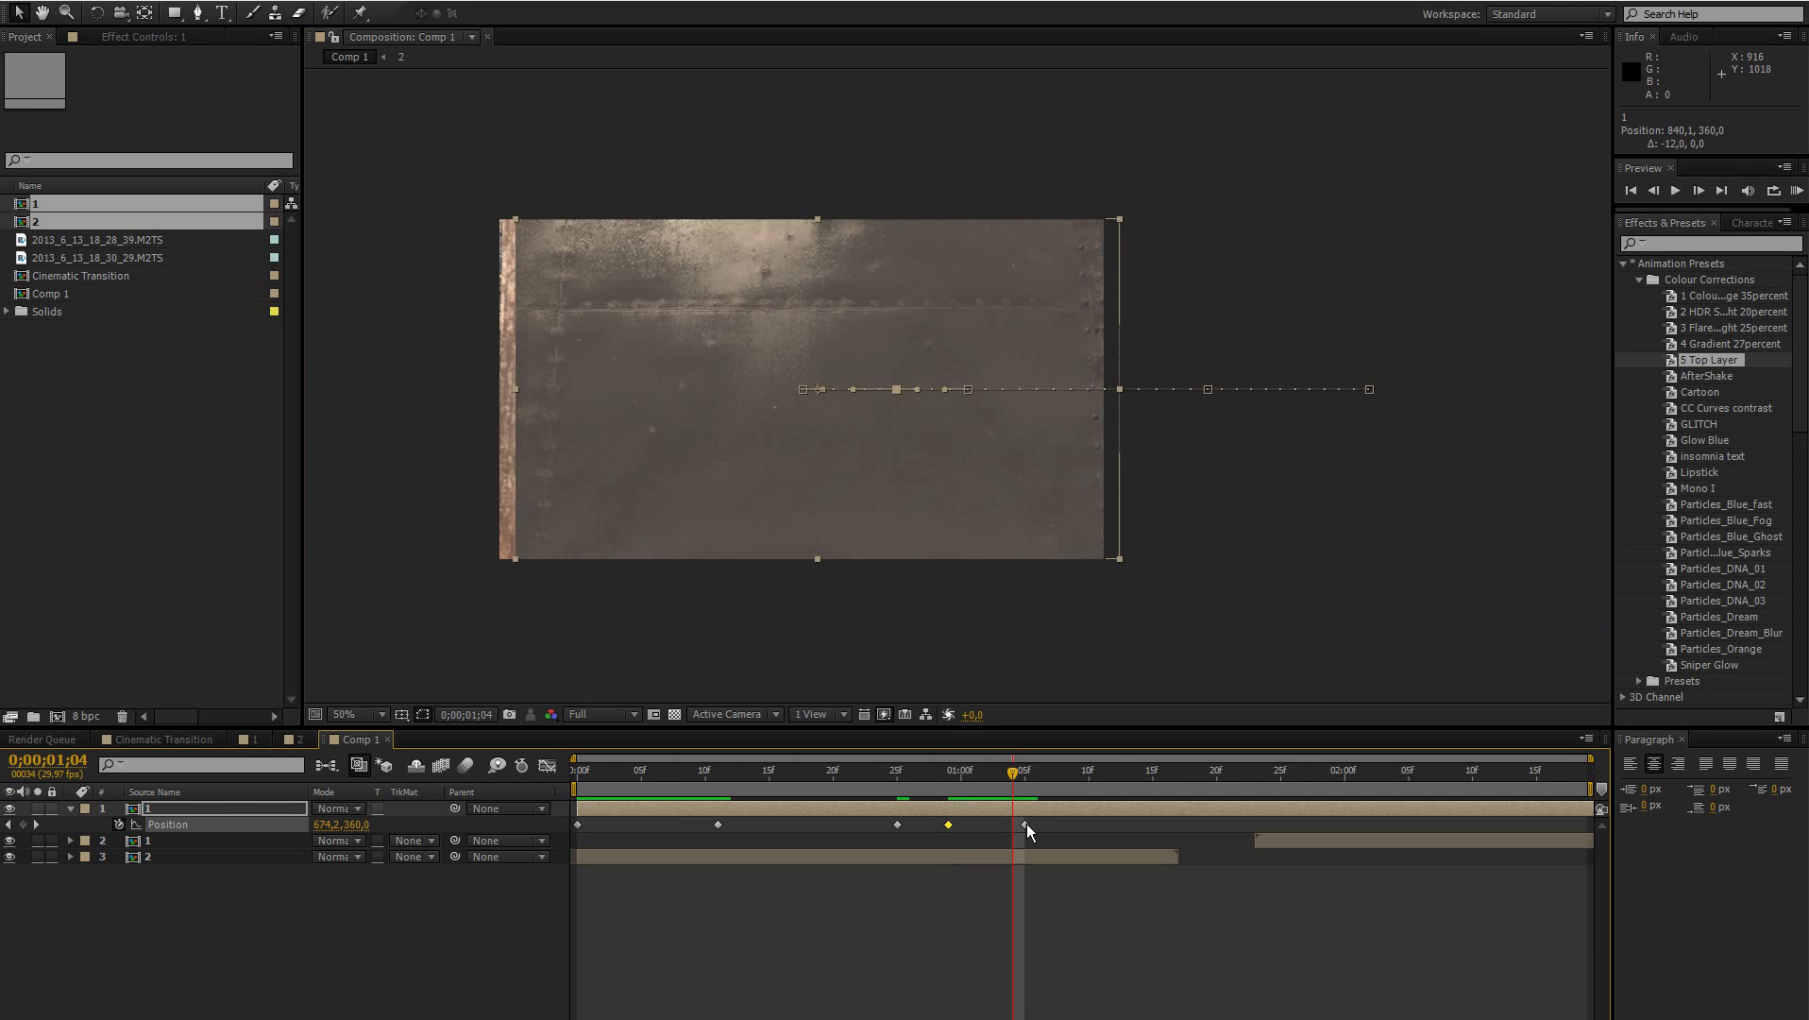
{"action": "left_click_drag", "start_coordinate": [1026, 824], "coordinate": [1014, 824]}
{"action": "left_click_drag", "start_coordinate": [929, 772], "coordinate": [908, 691]}
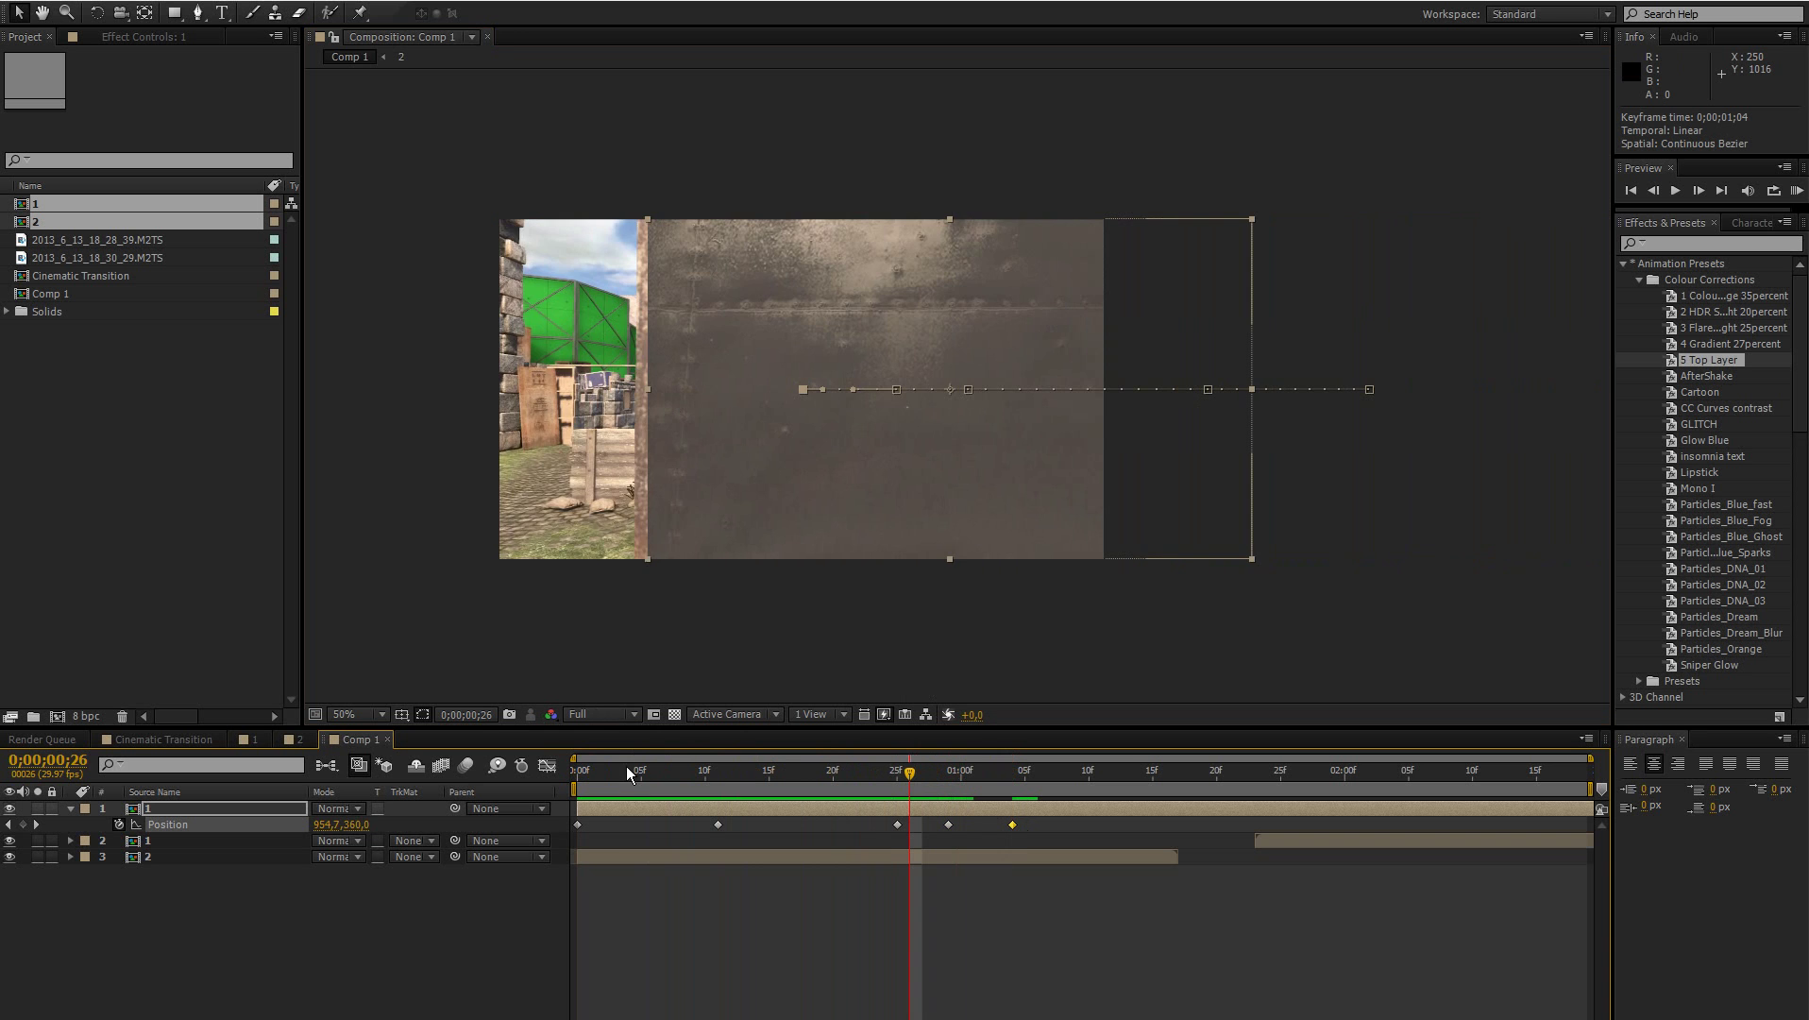
{"action": "left_click_drag", "start_coordinate": [626, 766], "coordinate": [845, 746]}
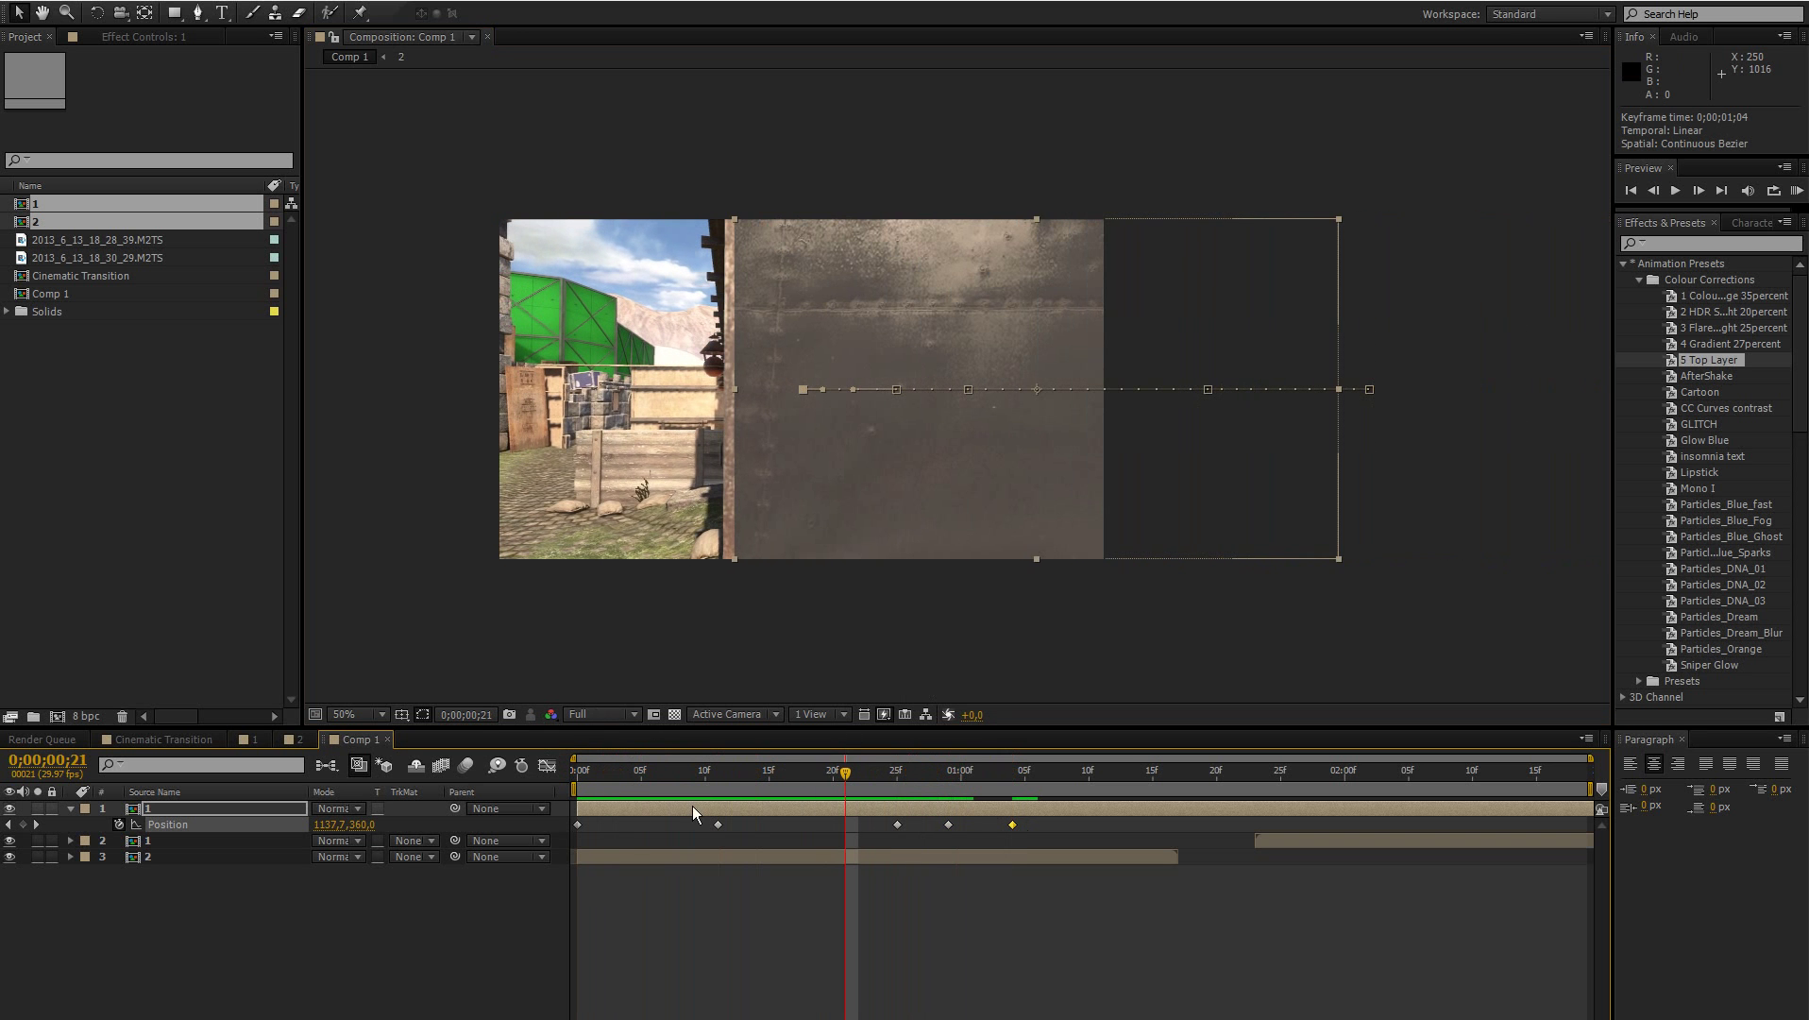
Step: Trim the frozen layer to end at 0;00;01;04 and shift the playing clip 1 layer to start at that frame
{"action": "left_click", "coordinate": [693, 810]}
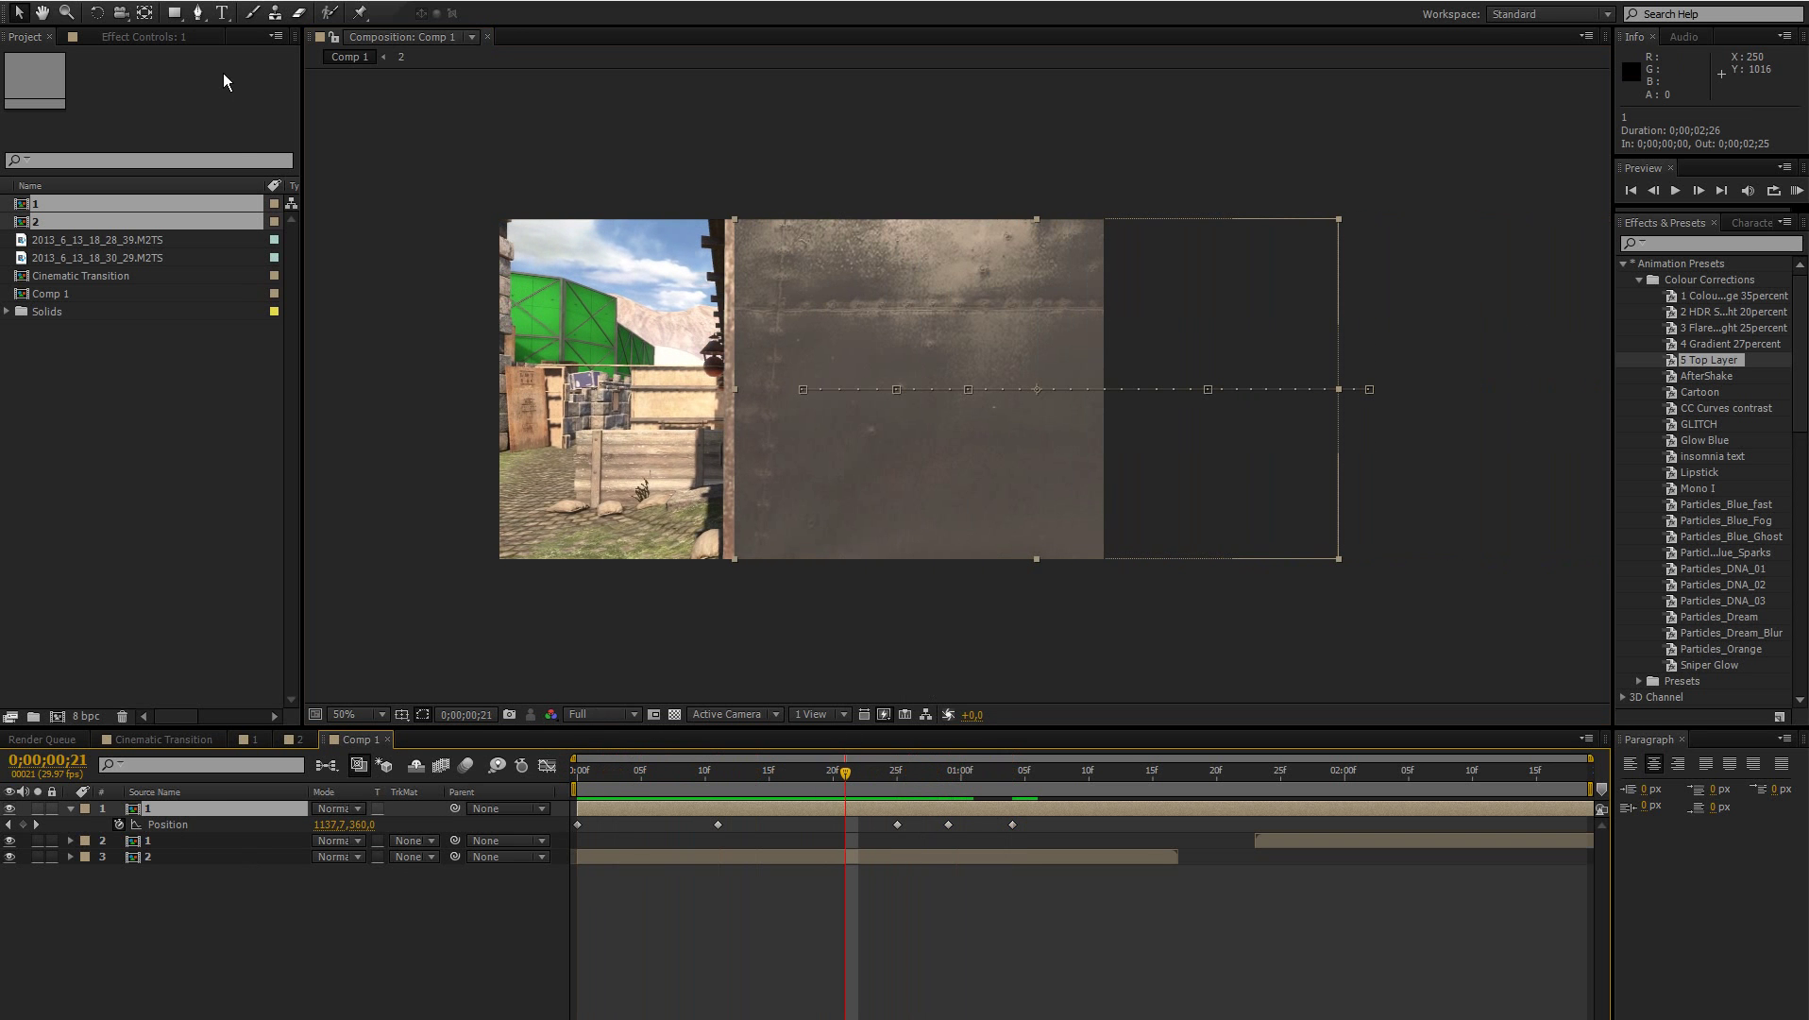
{"action": "left_click", "coordinate": [158, 985]}
{"action": "left_click_drag", "start_coordinate": [902, 773], "coordinate": [1013, 784]}
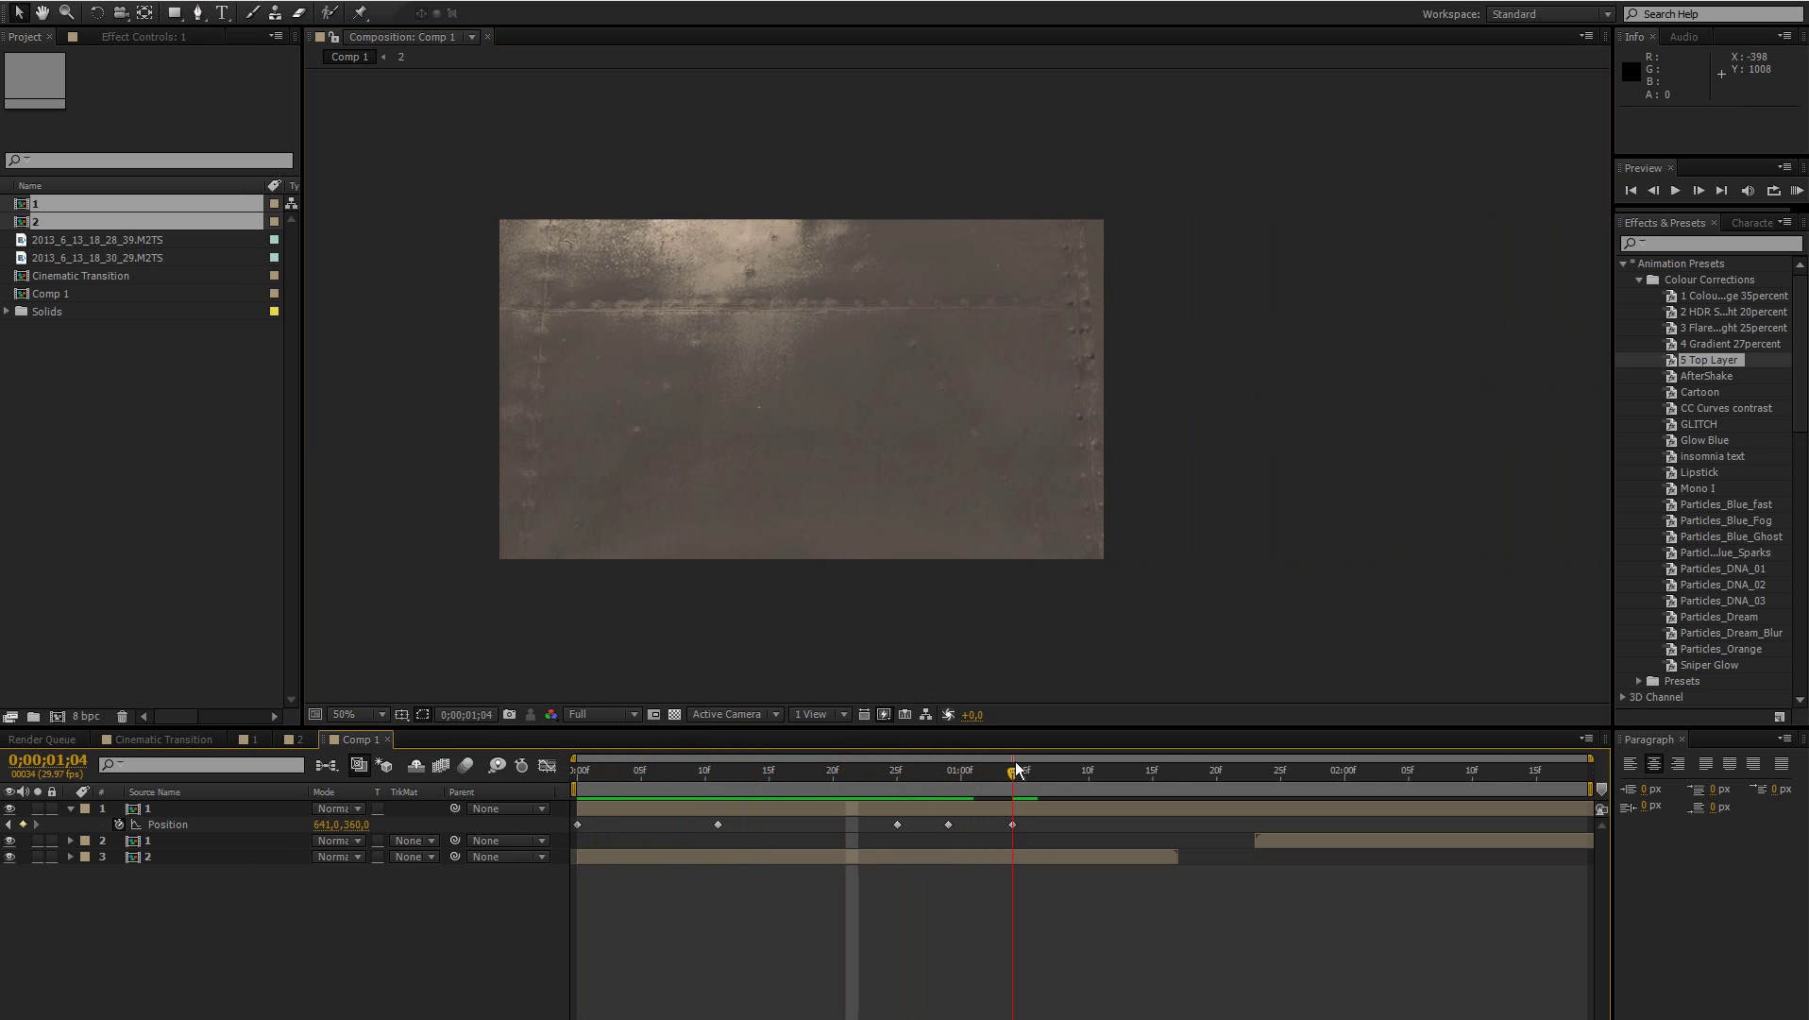
{"action": "left_click", "coordinate": [1035, 810]}
{"action": "key", "text": "ctrl+shift+d"}
{"action": "key", "text": "Delete"}
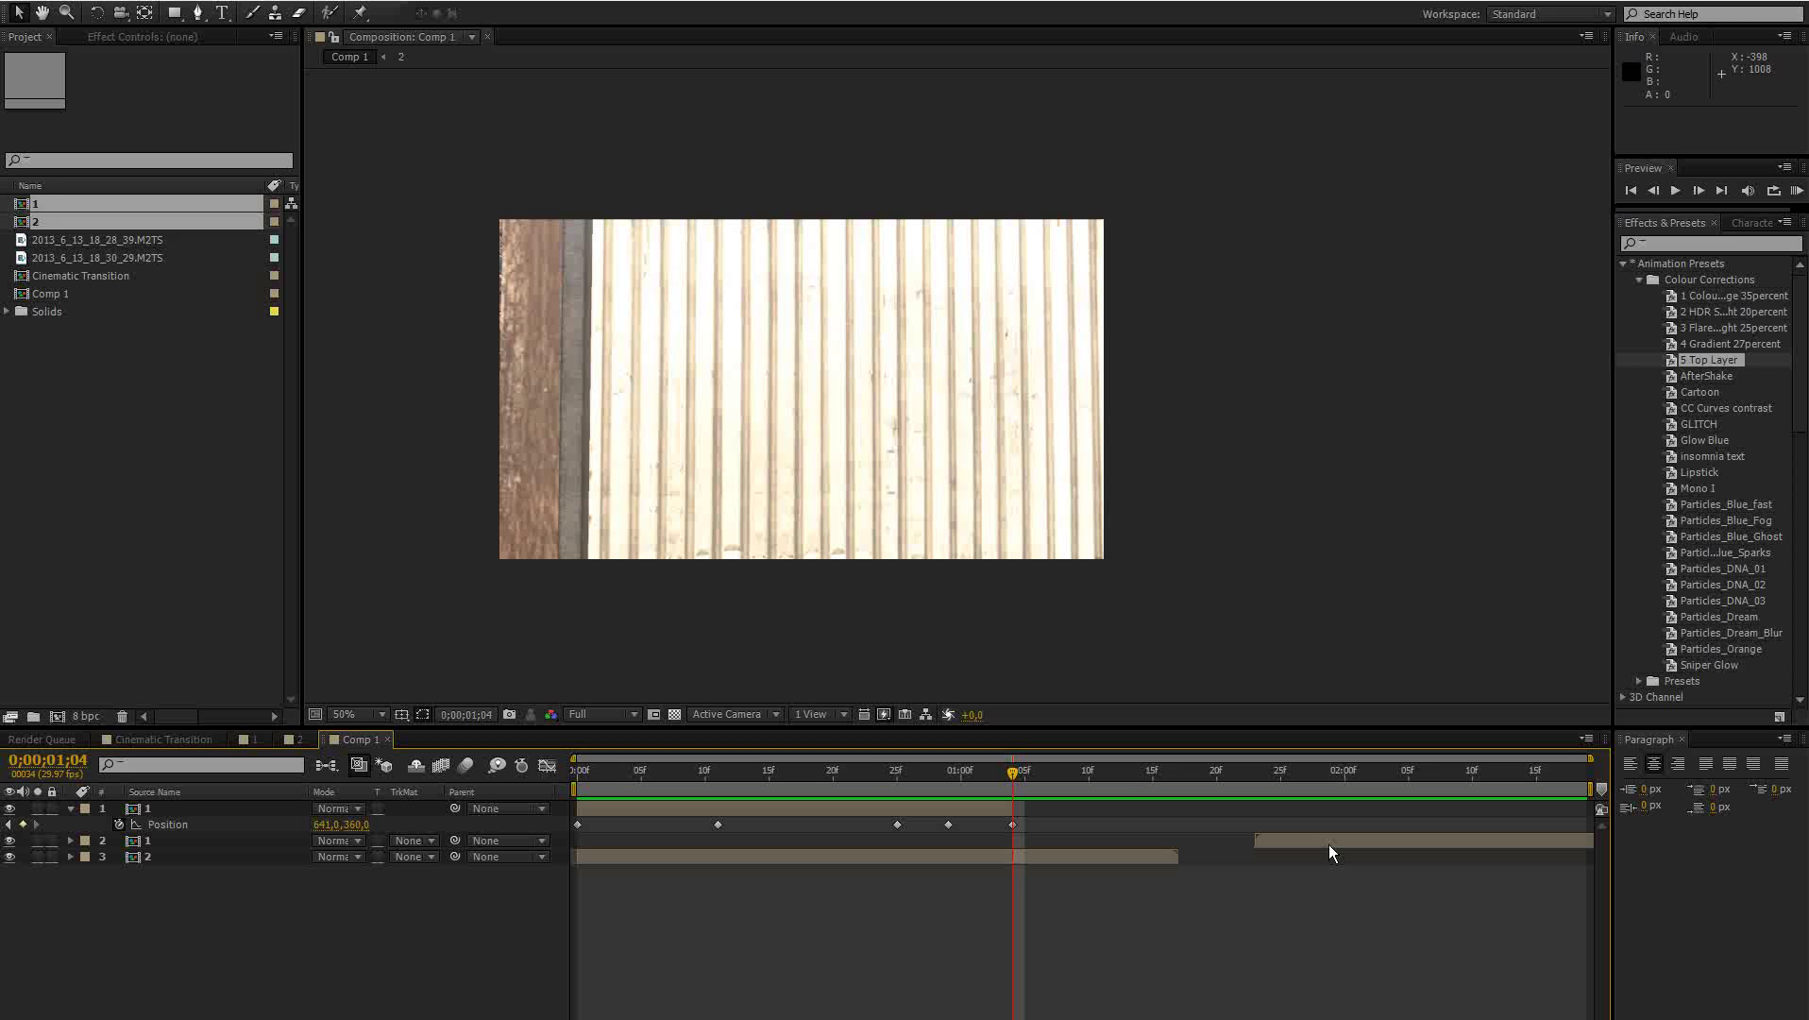
{"action": "left_click_drag", "start_coordinate": [1328, 845], "coordinate": [1083, 867]}
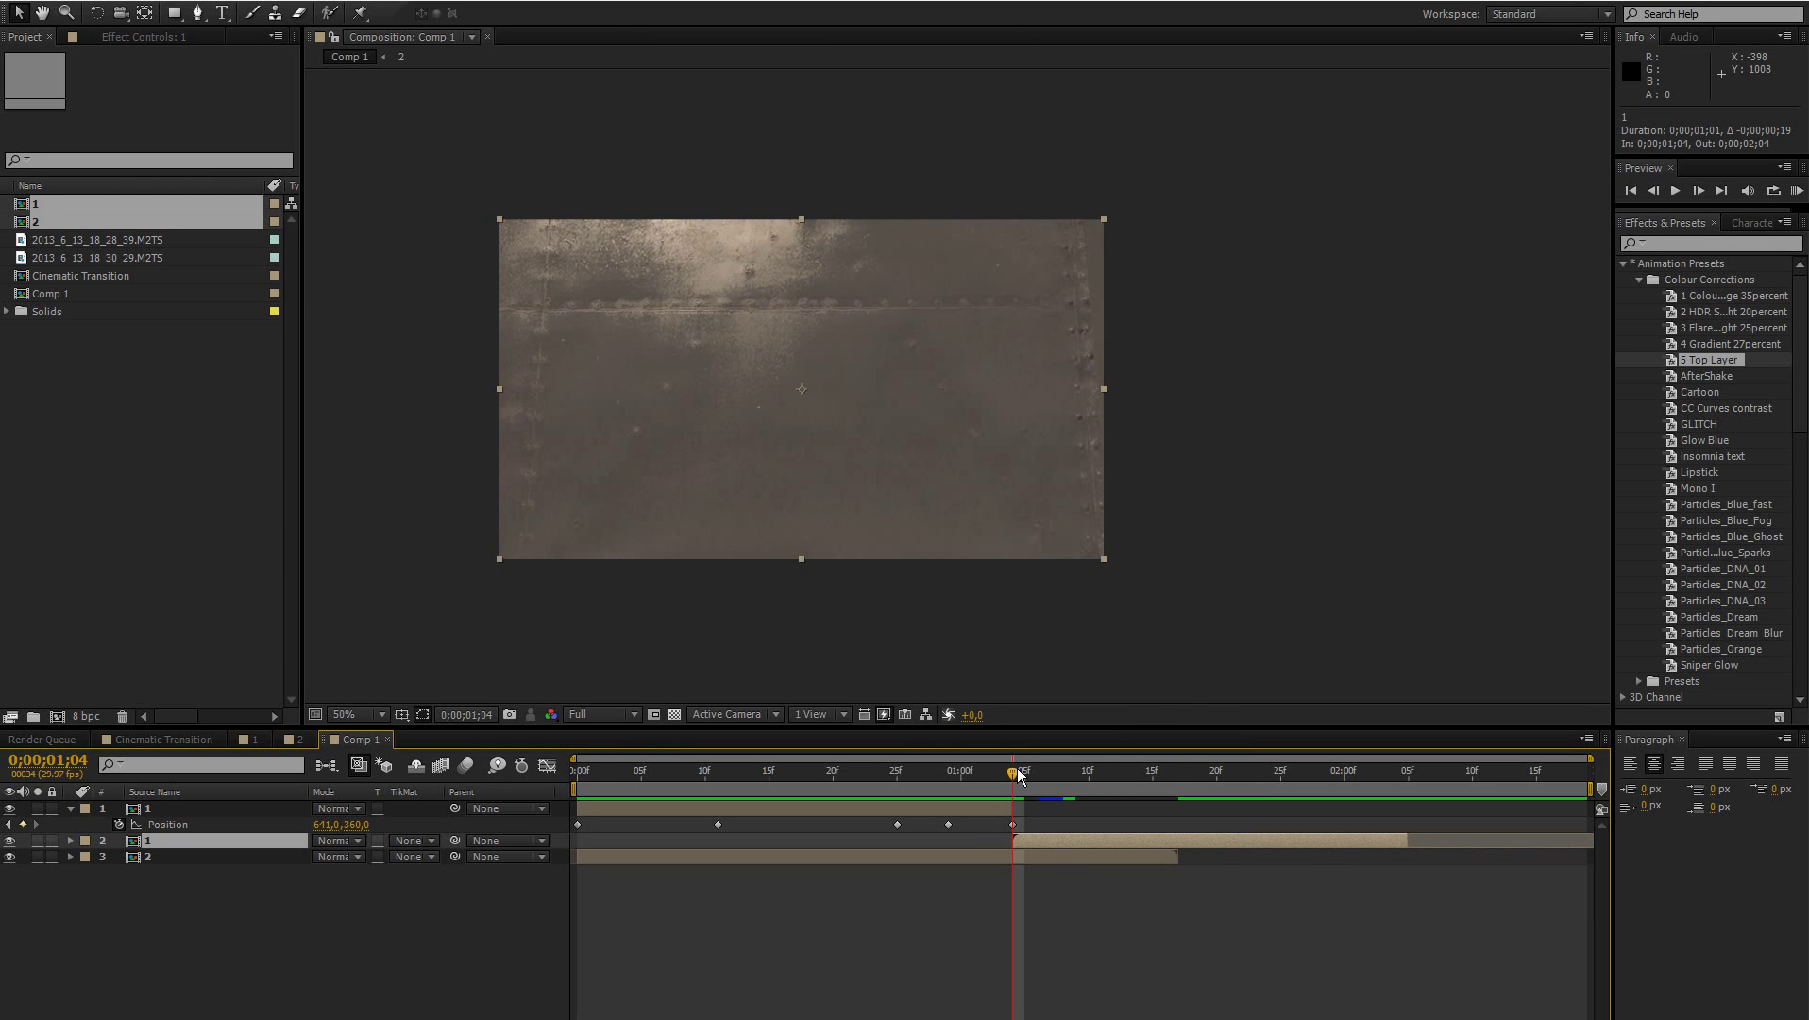
{"action": "left_click_drag", "start_coordinate": [1018, 774], "coordinate": [808, 773]}
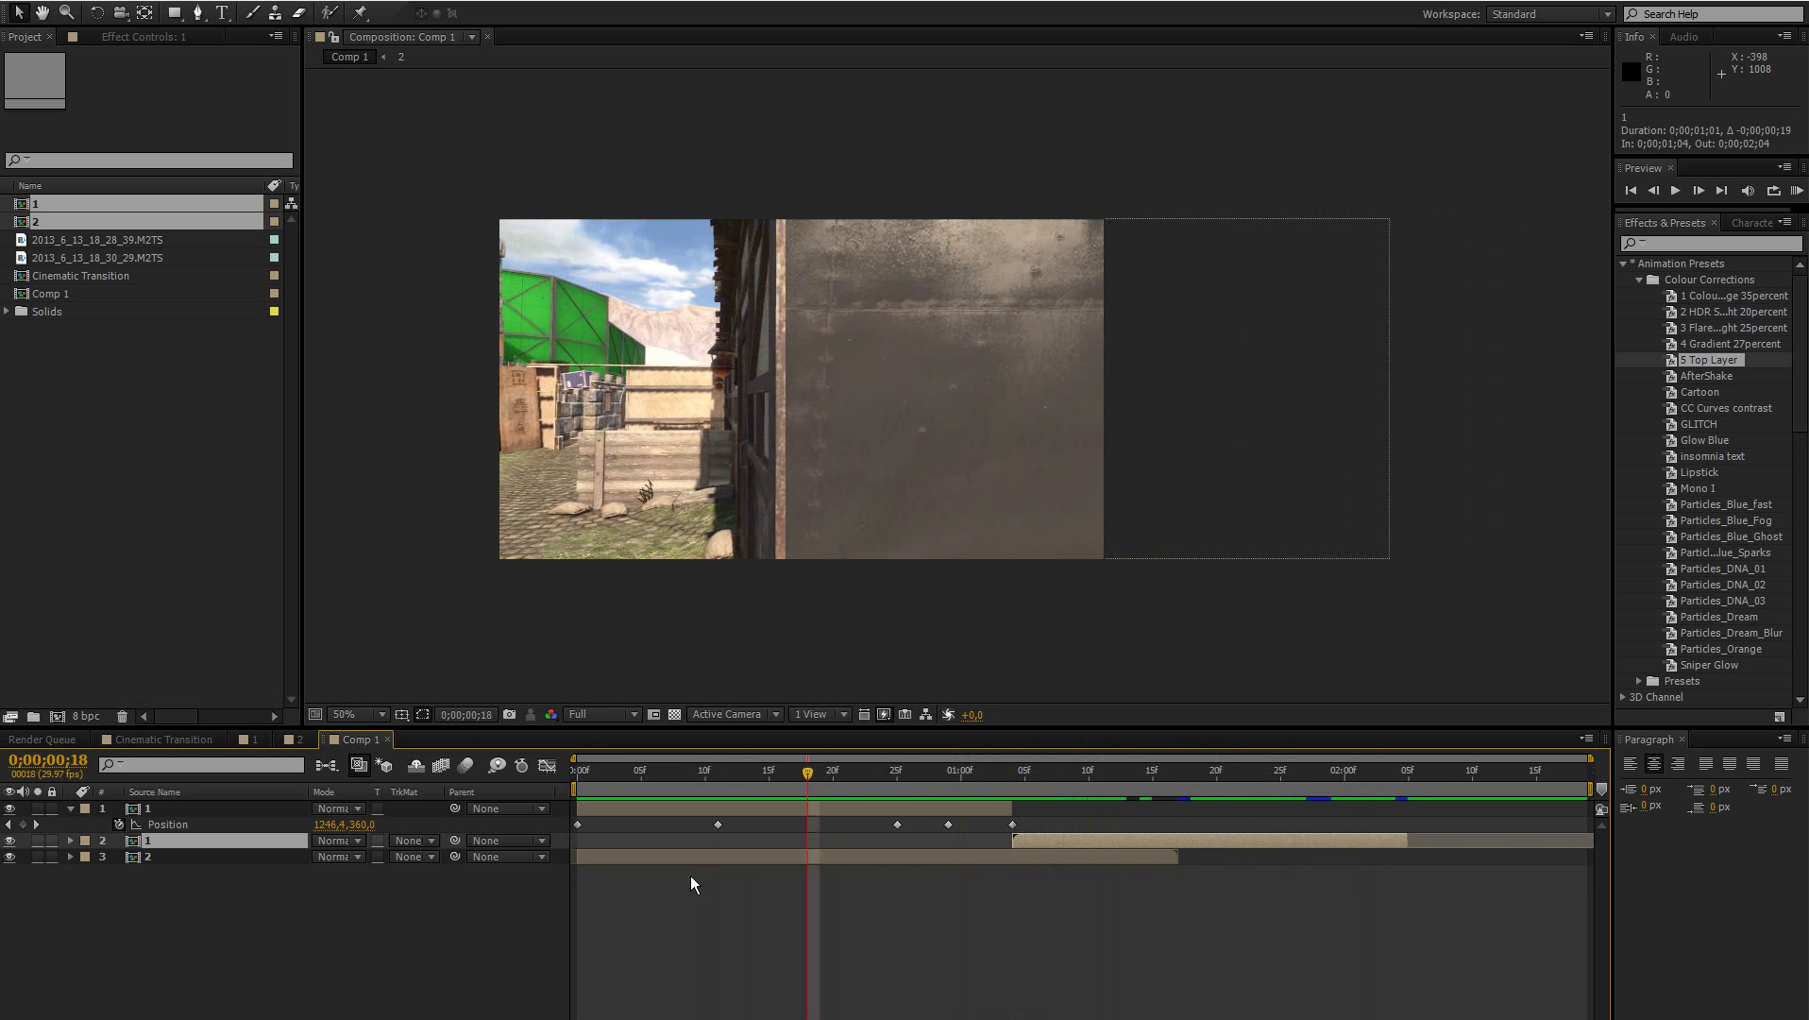
Step: Add an adjustment layer above all clips, apply the RSMB motion blur effect to it, and check the blur across the transition
{"action": "left_click", "coordinate": [234, 909]}
{"action": "key", "text": "ctrl+alt+y"}
{"action": "left_click", "coordinate": [1661, 240]}
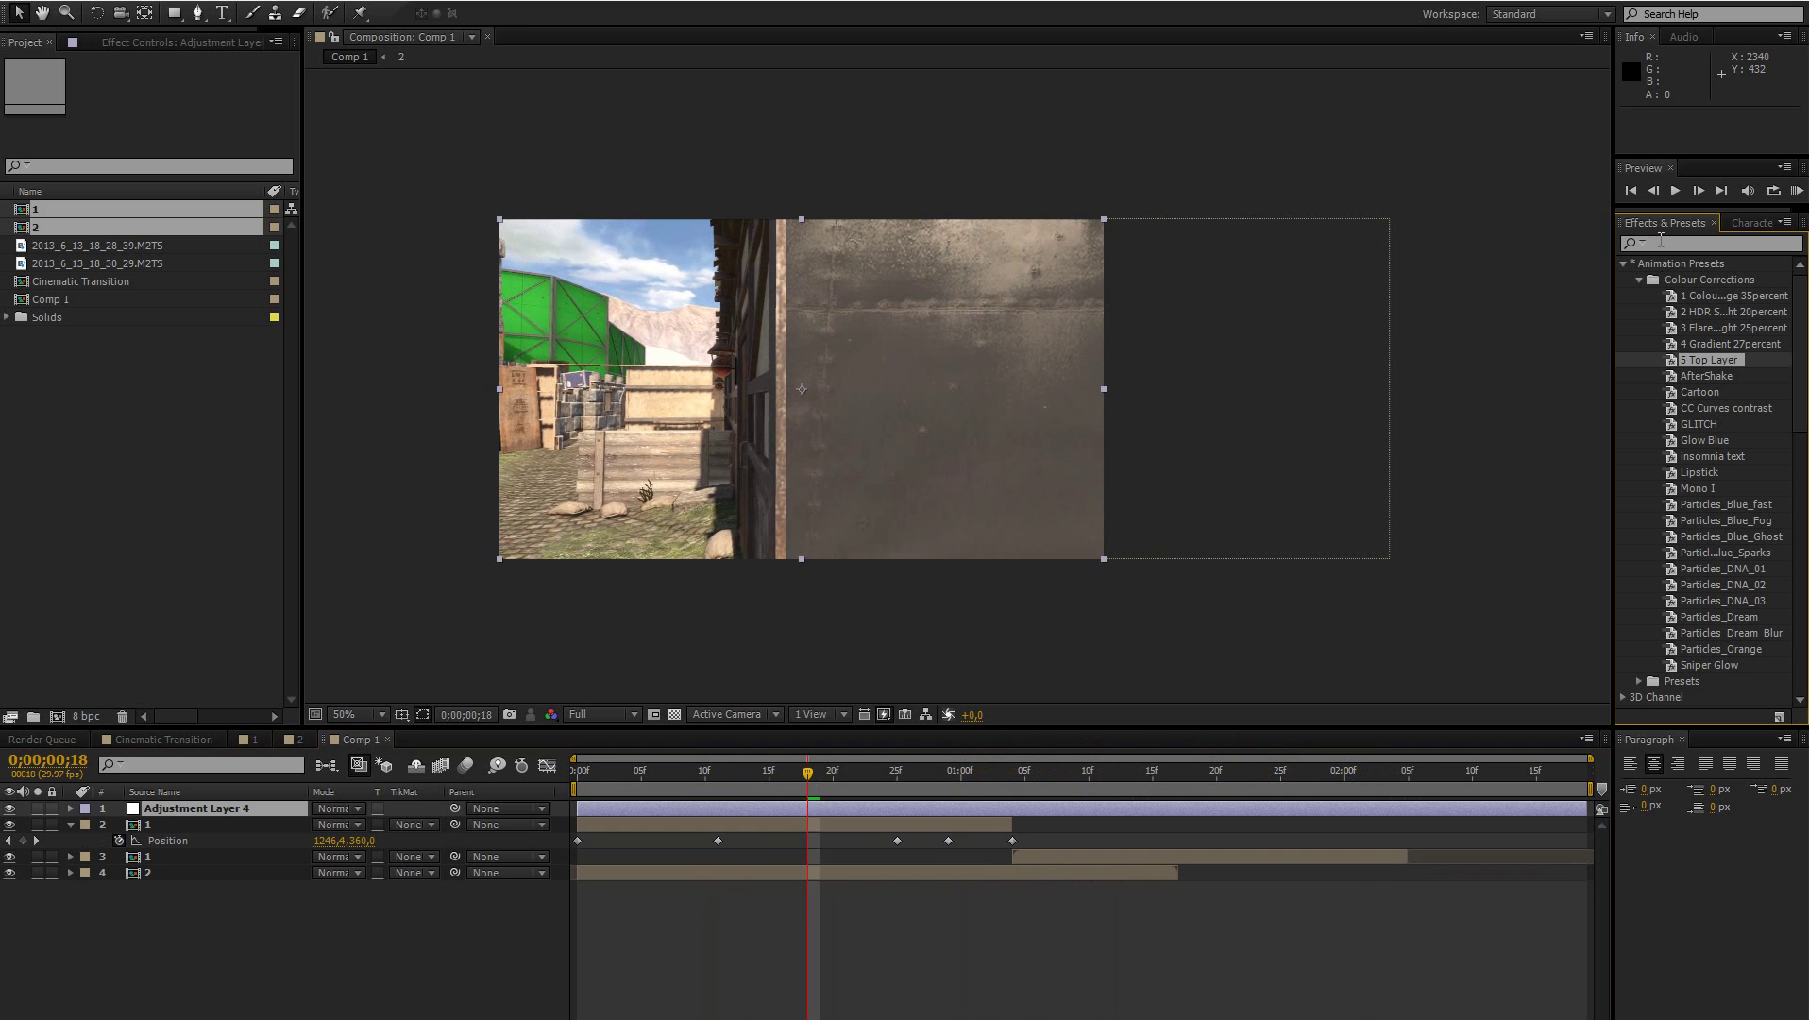
{"action": "type", "text": "rsmb"}
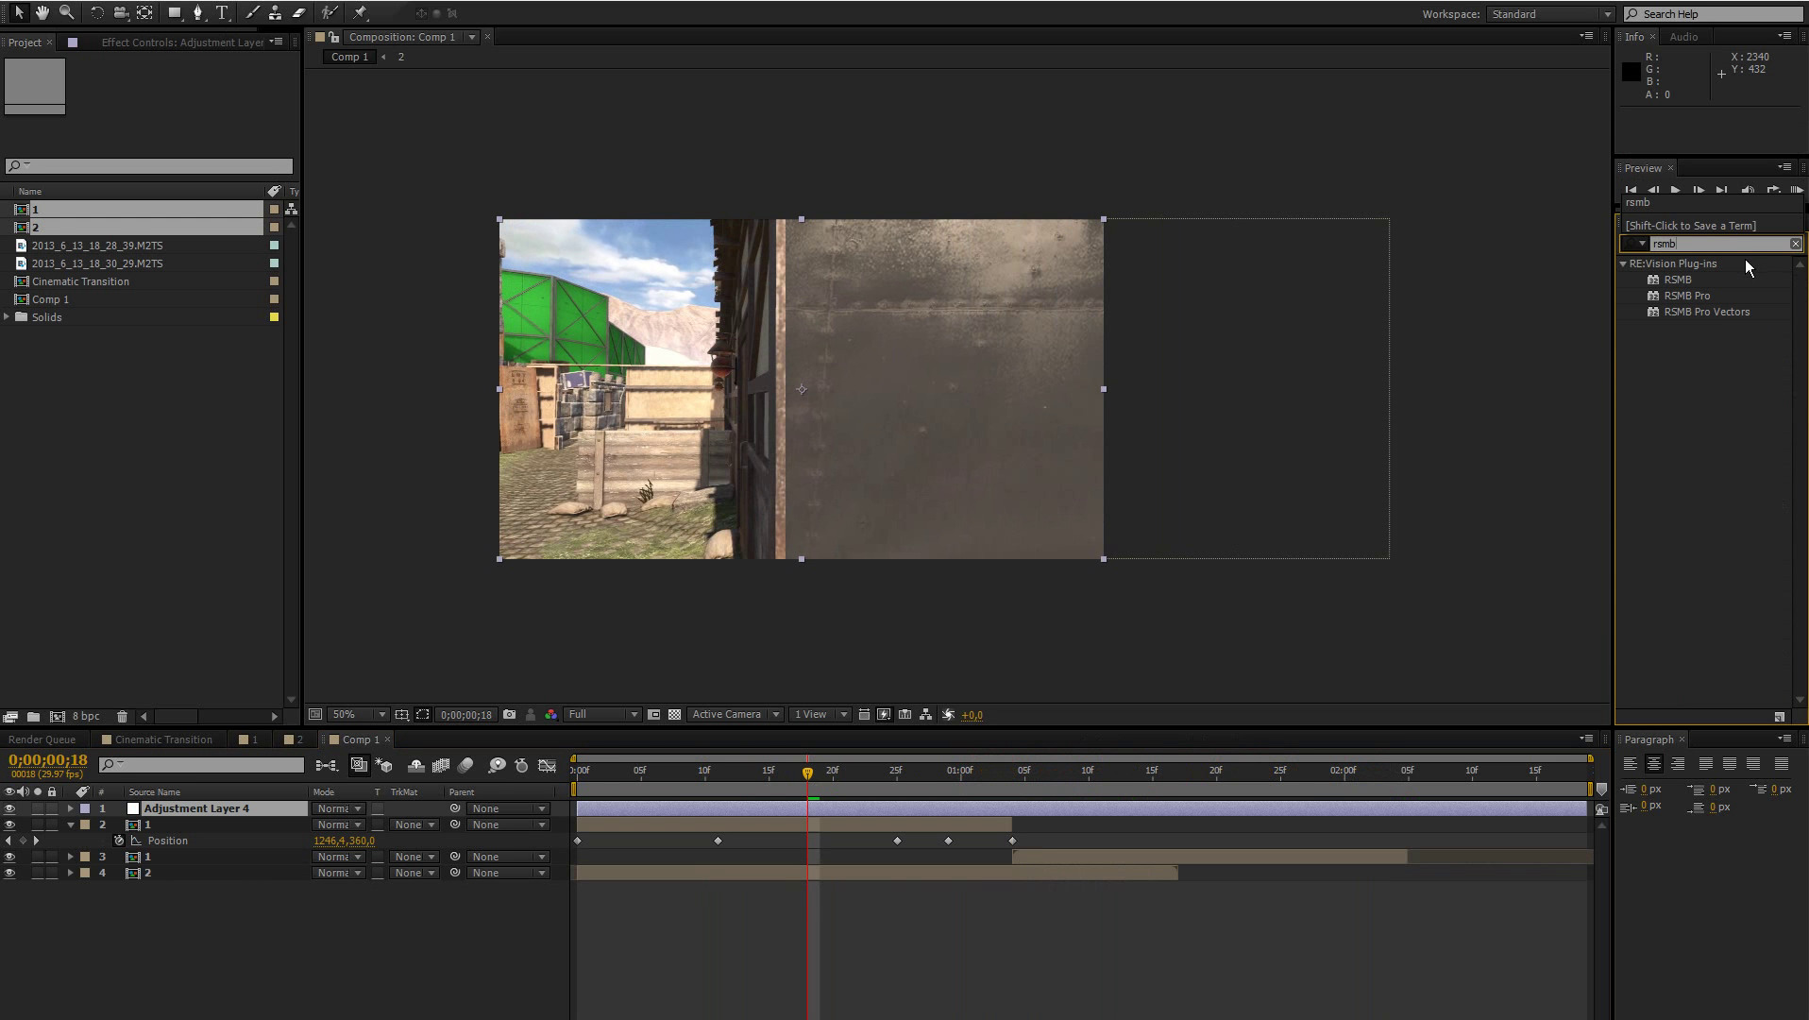
{"action": "left_click_drag", "start_coordinate": [1693, 279], "coordinate": [165, 808]}
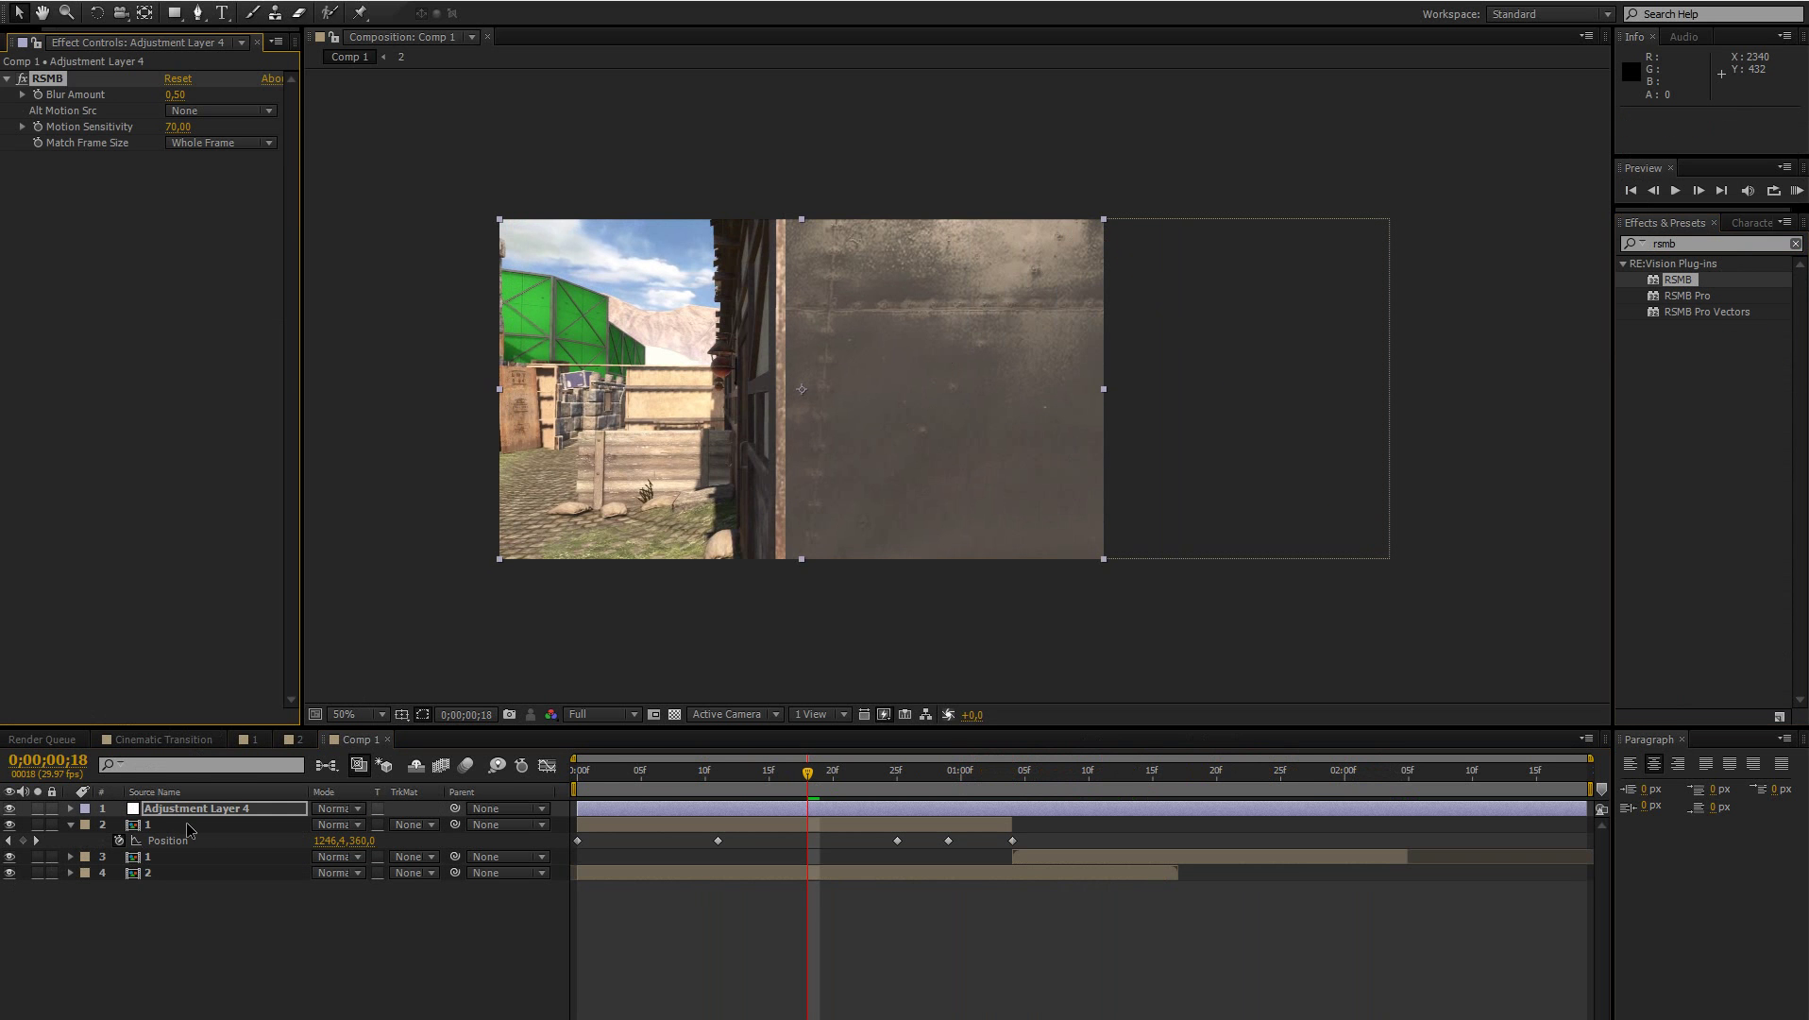
{"action": "left_click", "coordinate": [335, 1008]}
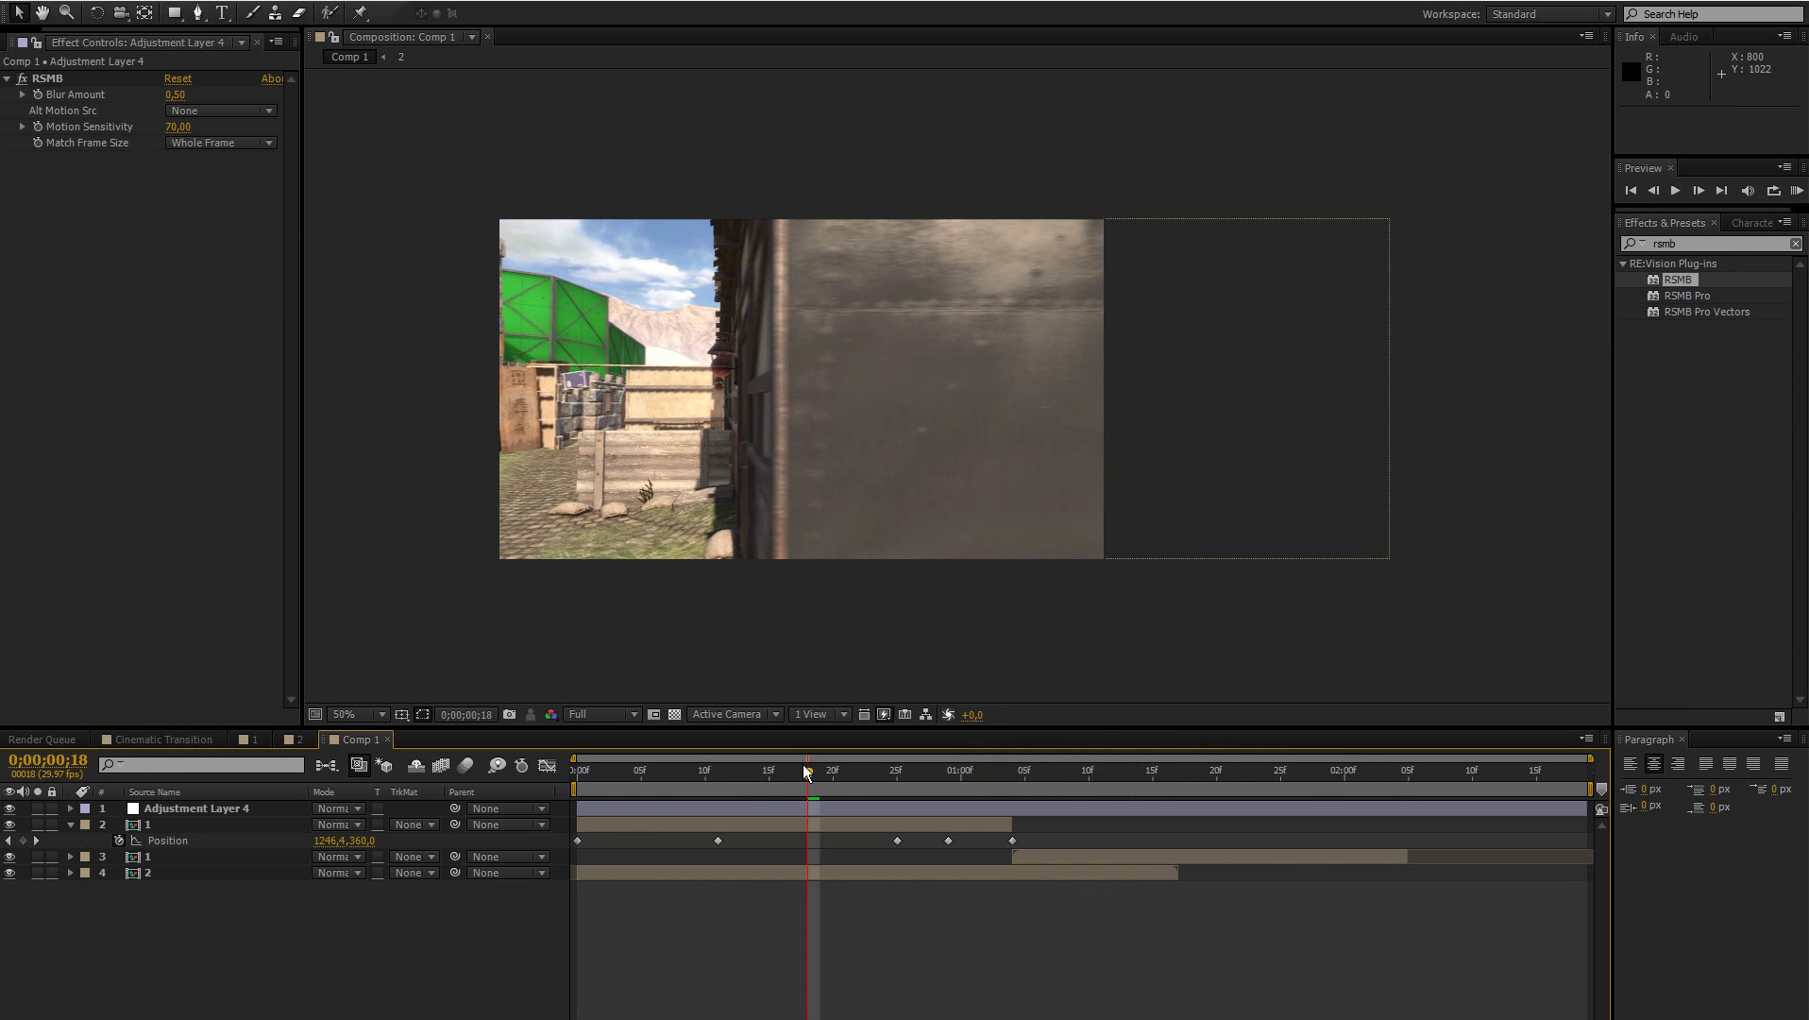
{"action": "left_click_drag", "start_coordinate": [737, 757], "coordinate": [628, 765]}
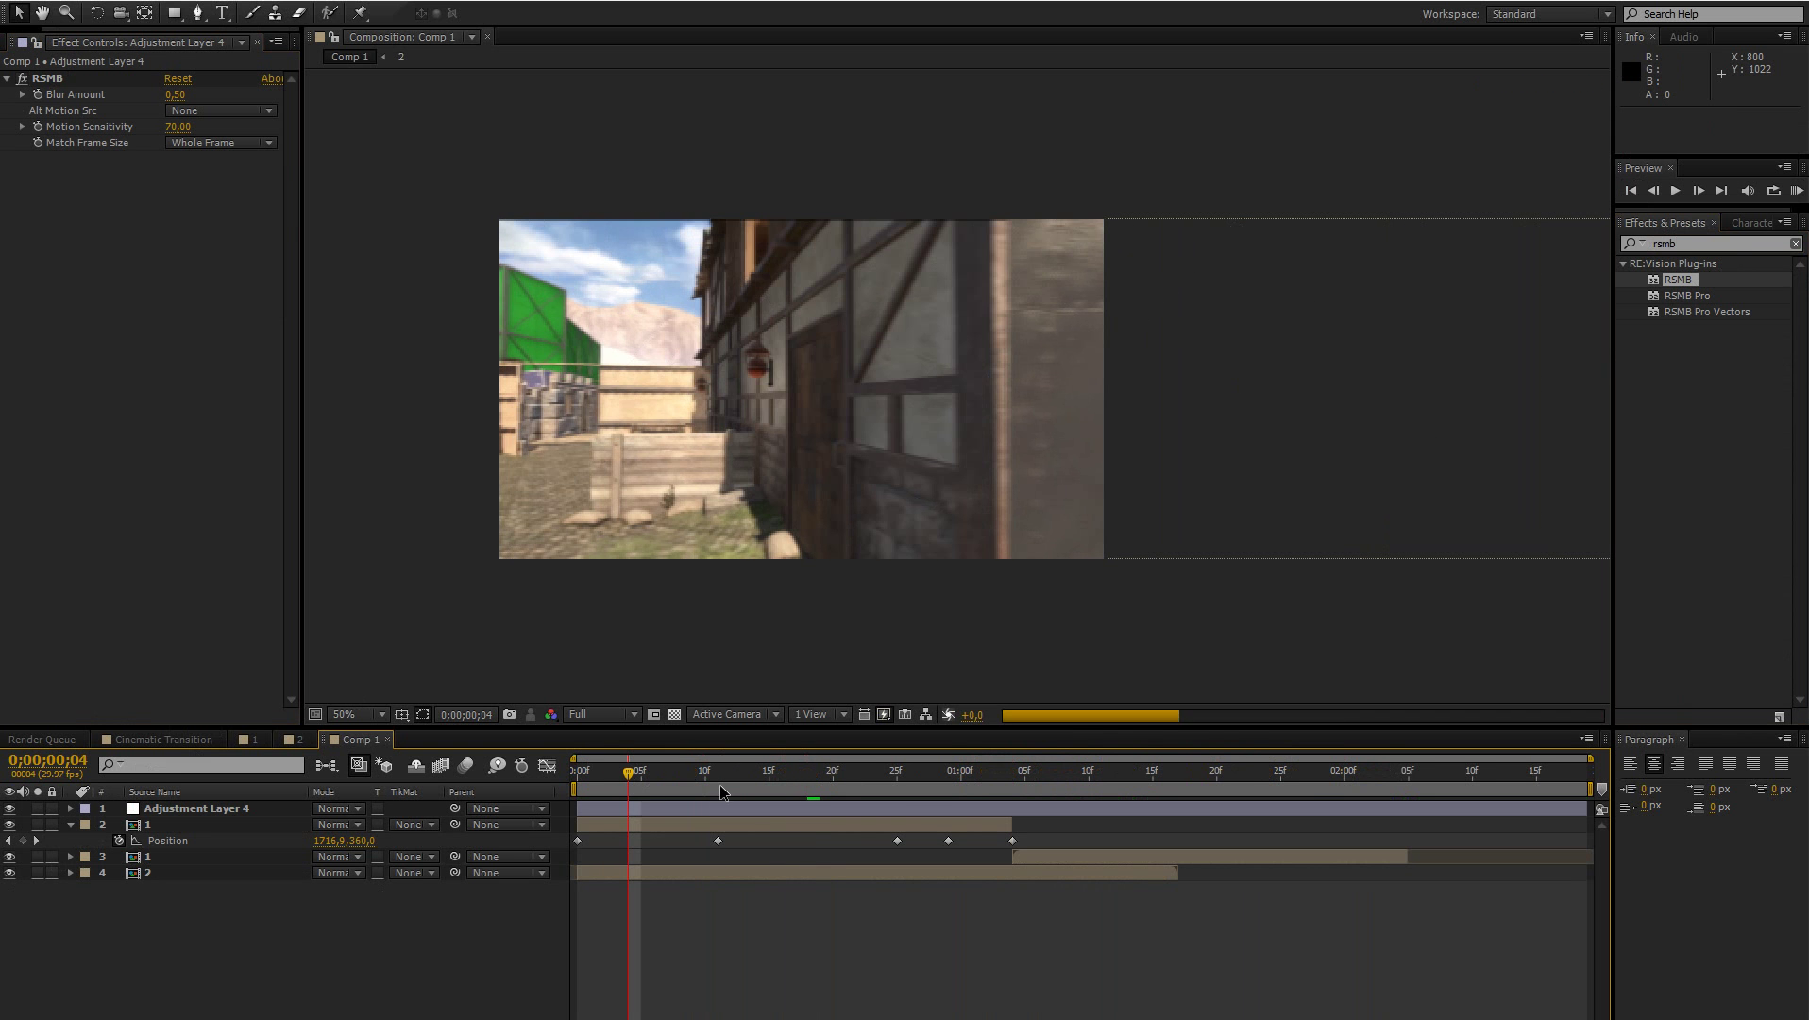
{"action": "left_click", "coordinate": [988, 768]}
{"action": "left_click", "coordinate": [1204, 773]}
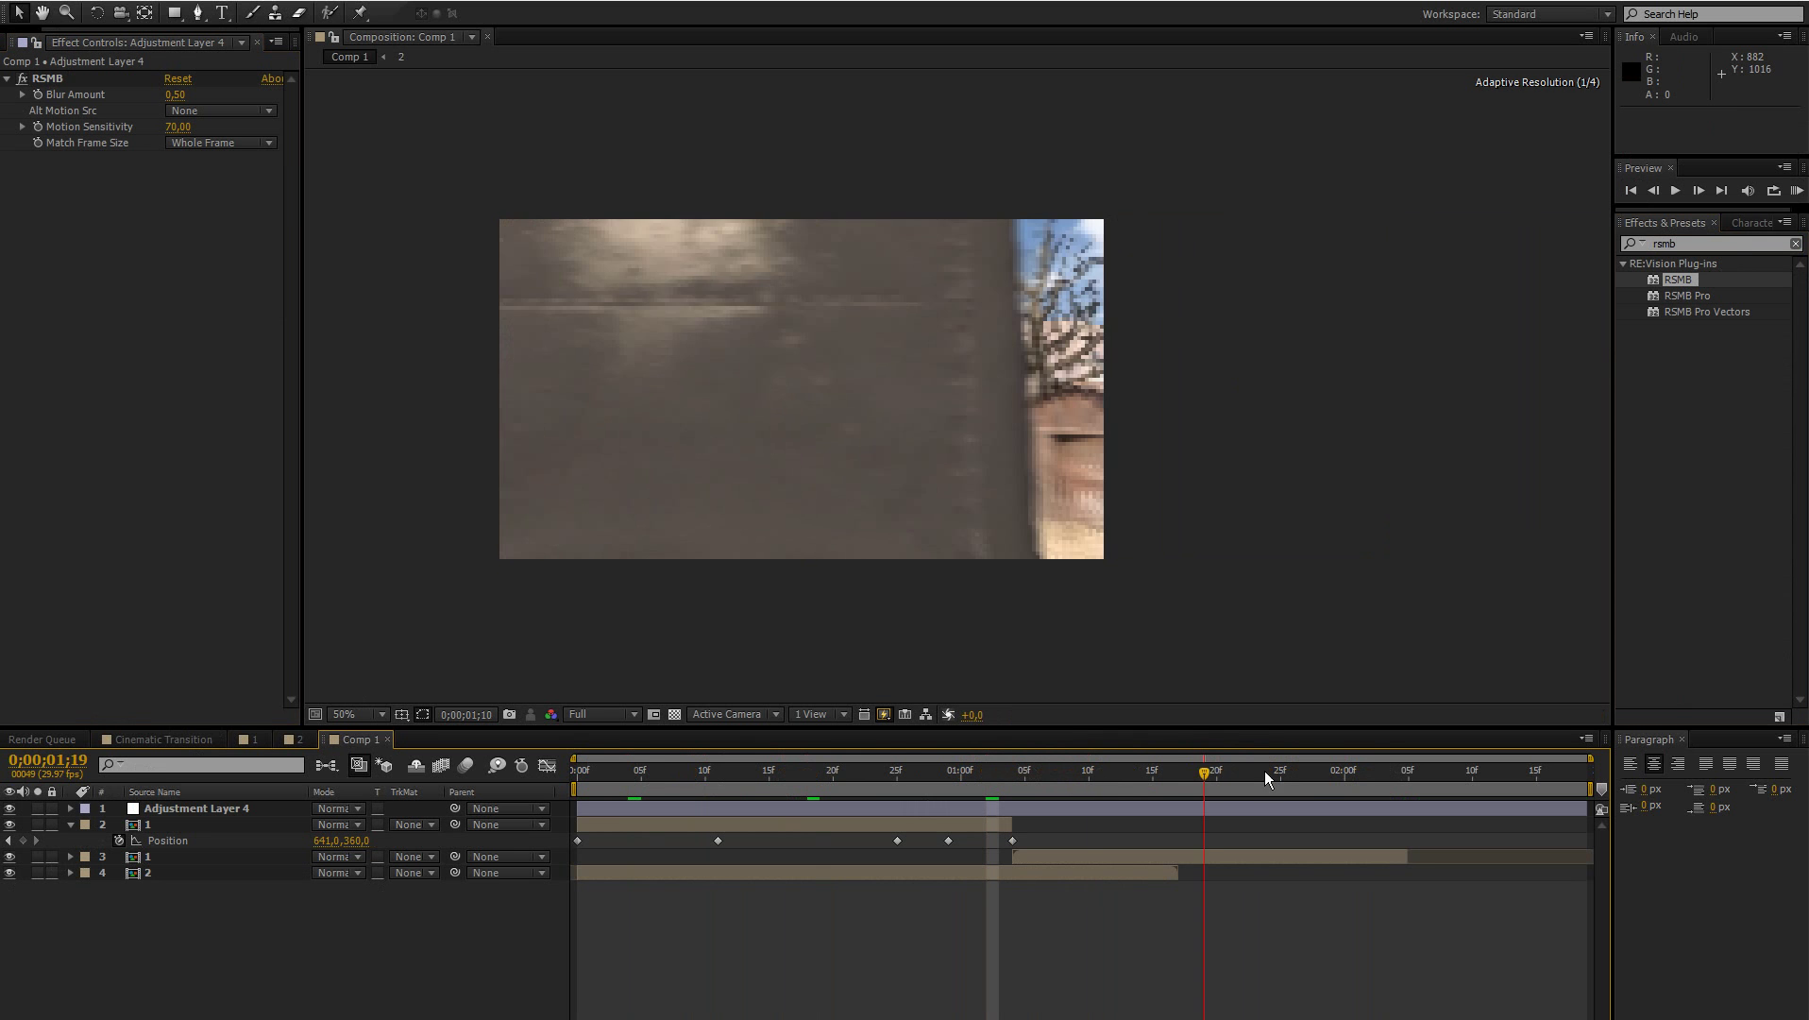
Step: Set the end of the work area to 0;00;02;04, where clip 1 ends
{"action": "left_click_drag", "start_coordinate": [1265, 771], "coordinate": [1395, 771]}
{"action": "key", "text": "n"}
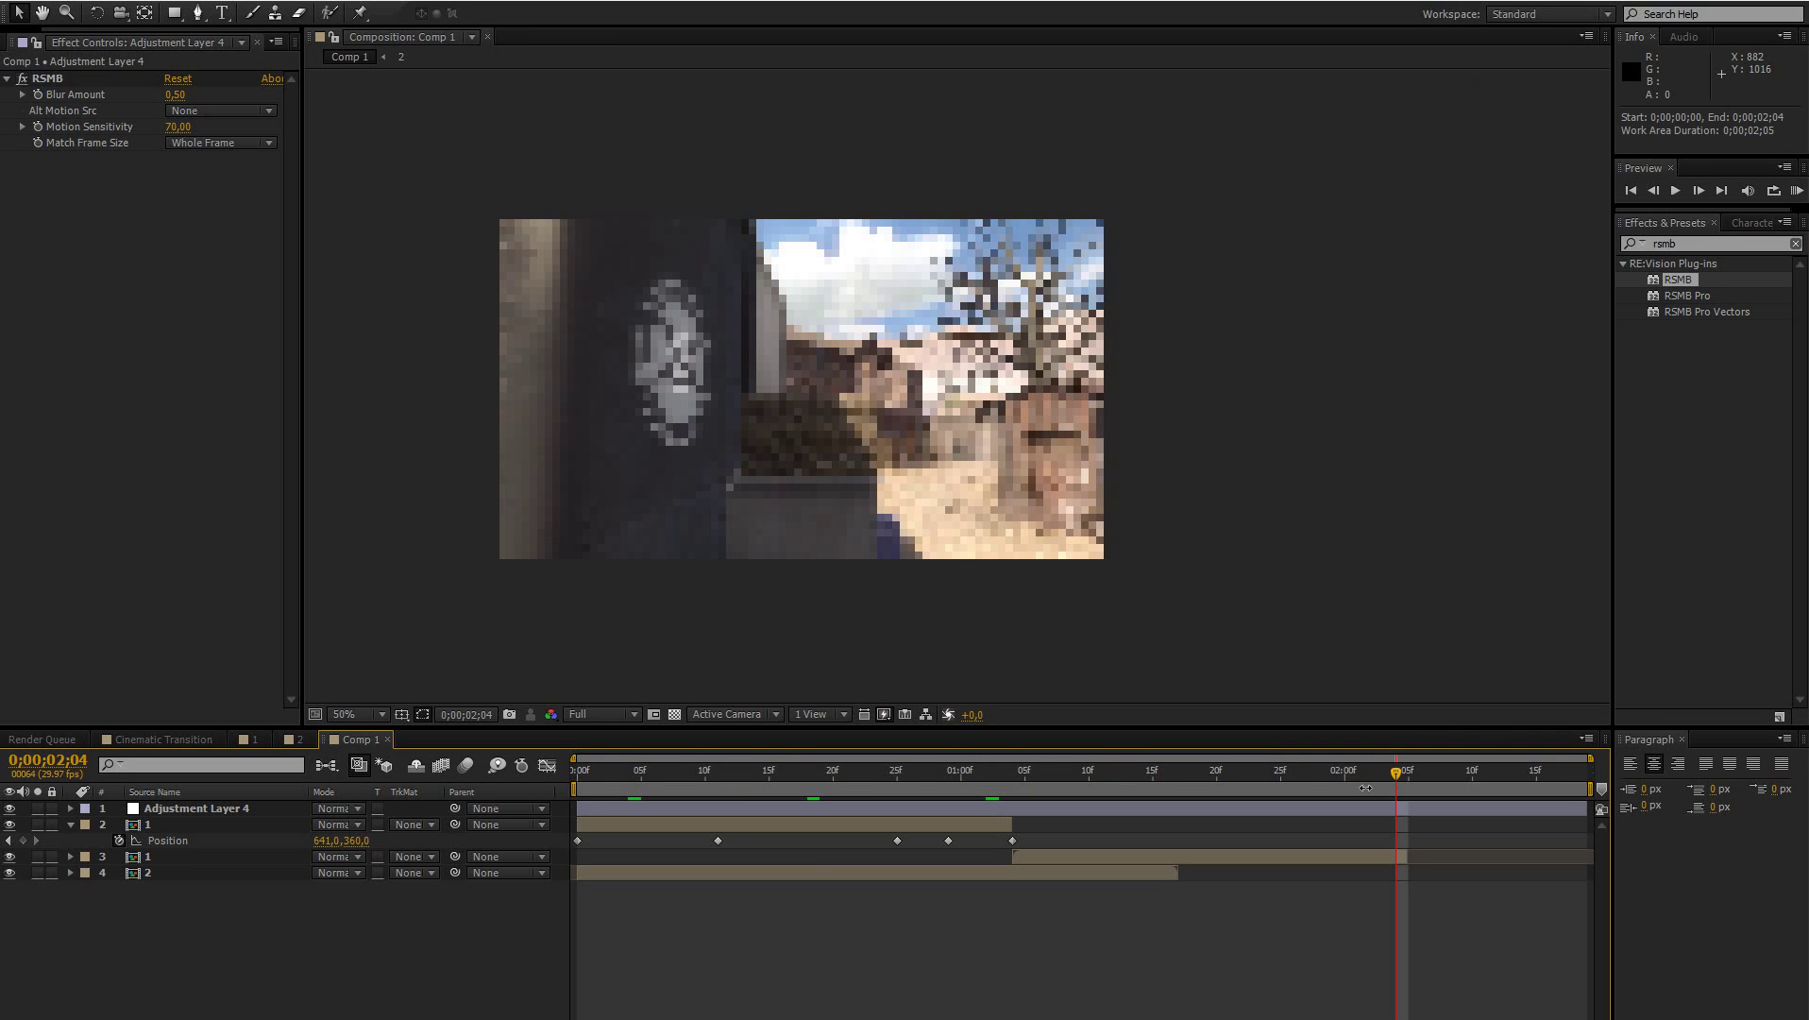
{"action": "left_click_drag", "start_coordinate": [868, 780], "coordinate": [960, 773]}
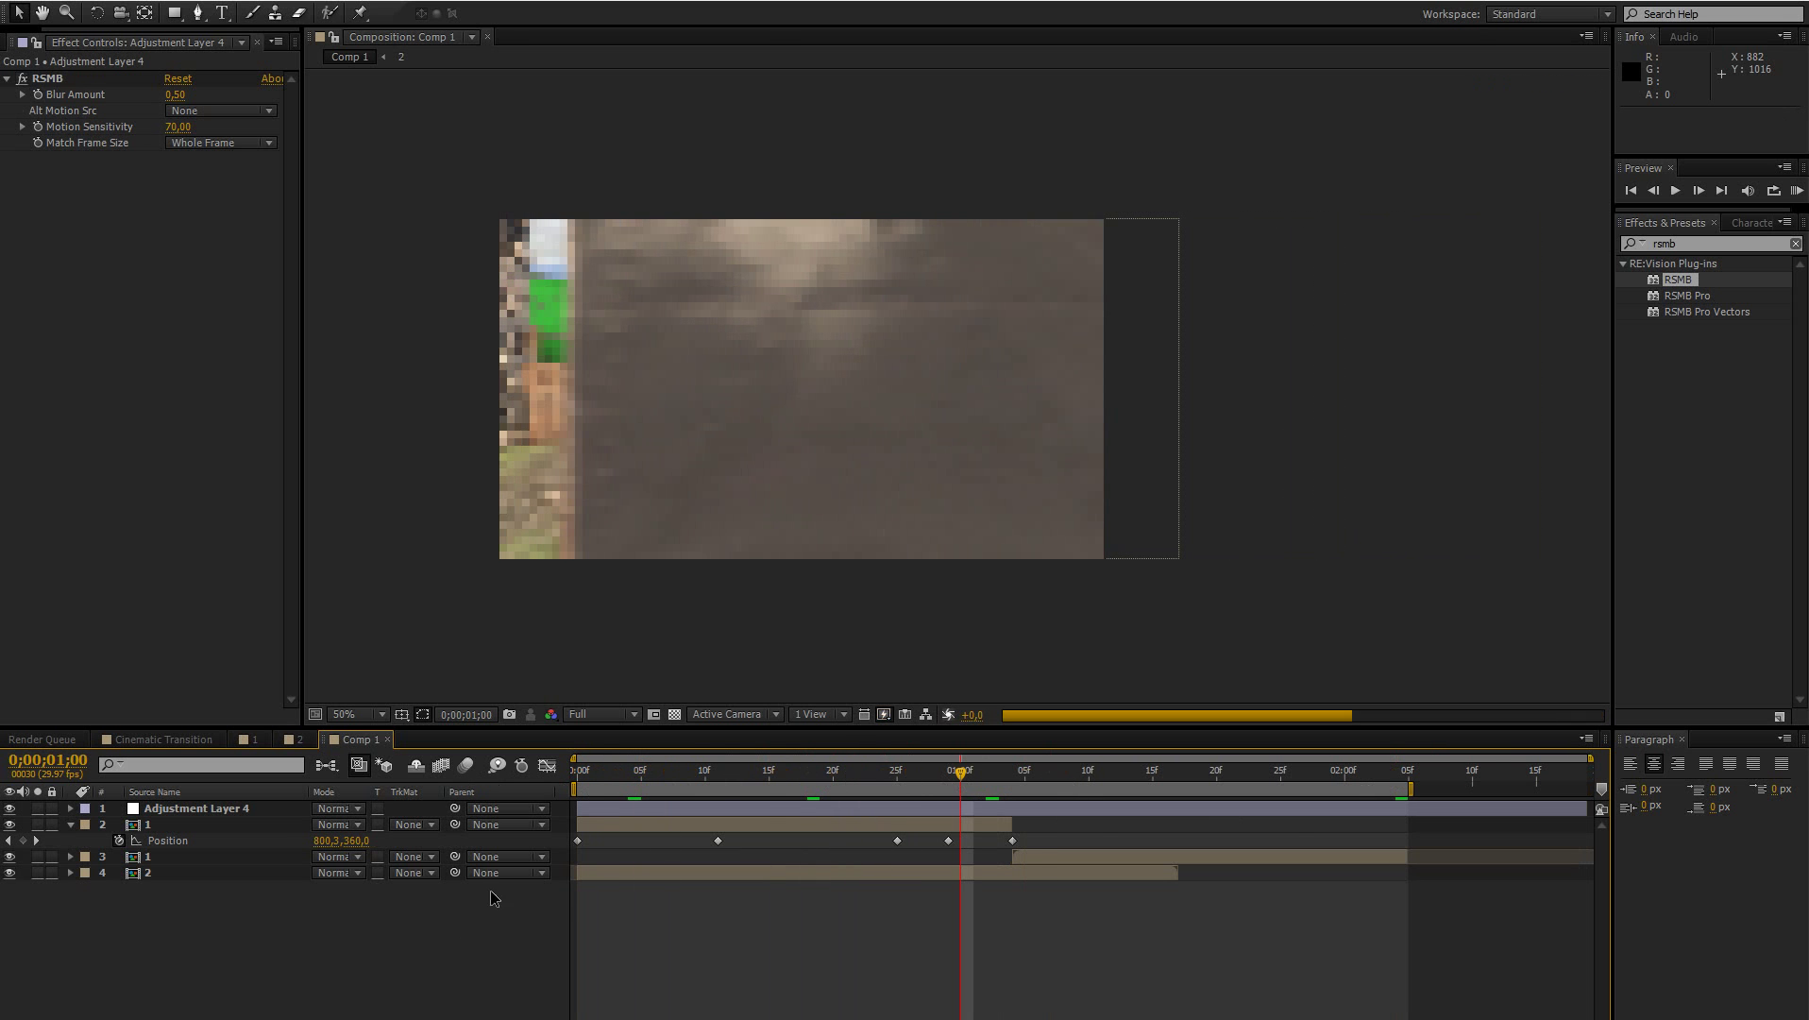
{"action": "left_click", "coordinate": [832, 774]}
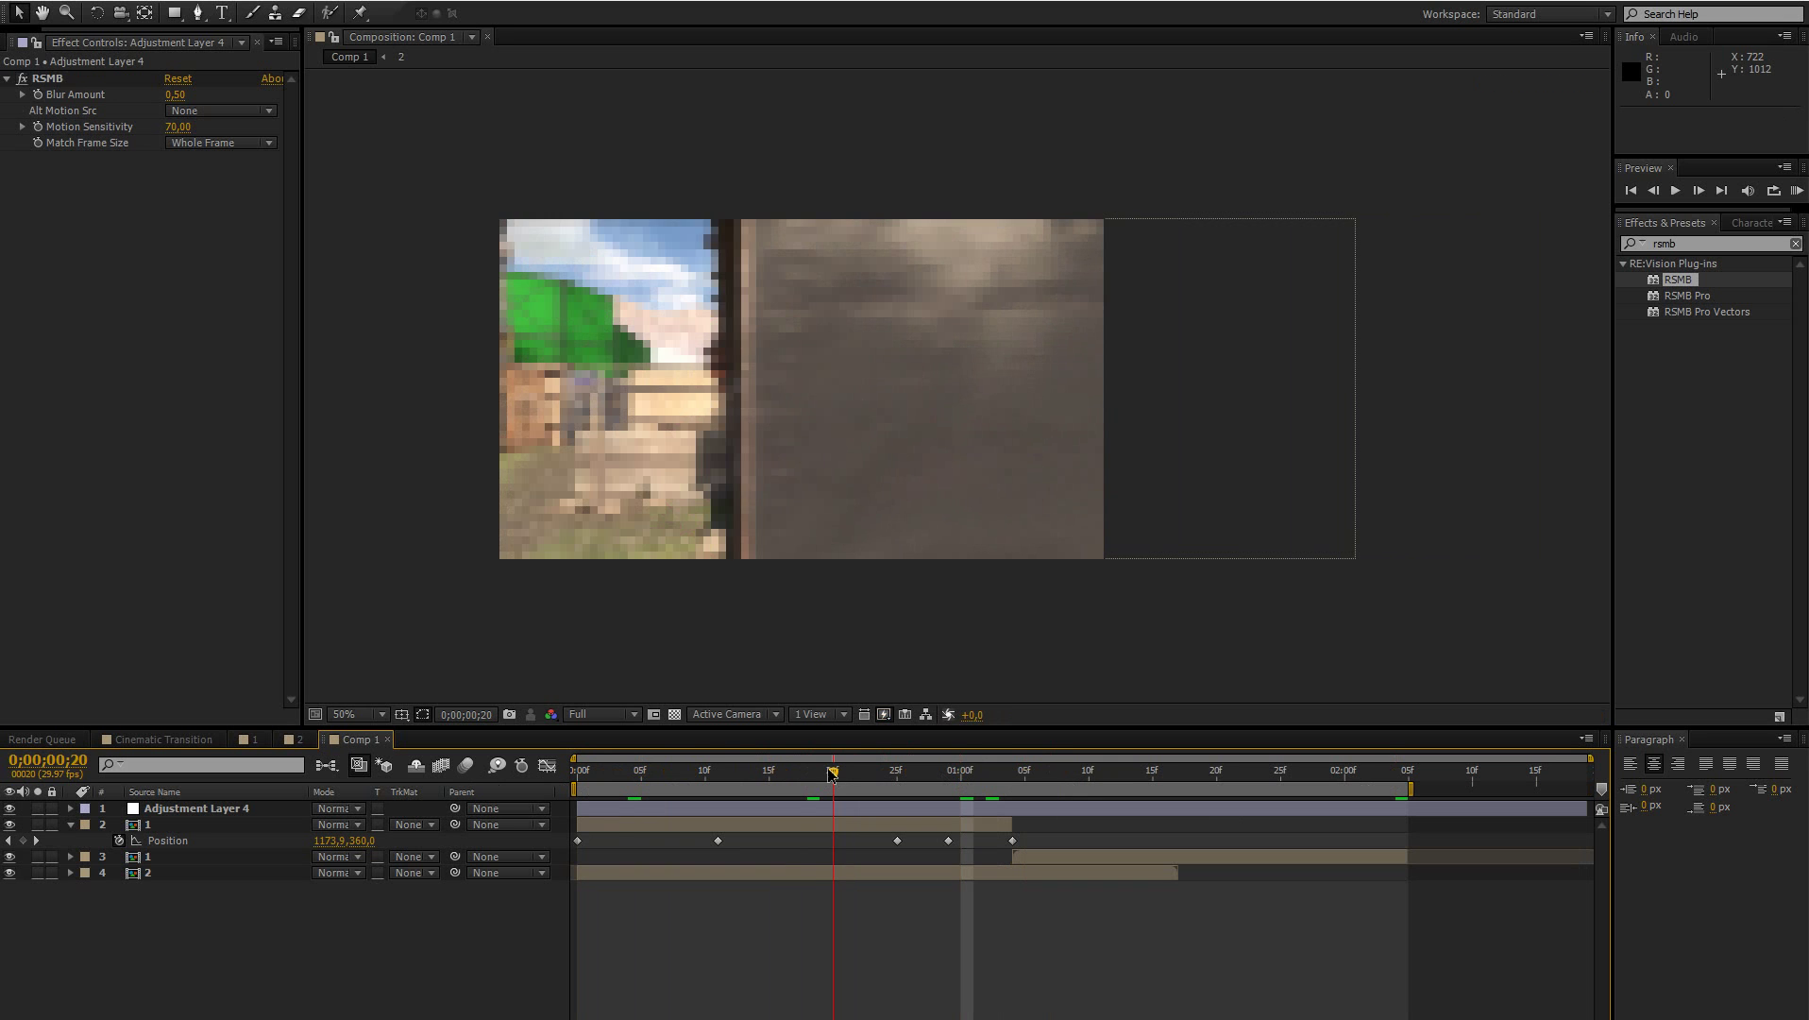
Step: Collapse the revealed properties of all layers in the timeline and clear the selection
{"action": "key", "text": "ctrl+a"}
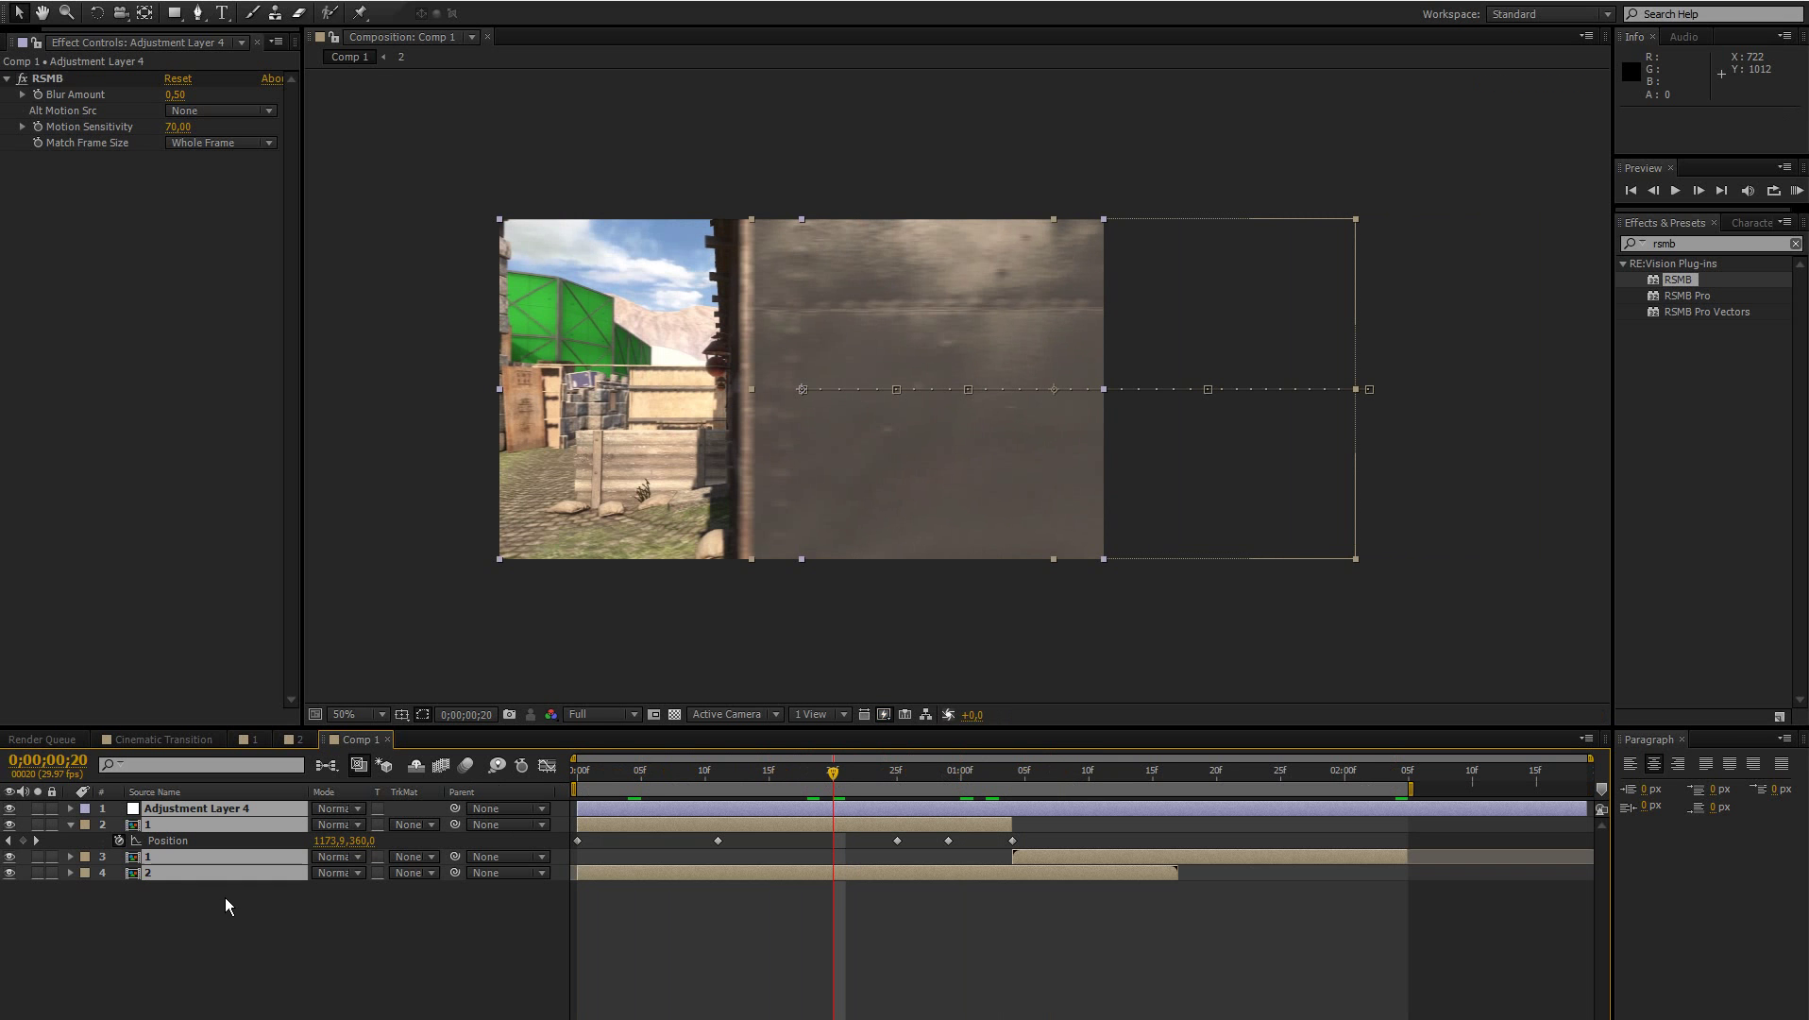
{"action": "key", "text": "ctrl+alt+t"}
{"action": "key", "text": "u"}
{"action": "left_click", "coordinate": [248, 904]}
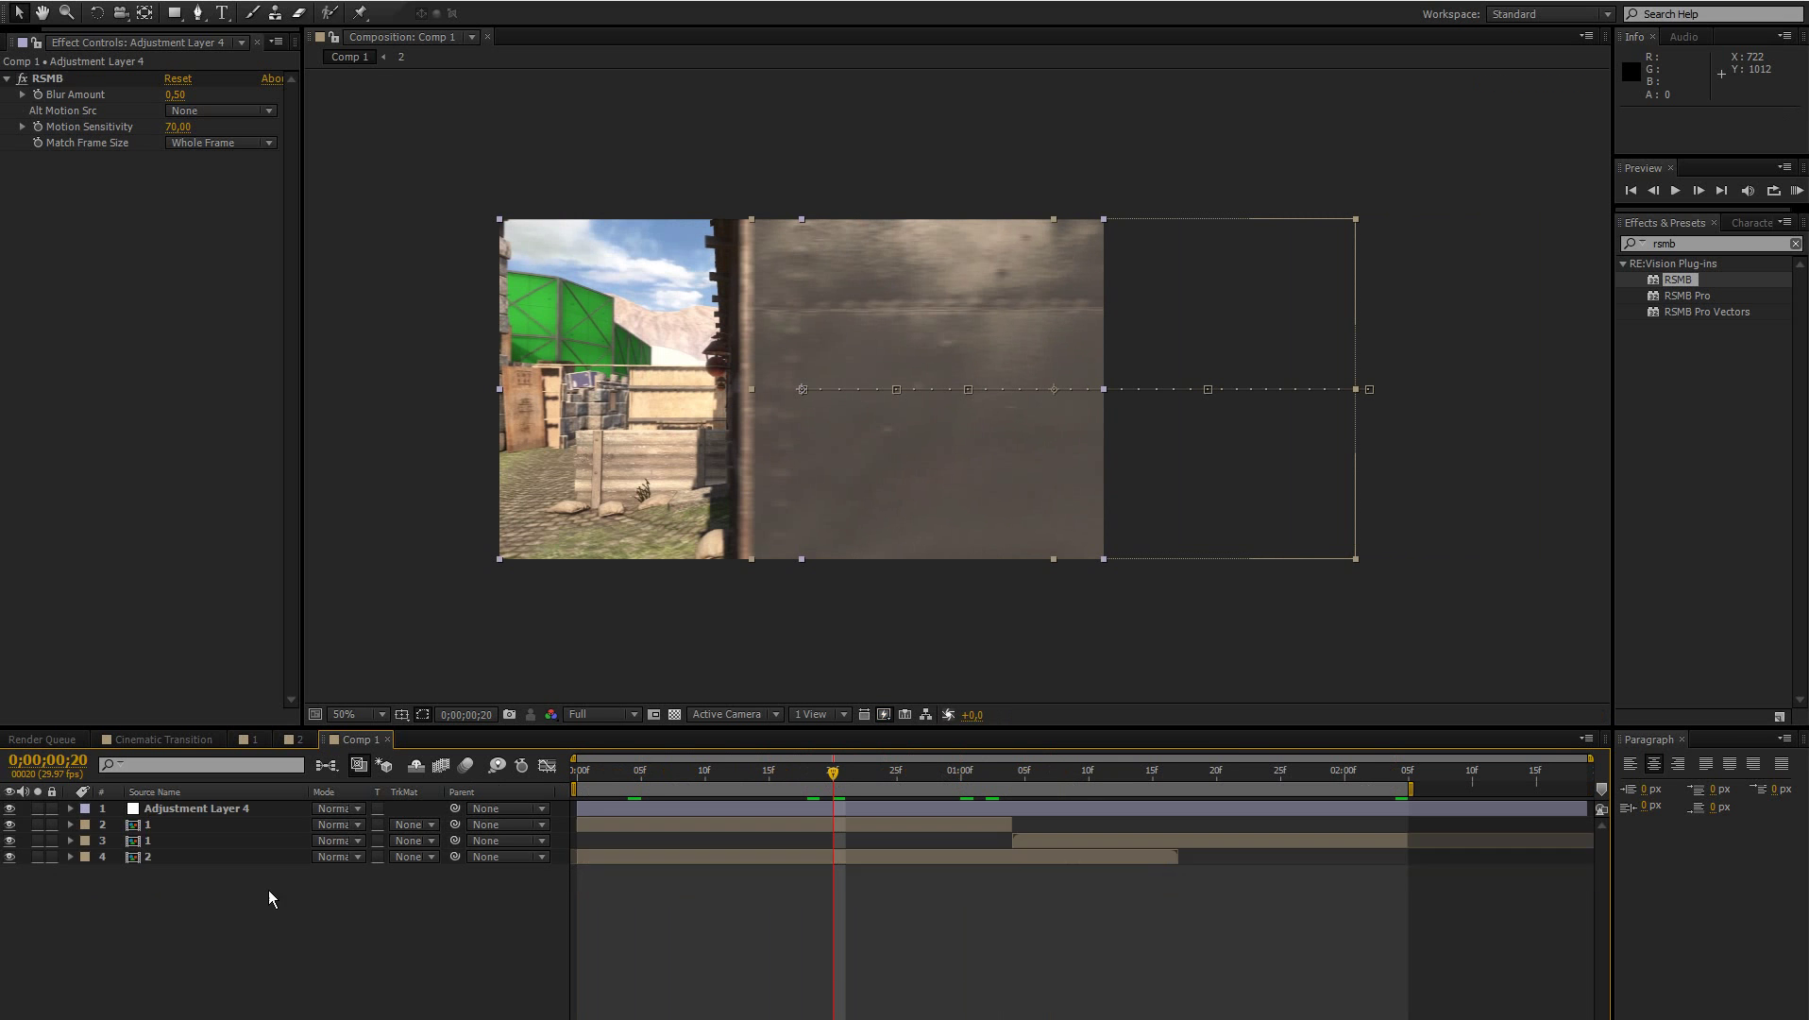
Step: Return the current time to the start of the composition at 0;00;00;00
{"action": "left_click", "coordinate": [718, 771]}
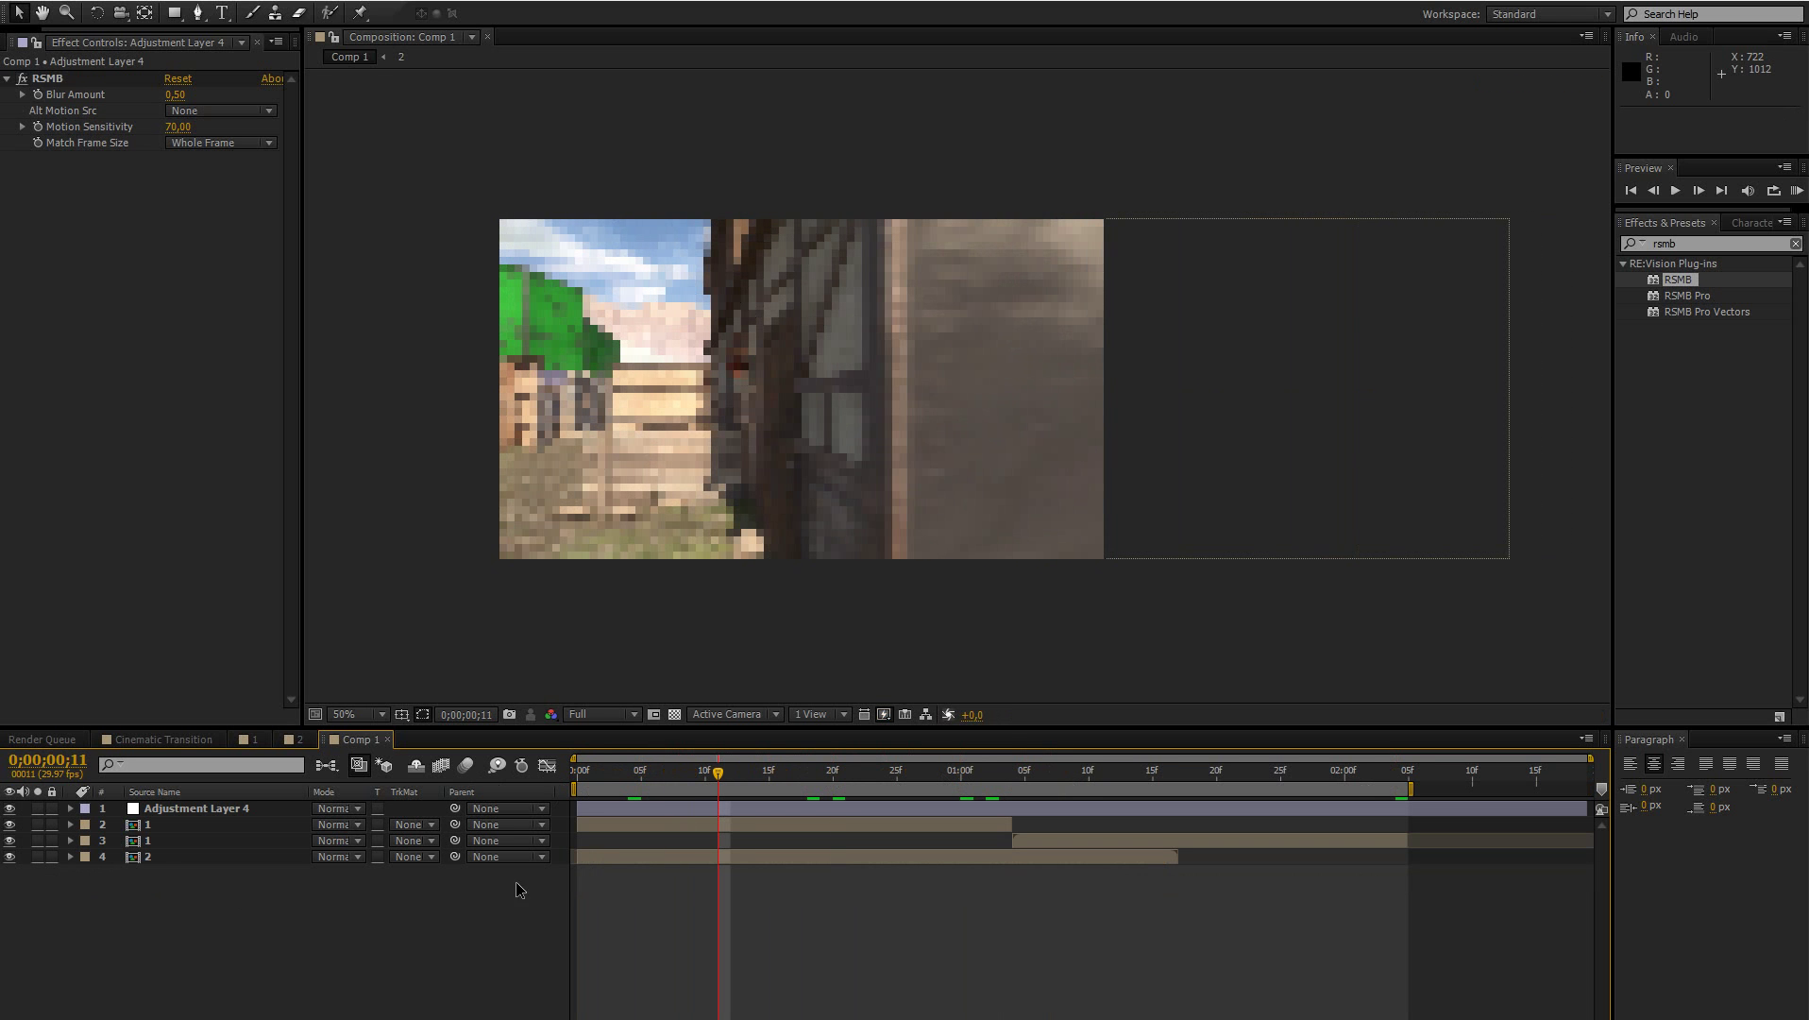
{"action": "left_click", "coordinate": [156, 859]}
{"action": "left_click", "coordinate": [160, 824]}
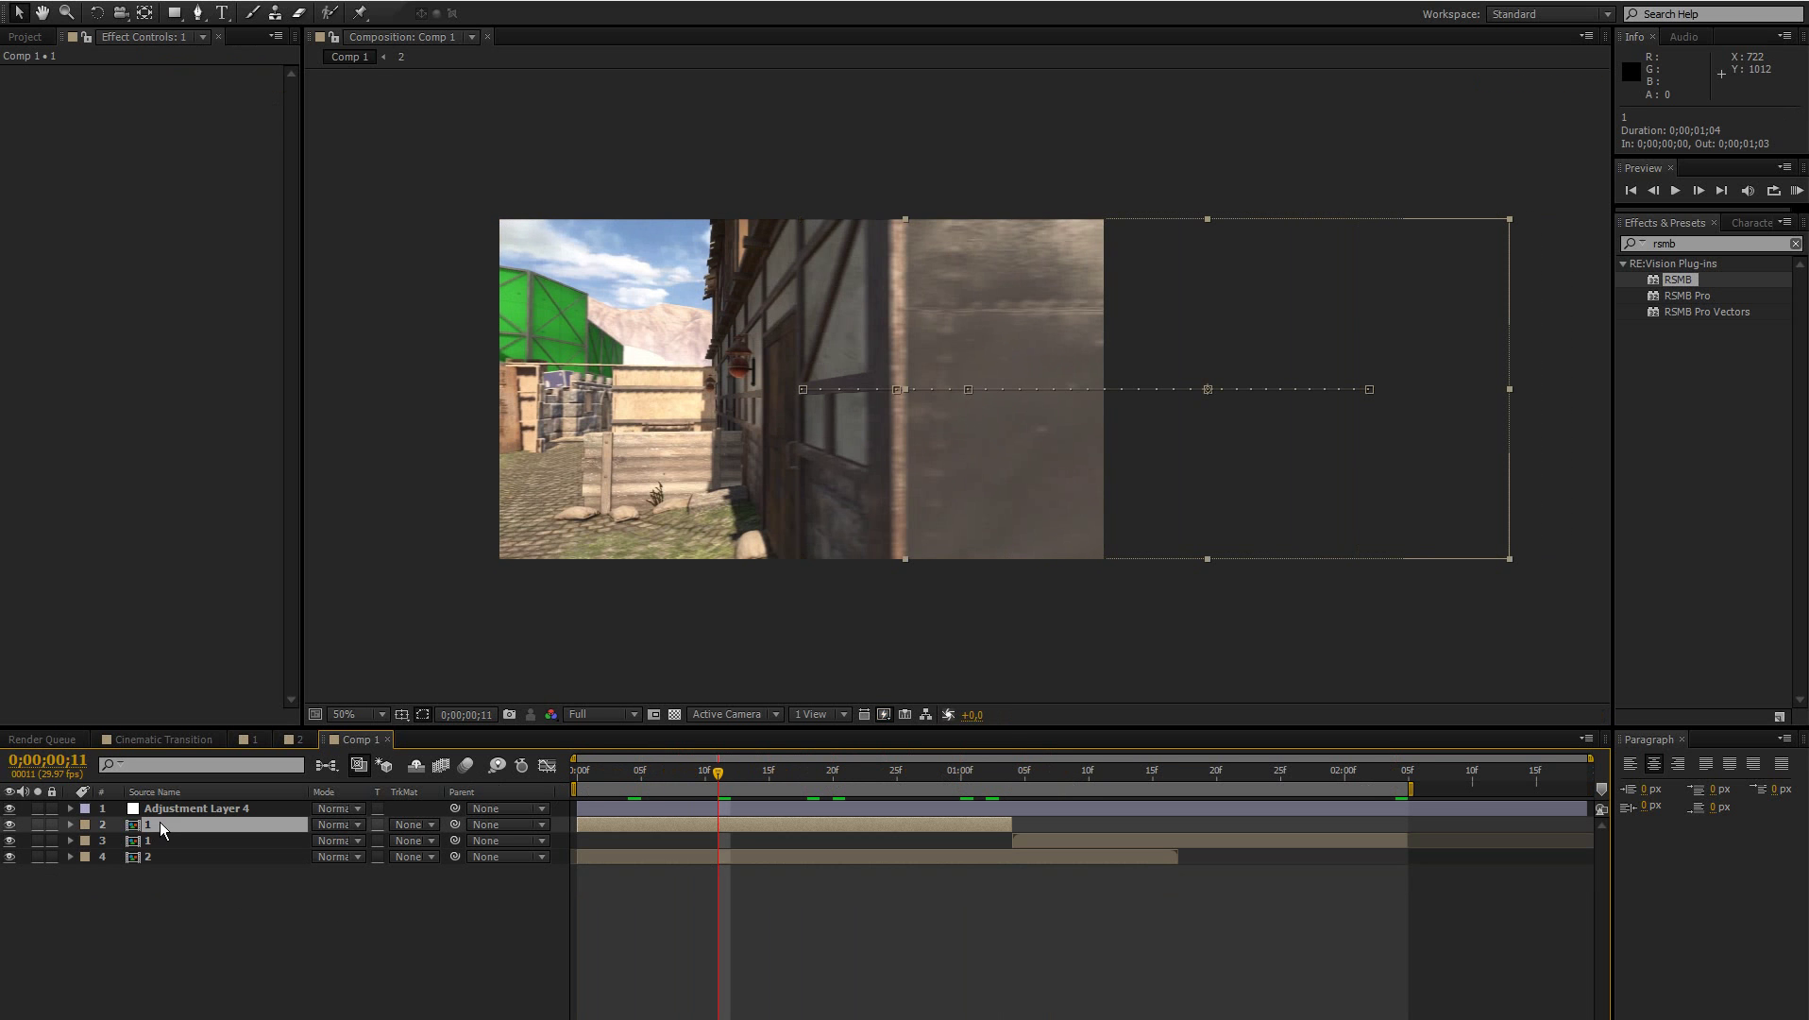
{"action": "left_click", "coordinate": [249, 925]}
{"action": "left_click_drag", "start_coordinate": [590, 770], "coordinate": [331, 938]}
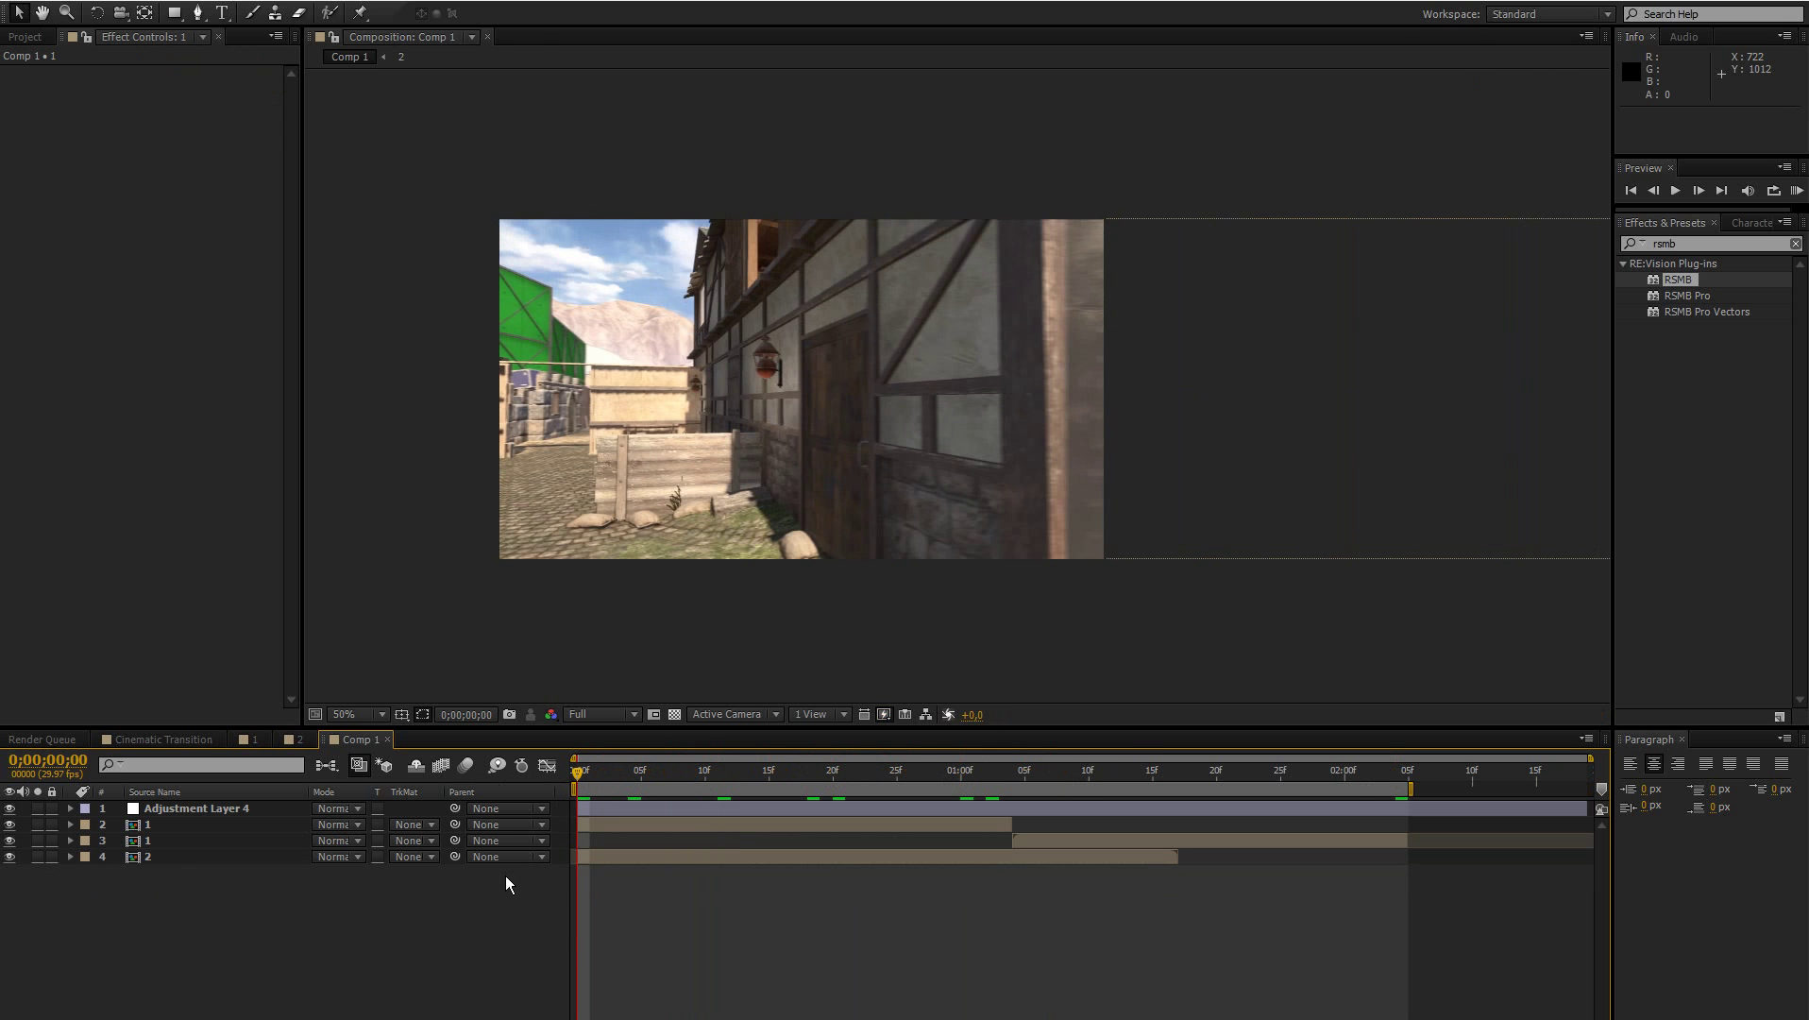
Step: Select all layers of Comp 1, including the adjustment layer
{"action": "key", "text": "ctrl+s"}
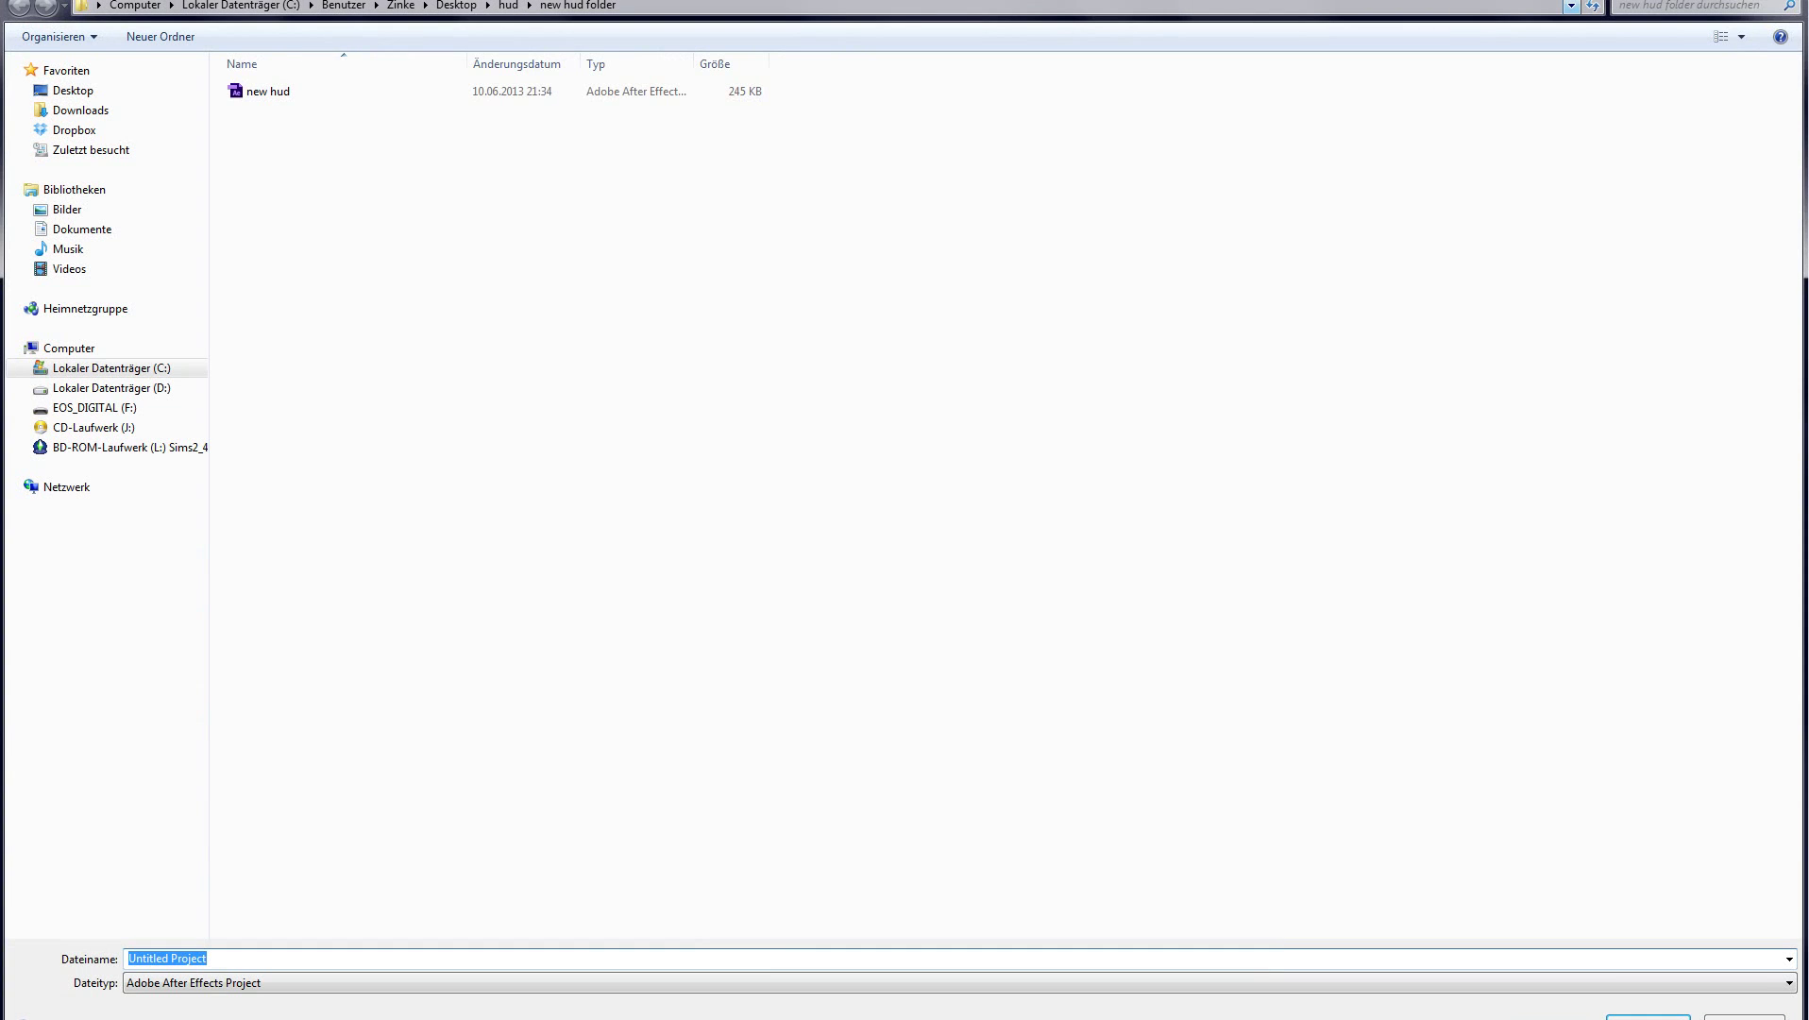
{"action": "key", "text": "Escape"}
{"action": "key", "text": "ctrl+a"}
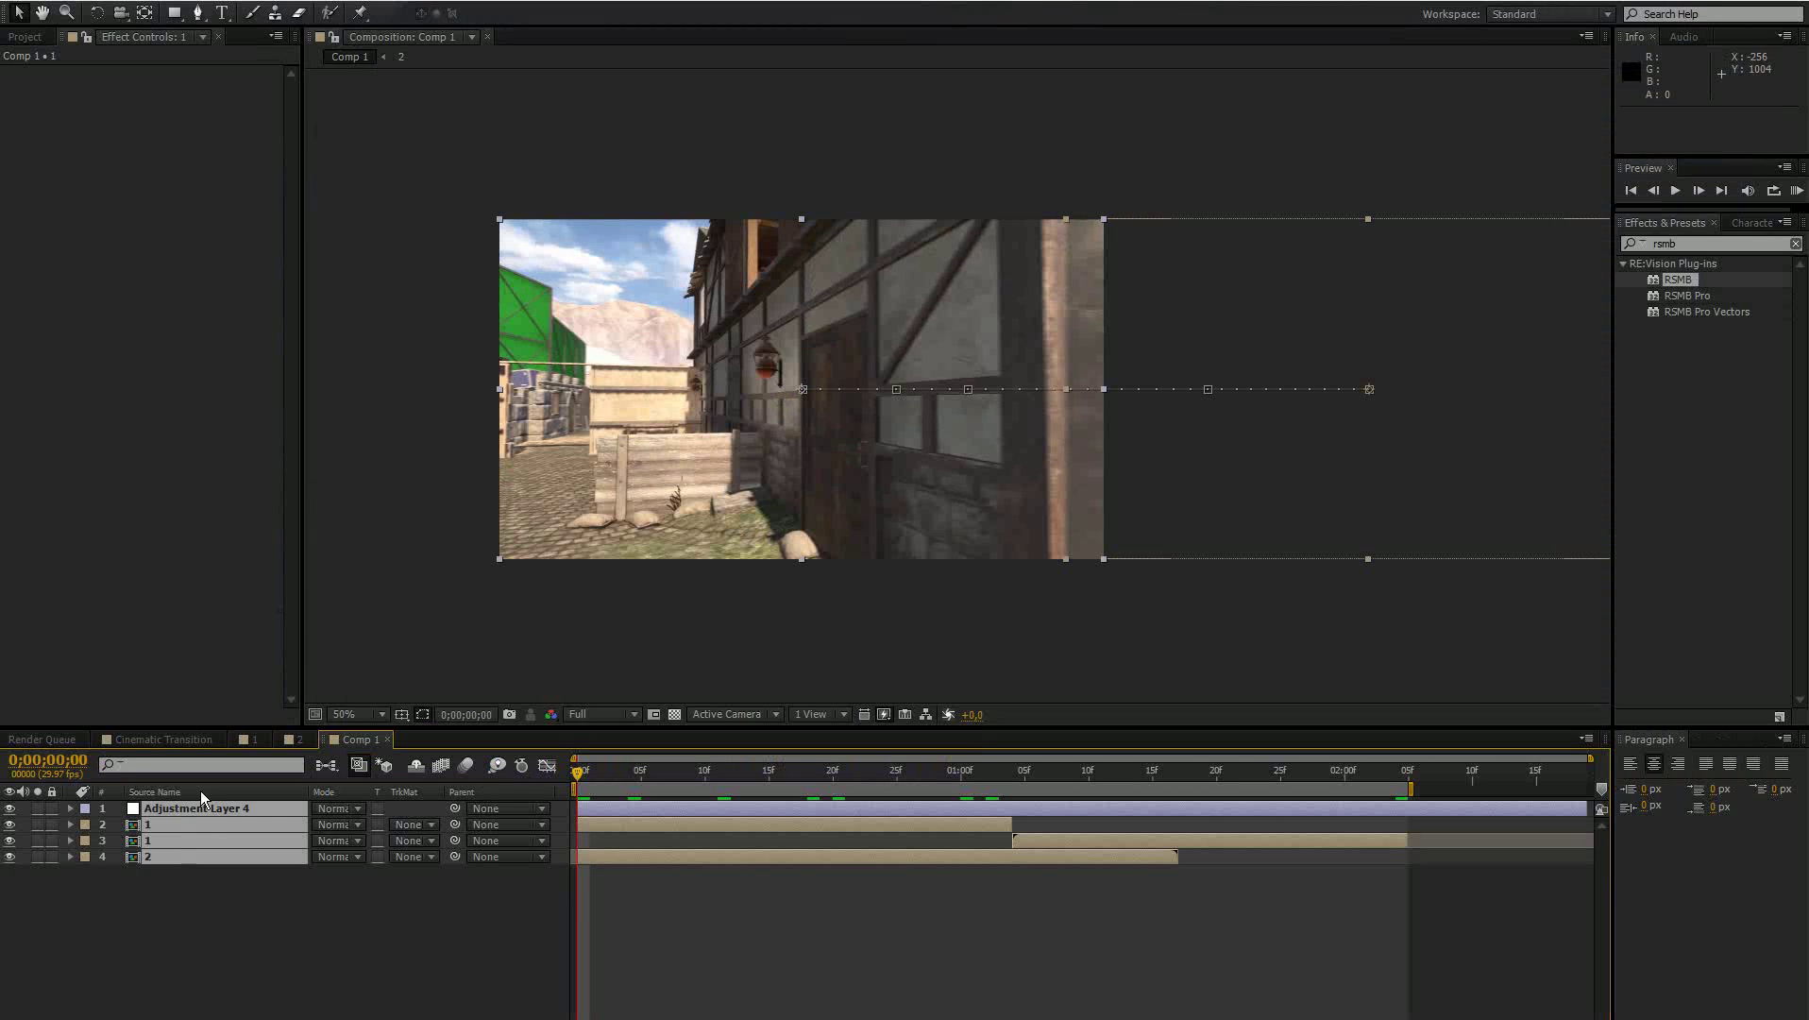
{"action": "left_click_drag", "start_coordinate": [178, 954], "coordinate": [168, 760]}
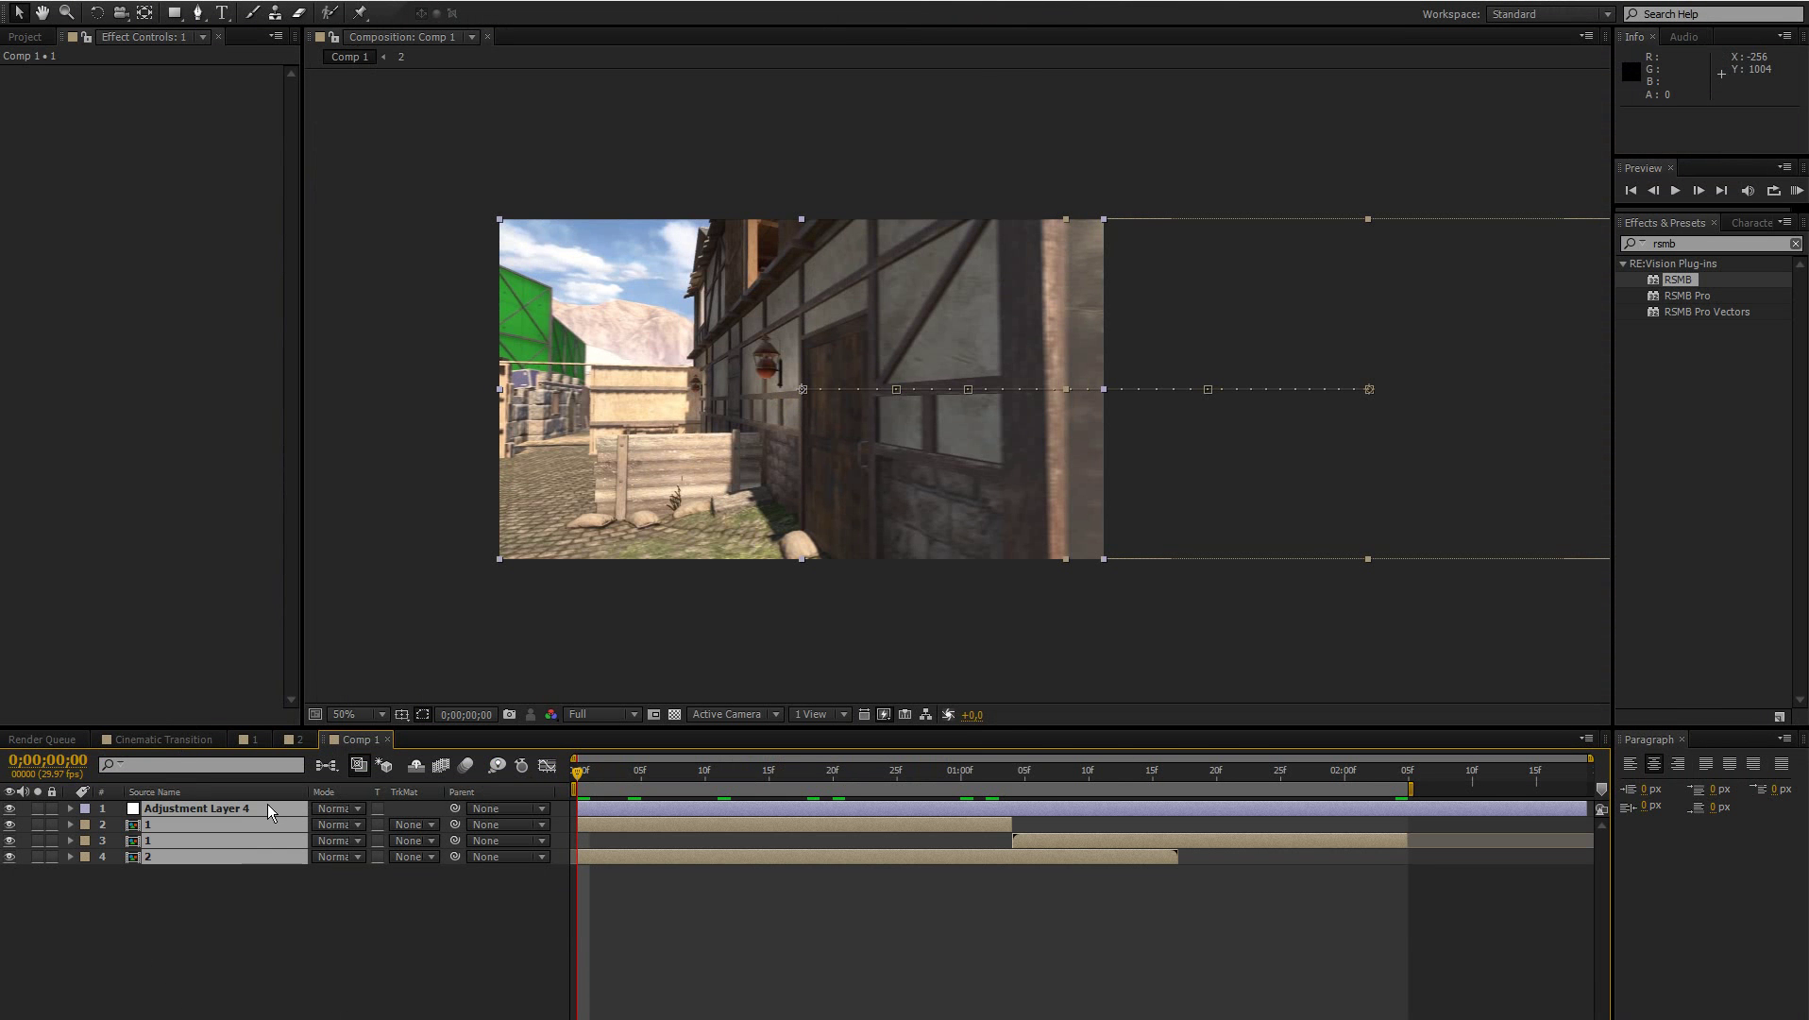